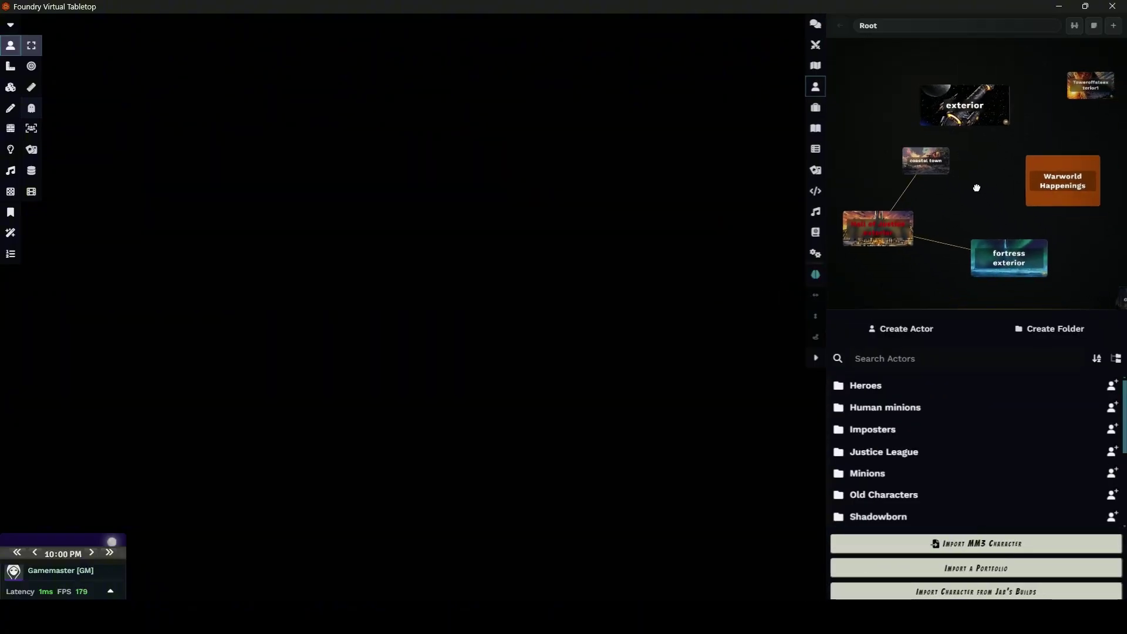
Step: Recolour the title of the Hall of Justice exterior card on the Root map orange and display its scene
mouse_move(937, 203)
left_mouse_down()
mouse_move(951, 218)
mouse_move(952, 198)
left_mouse_up()
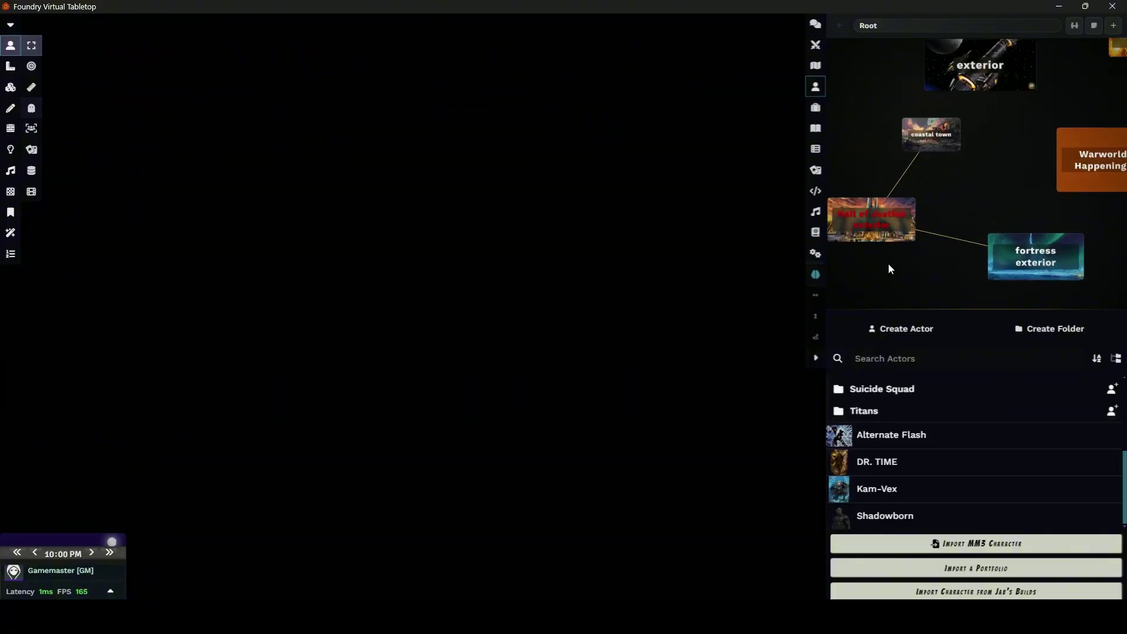
scroll(889, 263, "up", 4)
left_click_drag(915, 270, 980, 265)
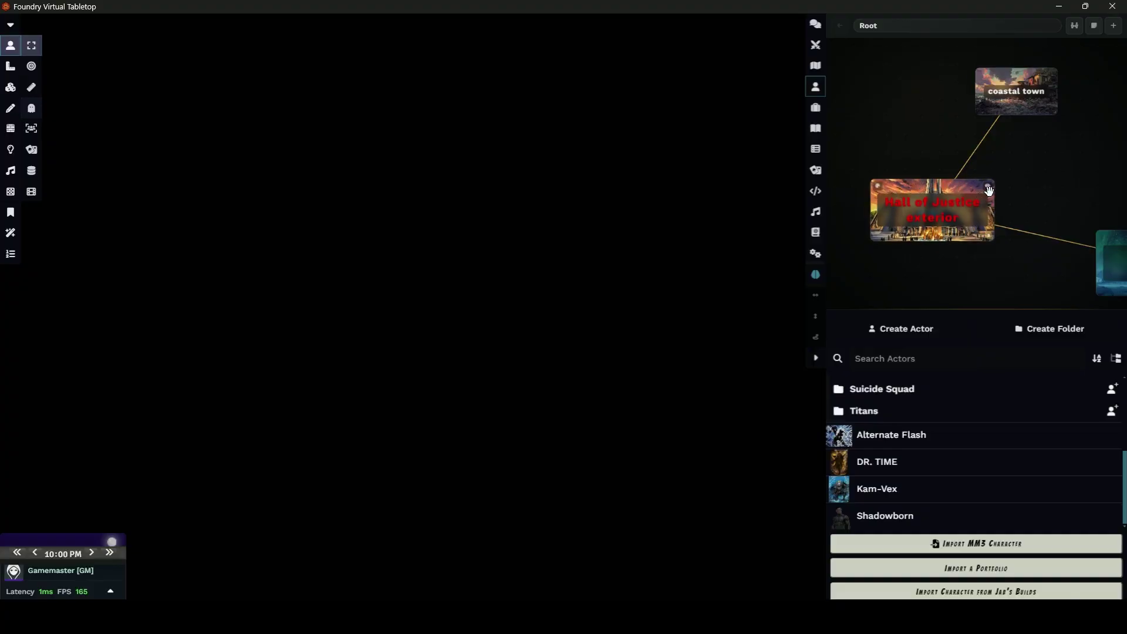
left_click(878, 187)
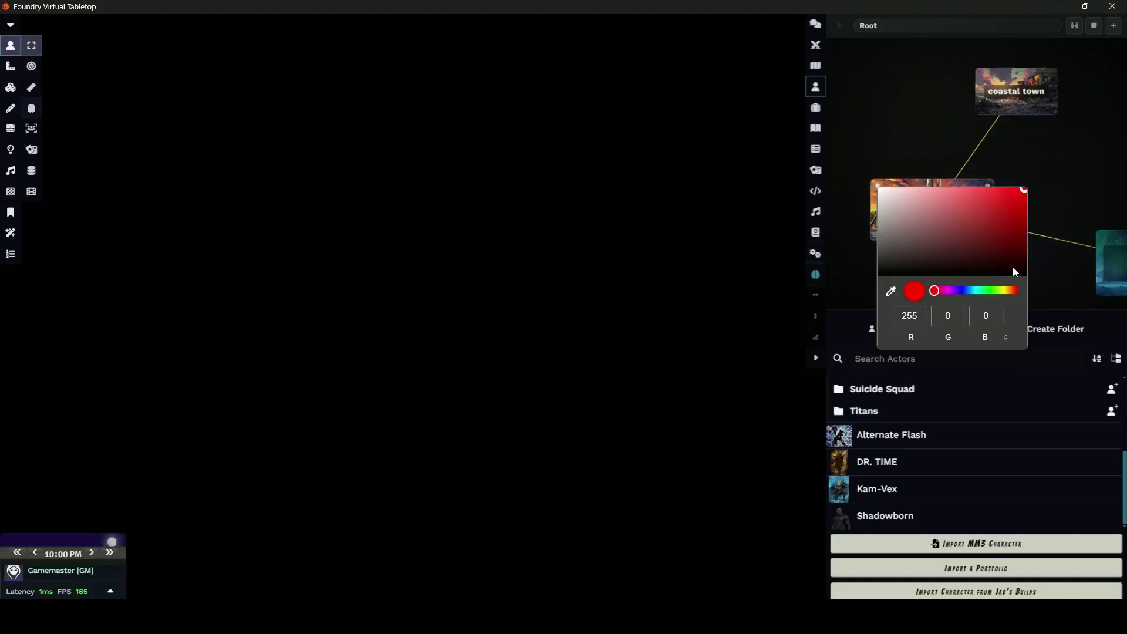
left_click(1010, 291)
left_click(885, 120)
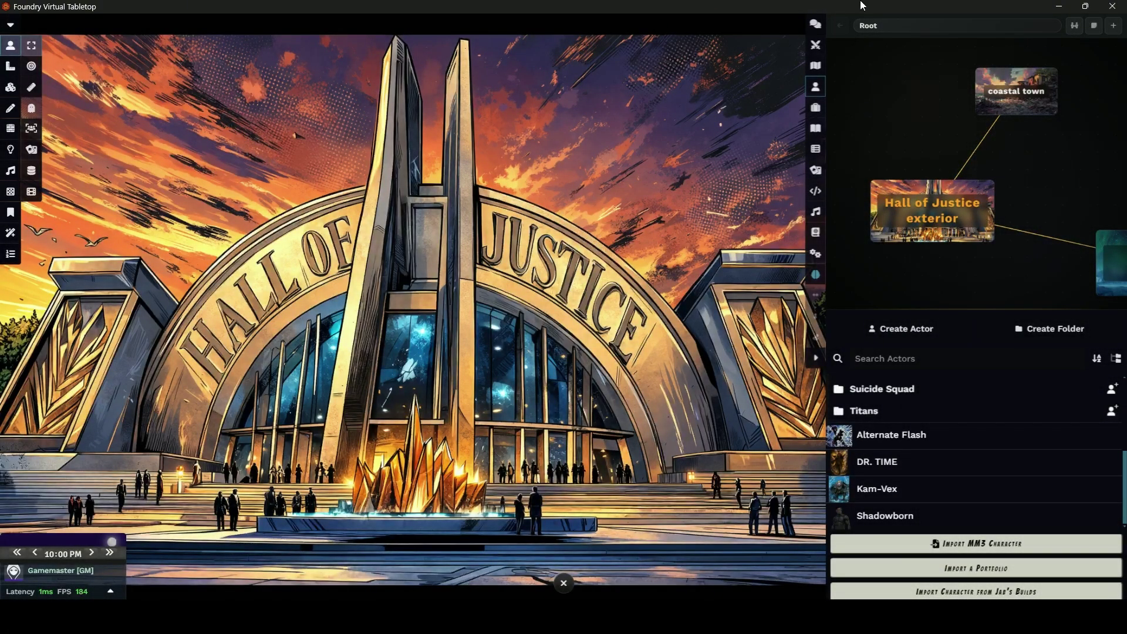
Step: Open the Hall of Justice exterior location and place the Kam-Vex actor in its scene
left_click(936, 218)
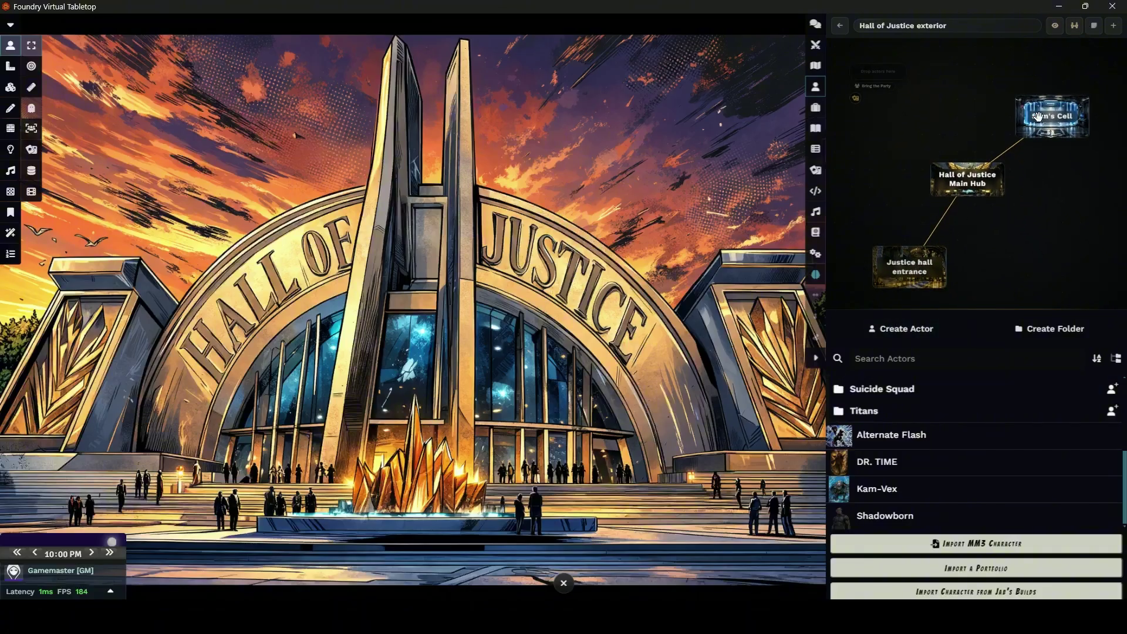
left_click(964, 185)
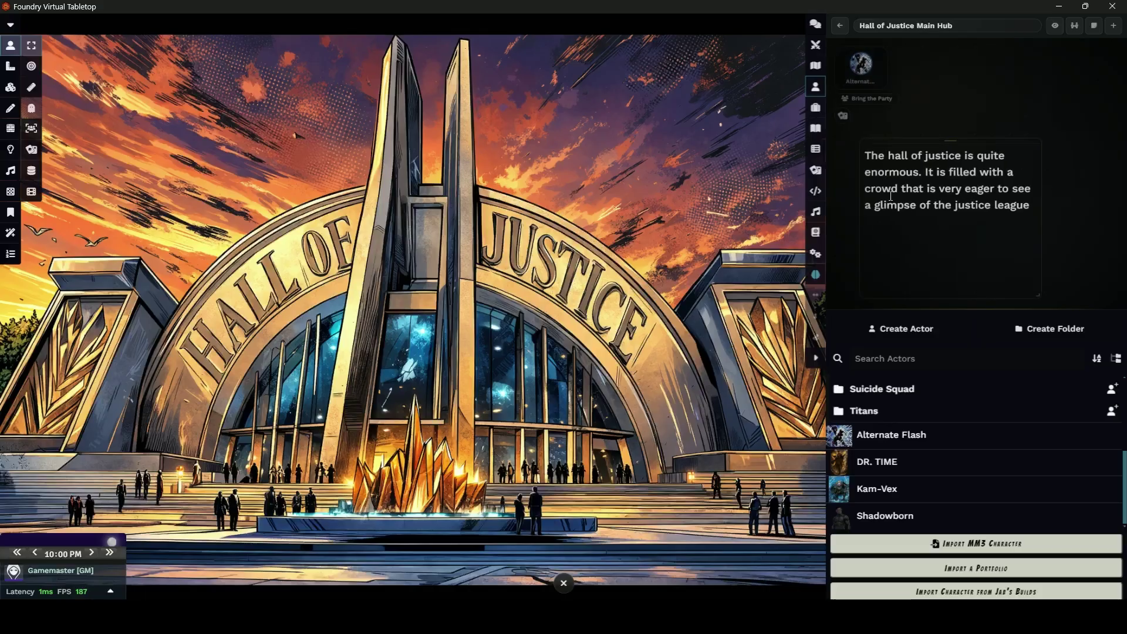
right_click(1096, 175)
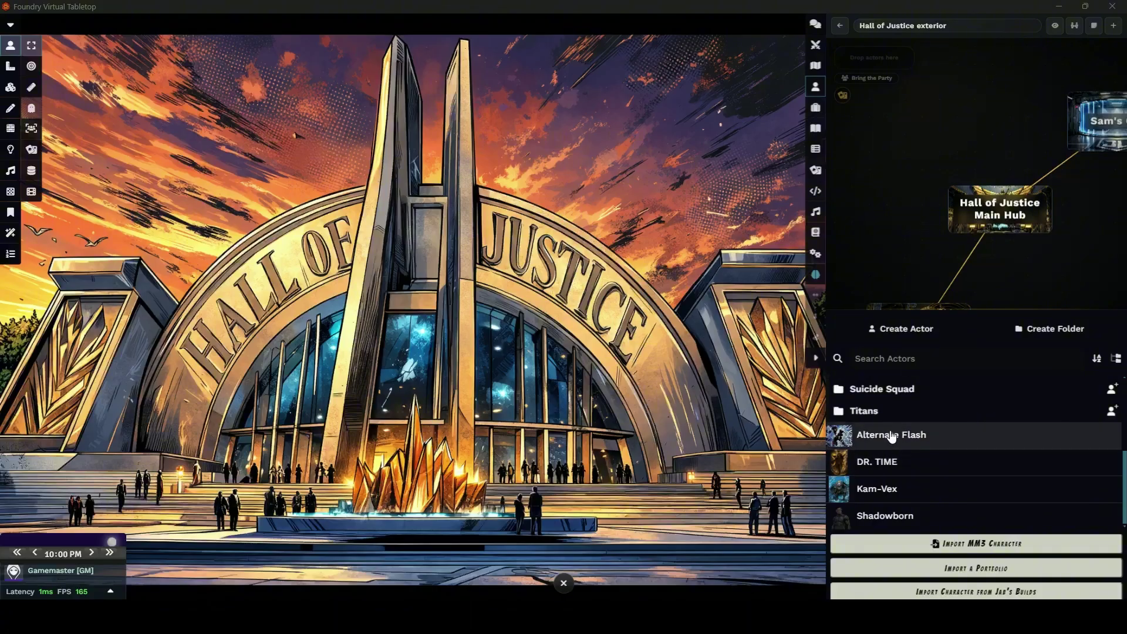
left_click_drag(890, 493, 396, 328)
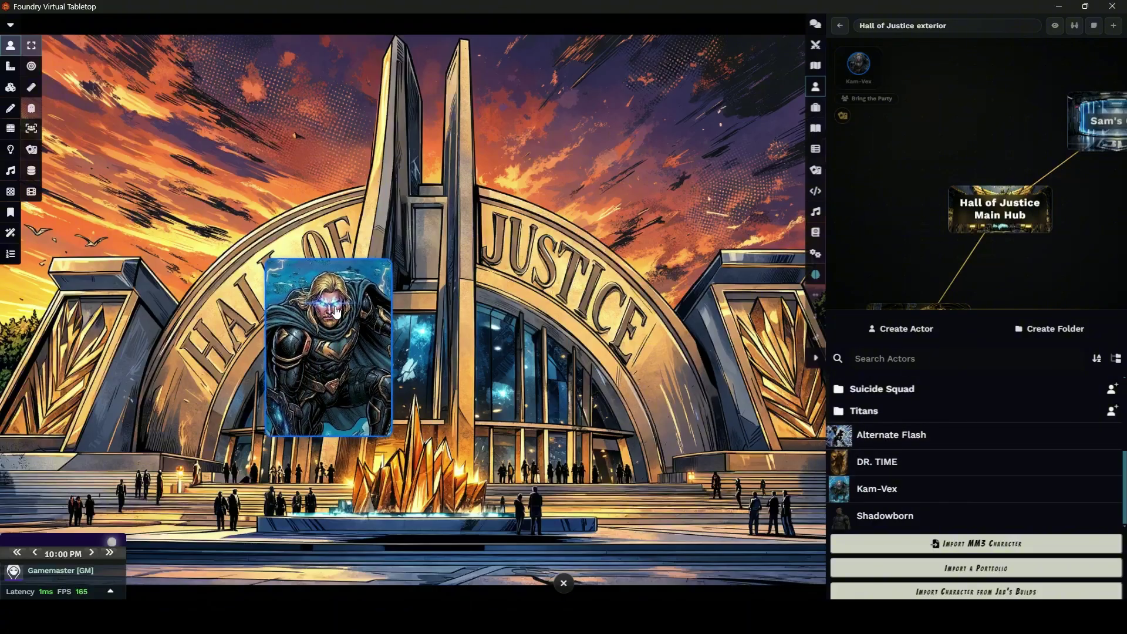
Step: Adjust Kam-Vex's scene portrait to 124% zoom with a light blue border of RGB 82, 157, 255, and save it
right_click(332, 312)
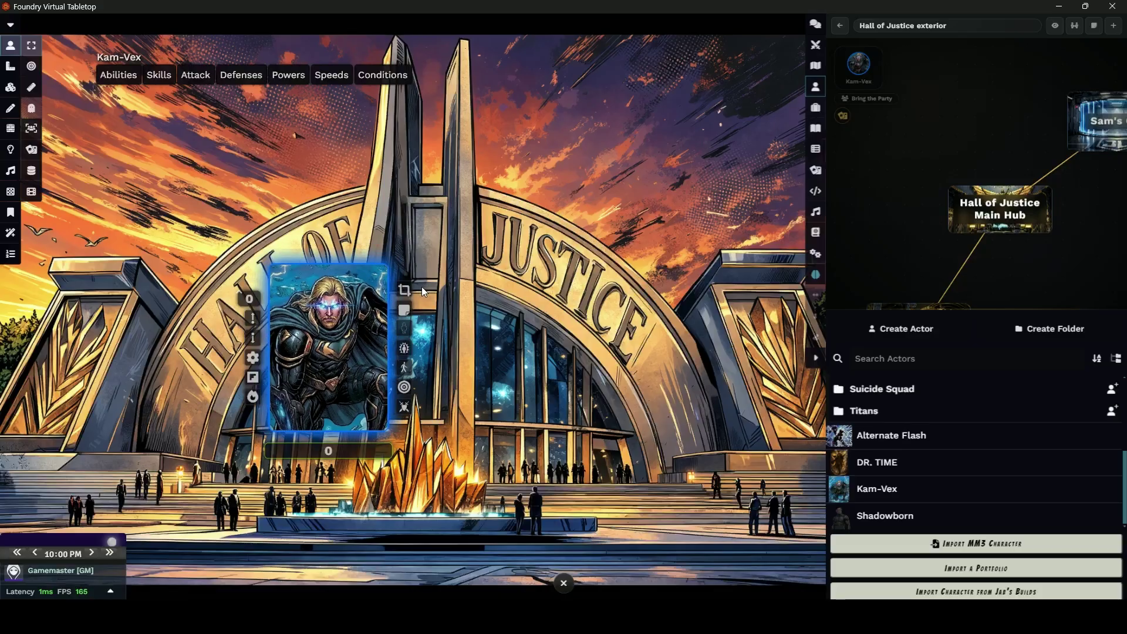
left_click(404, 290)
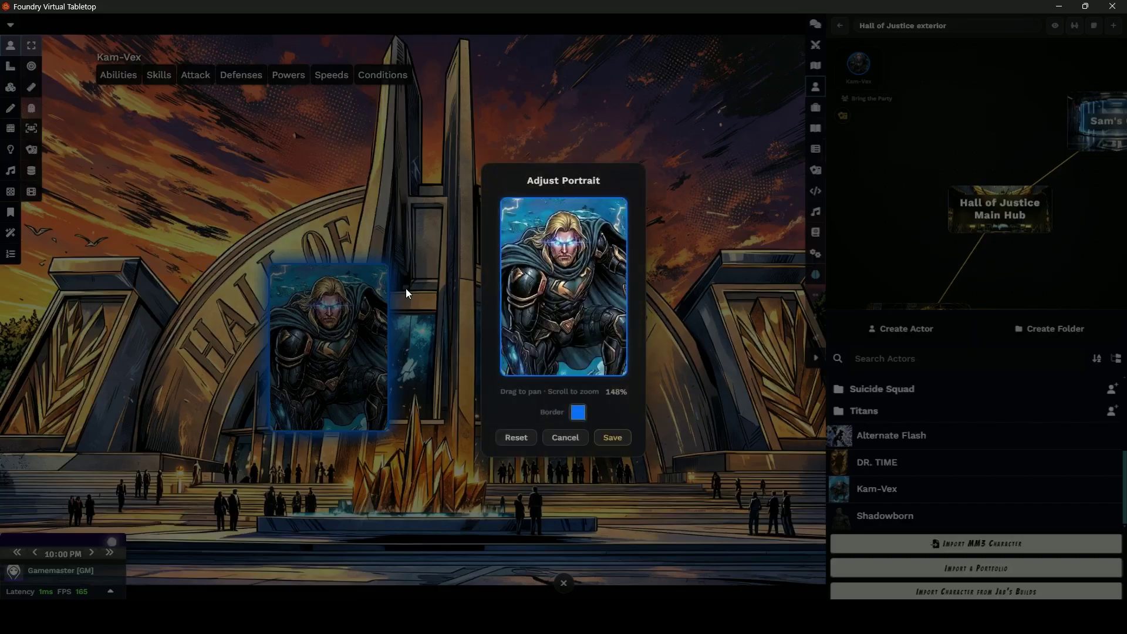
scroll(569, 257, "up", 2)
scroll(570, 259, "down", 4)
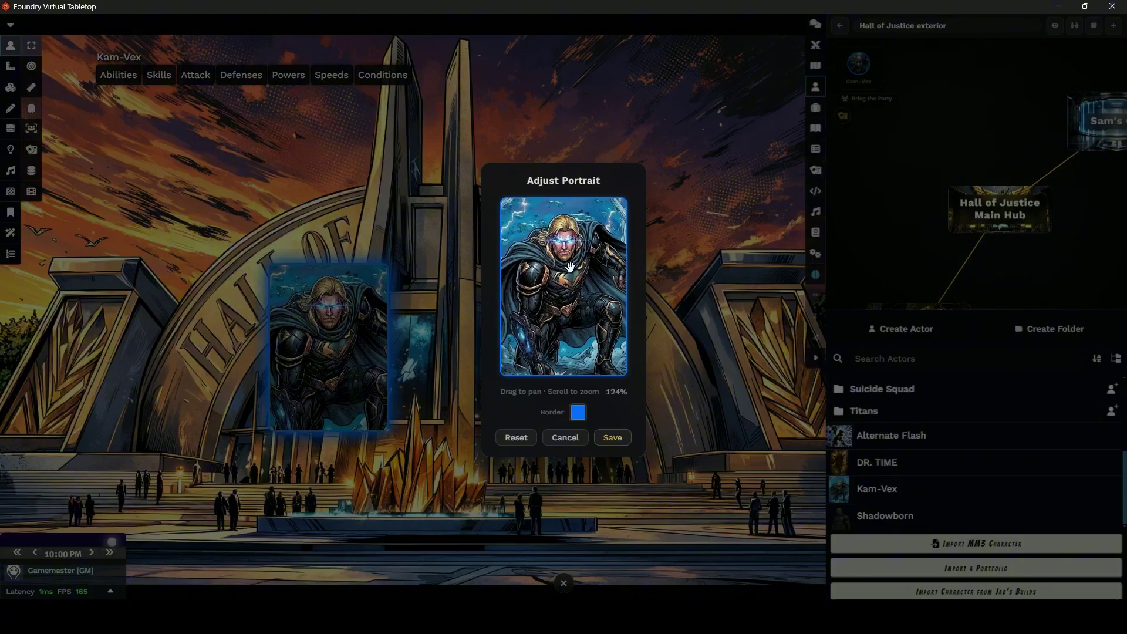
left_click(578, 416)
left_click_drag(703, 444, 671, 411)
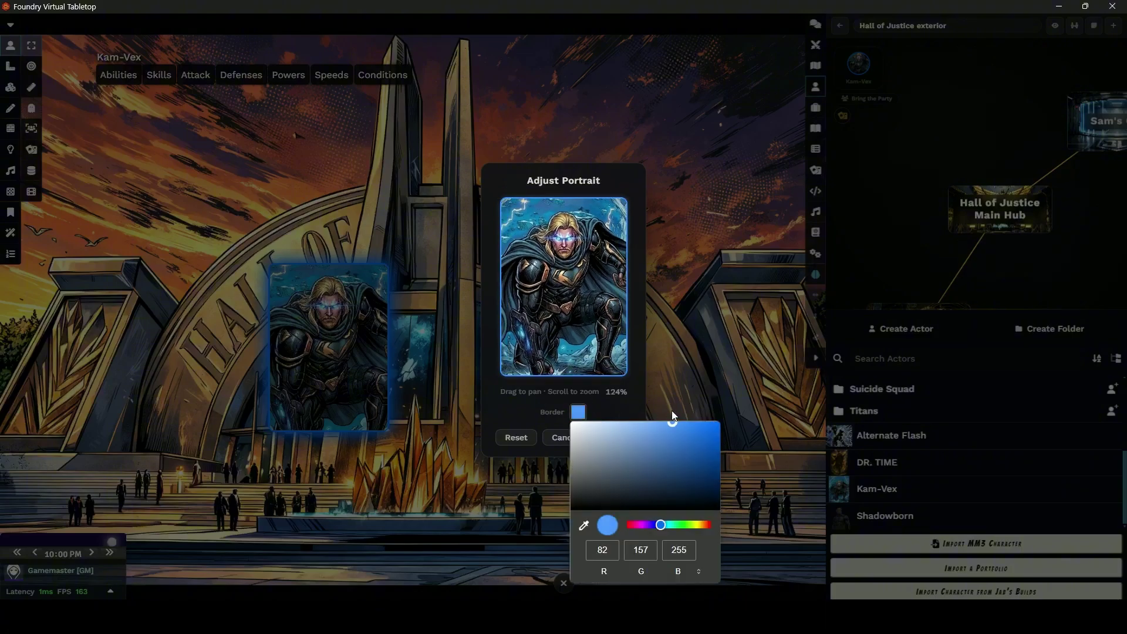
left_click(629, 399)
left_click(611, 436)
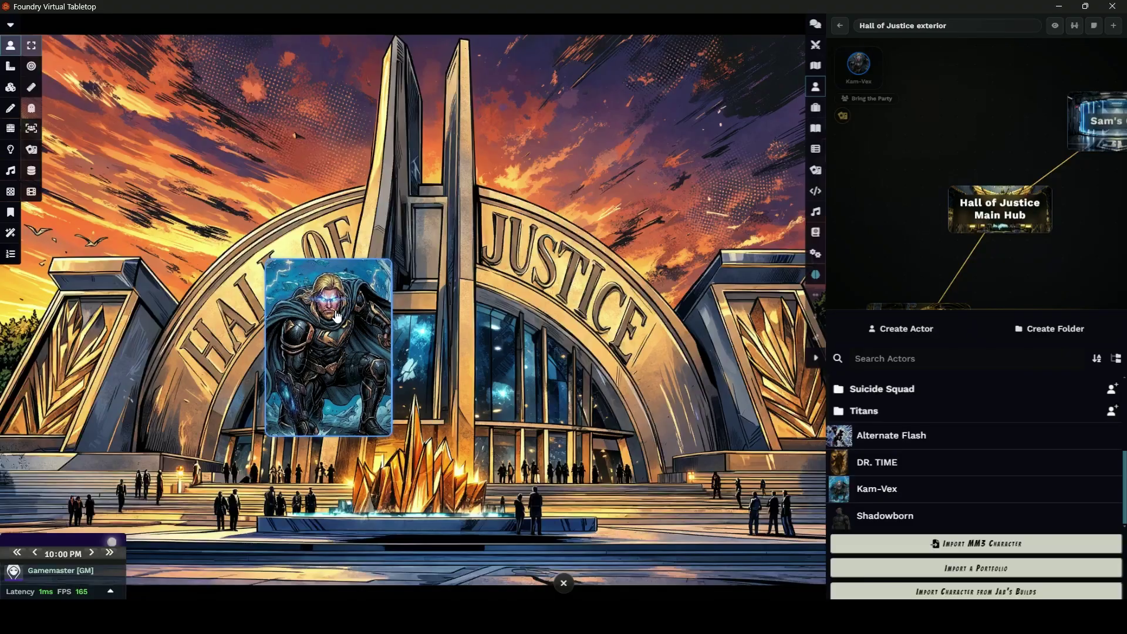
left_click(350, 339)
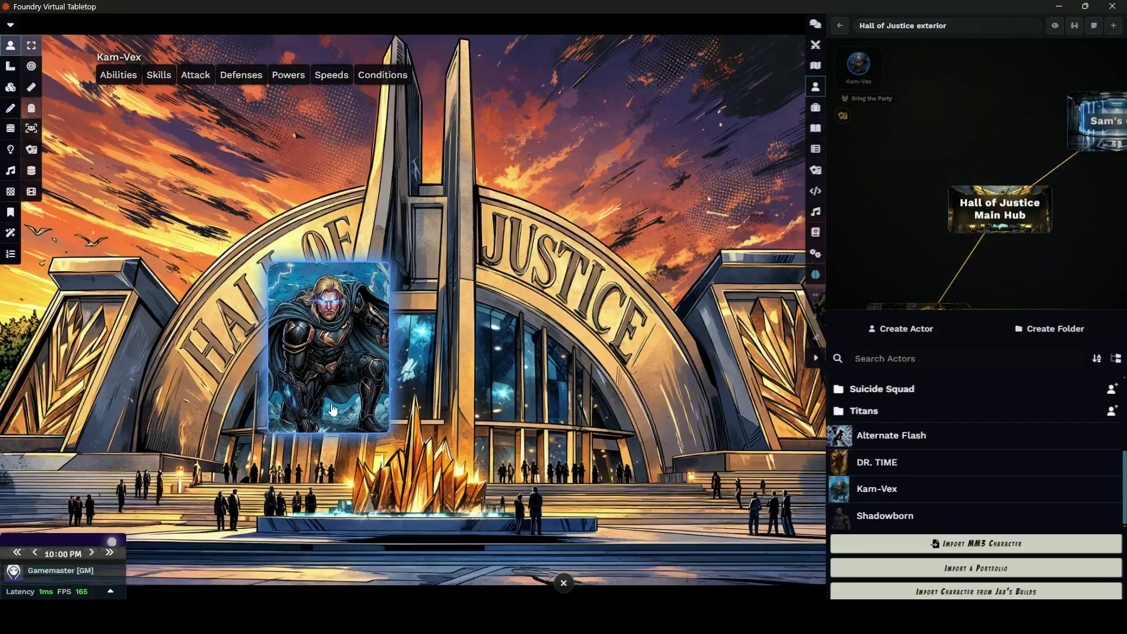
left_click(519, 358)
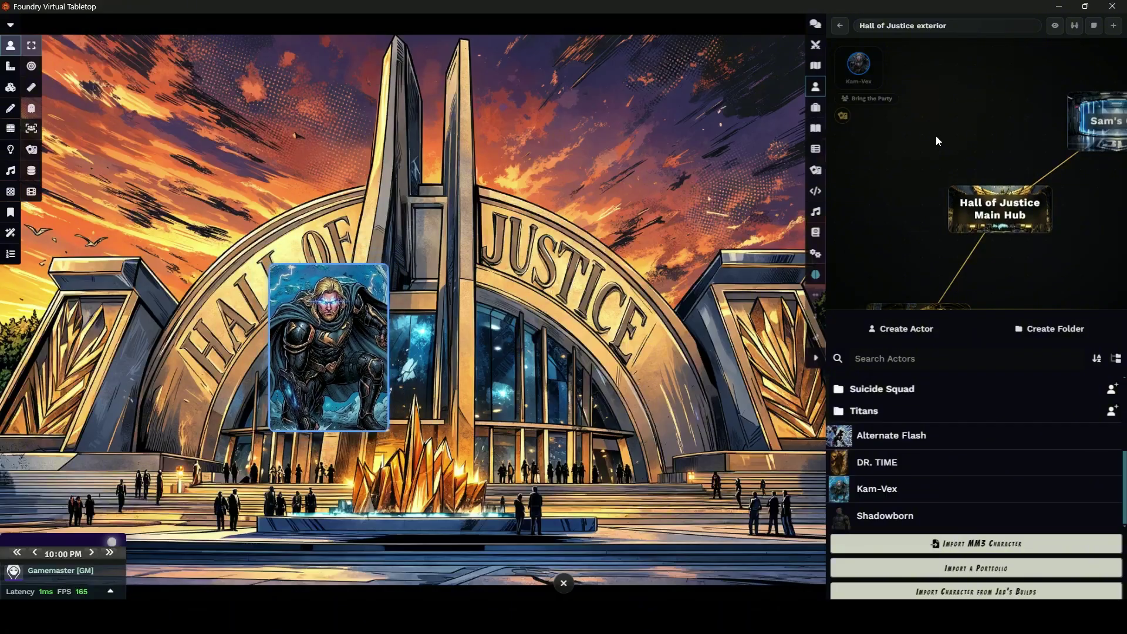
Step: Bring the whole party into the Hall of Justice exterior scene and switch the displayed scene to the Hall of Justice Main Hub
left_click(871, 99)
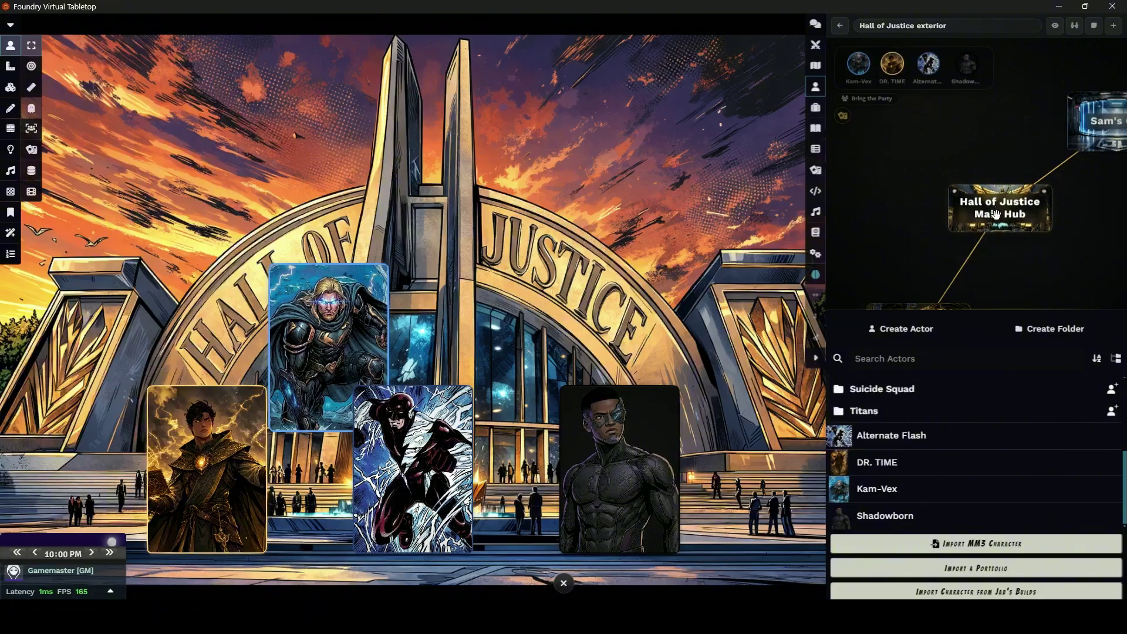
left_click(1045, 199)
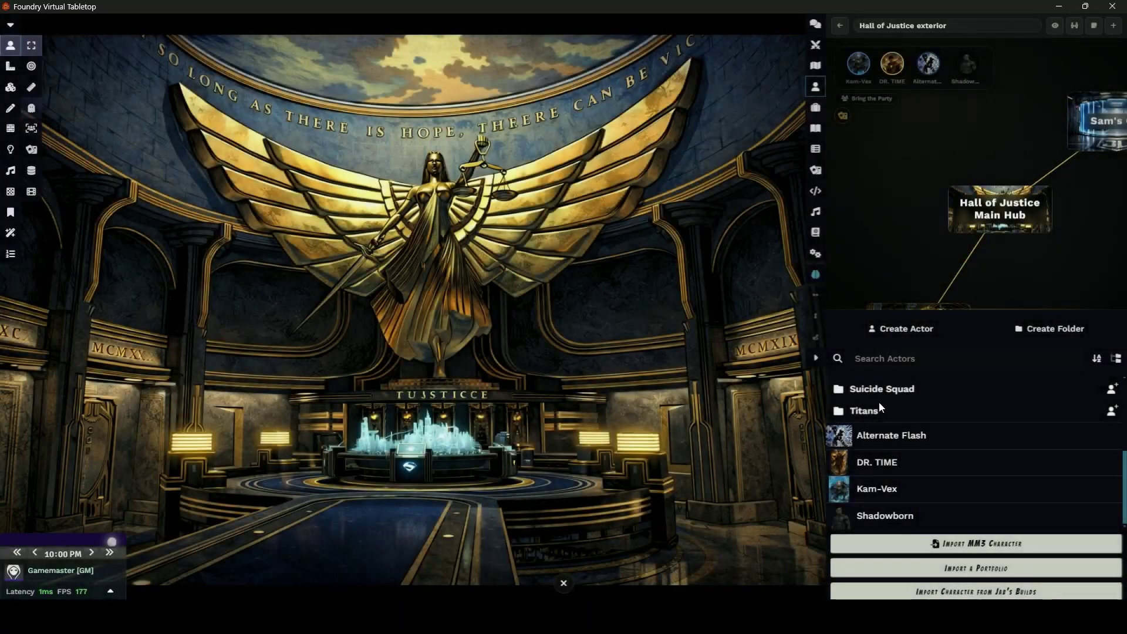
Step: Move Kam-Vex into the Hall of Justice Main Hub location and display the Hall of Justice exterior scene again
left_click(992, 222)
left_click_drag(896, 494, 862, 61)
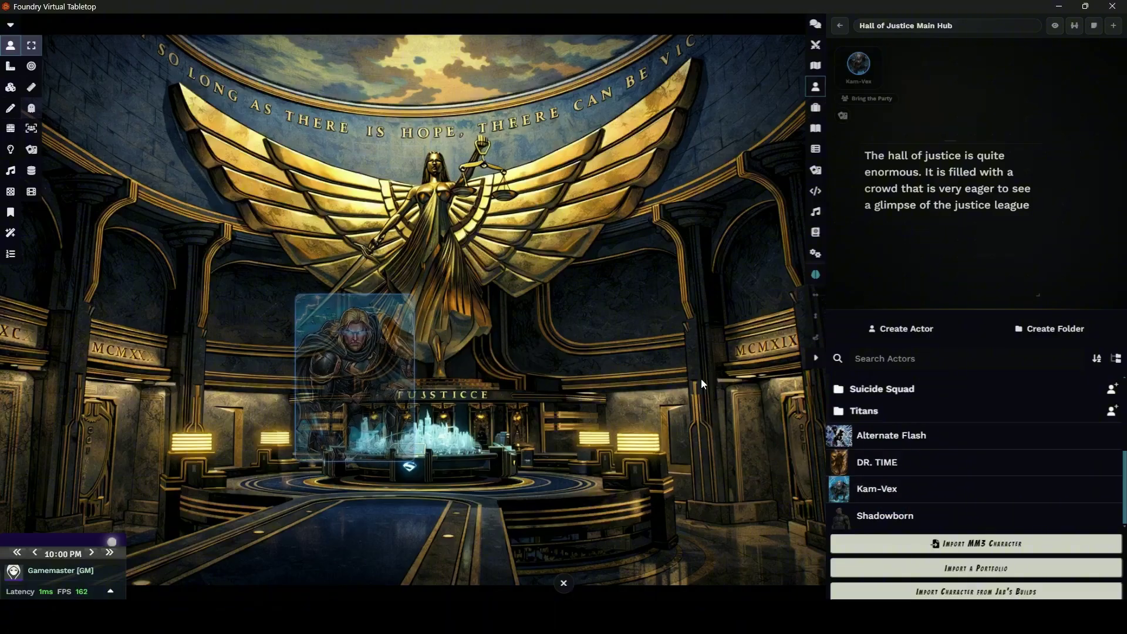
left_click(840, 27)
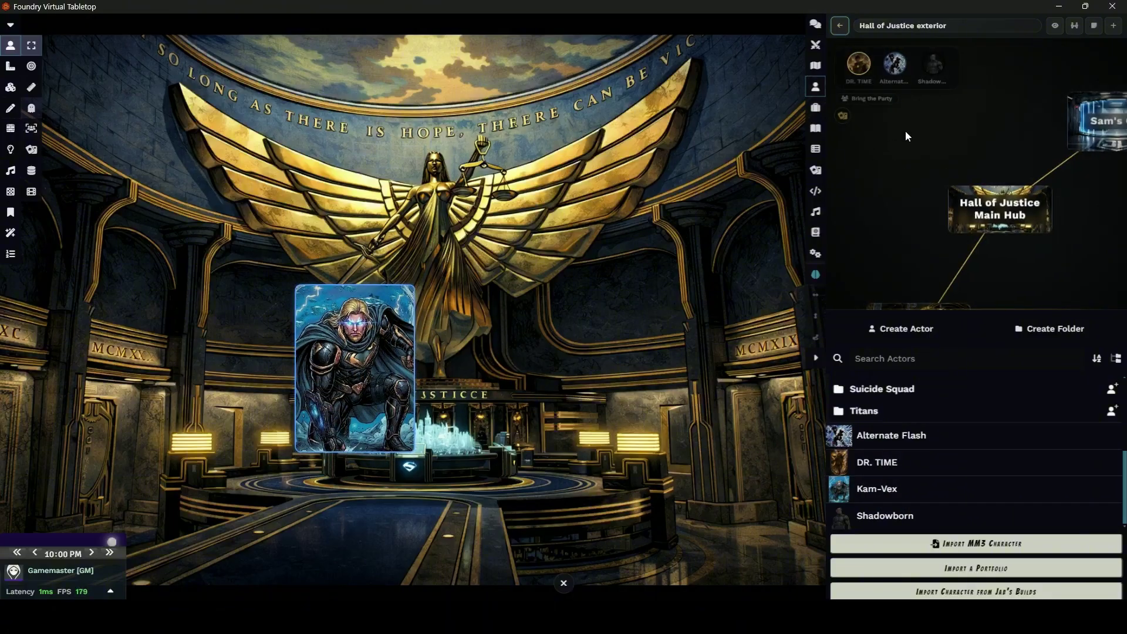
left_click(1053, 29)
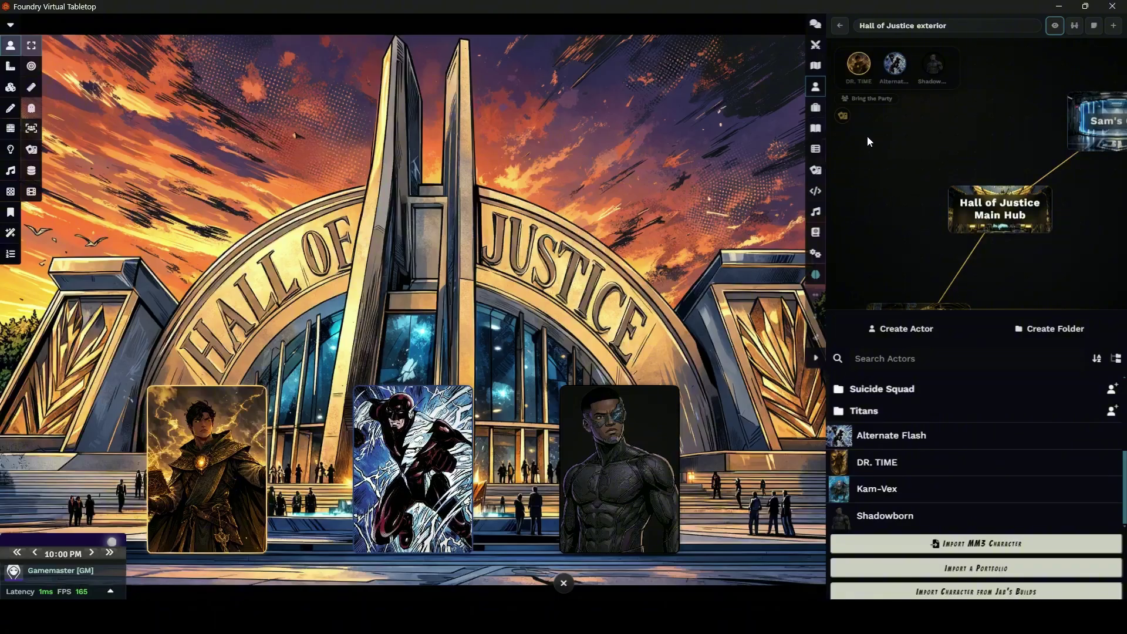
Step: Delete the clues folder attached to the Hall of Justice exterior location, including its clue cards
scroll(894, 182, "down", 3)
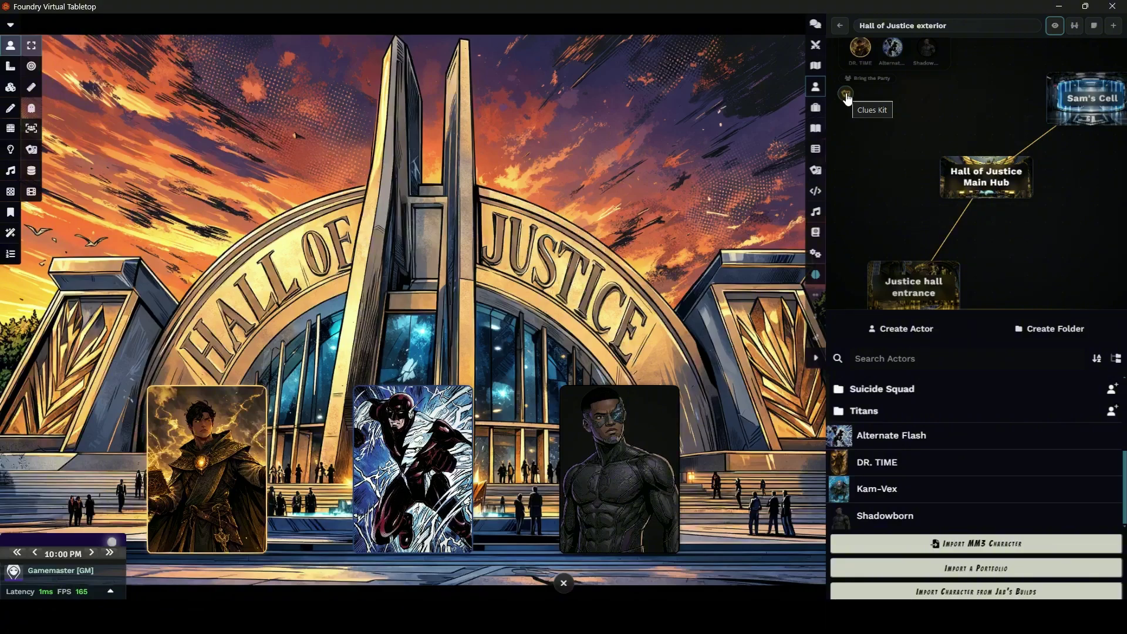
right_click(846, 97)
left_click(883, 117)
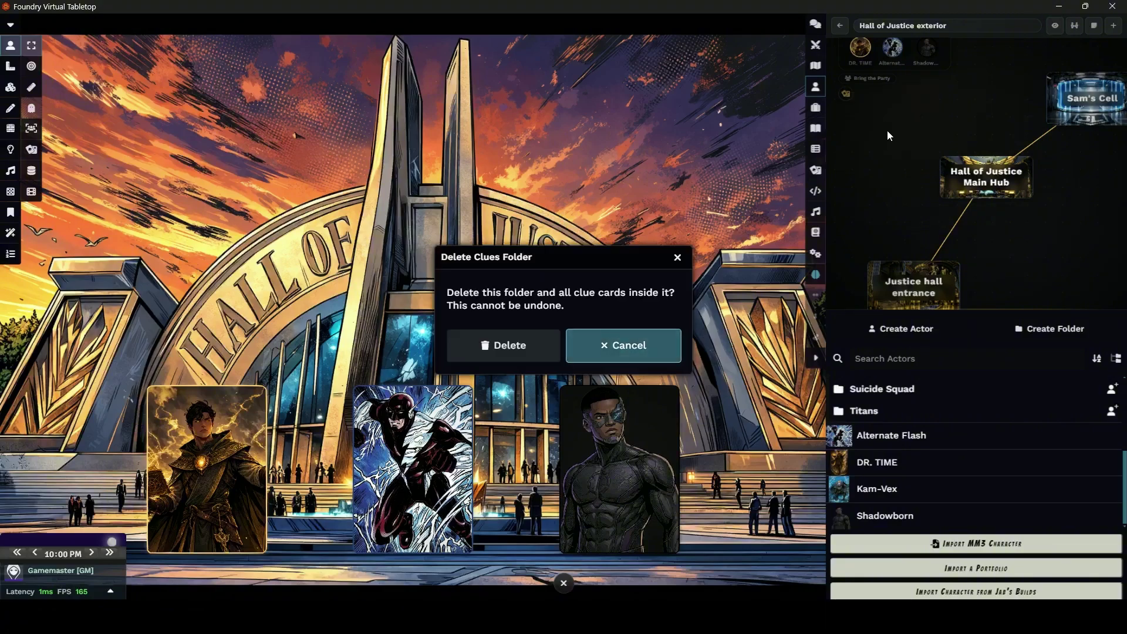
left_click(521, 343)
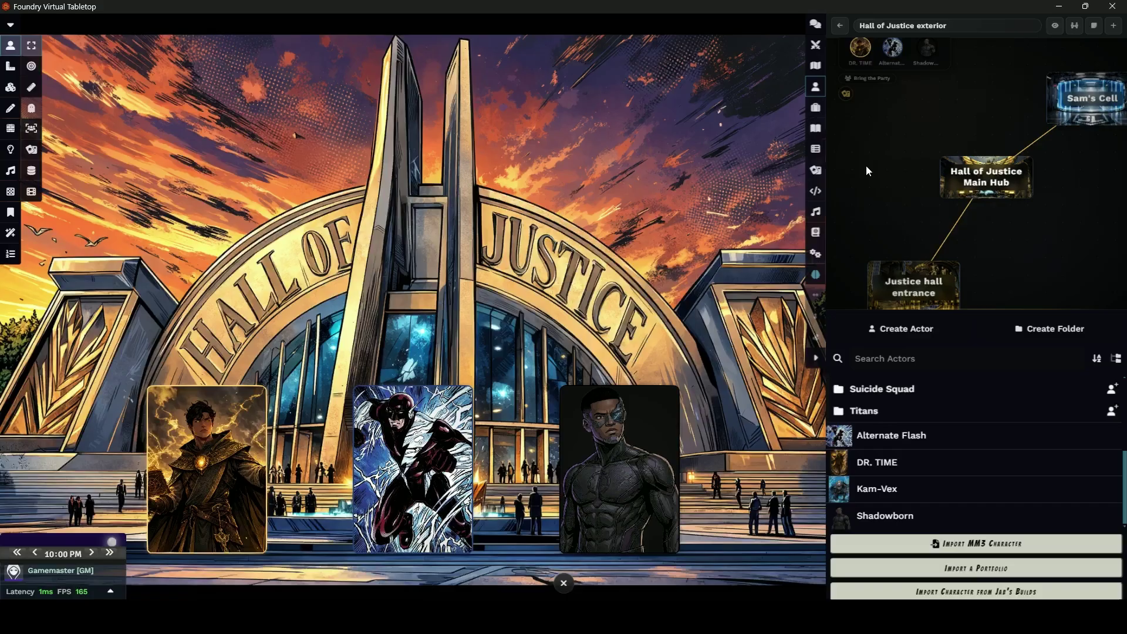
Step: Examine the Oil Rig clue cards under Session 7 in the Clues Kit, return to its root and close it
left_click(31, 149)
left_click(127, 247)
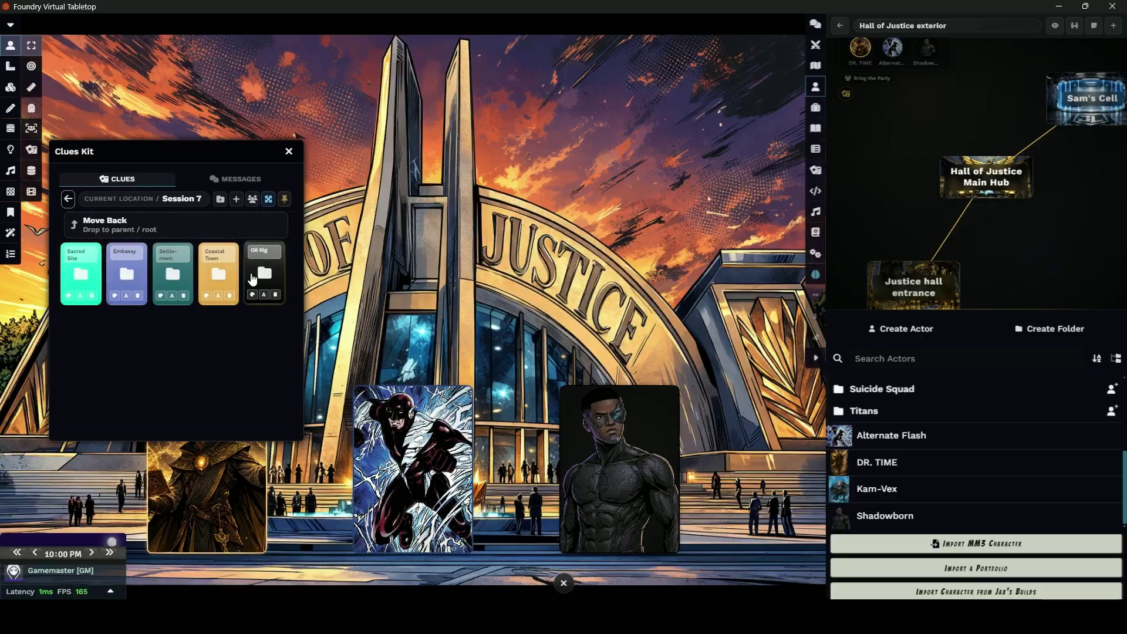
left_click(266, 274)
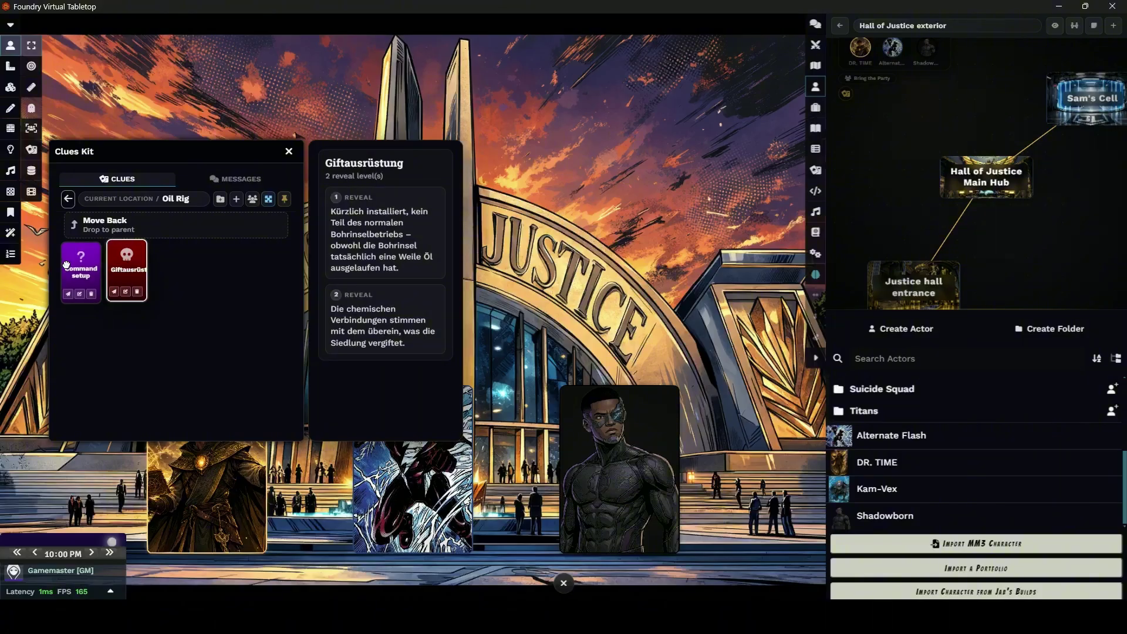
scroll(364, 255, "down", 1)
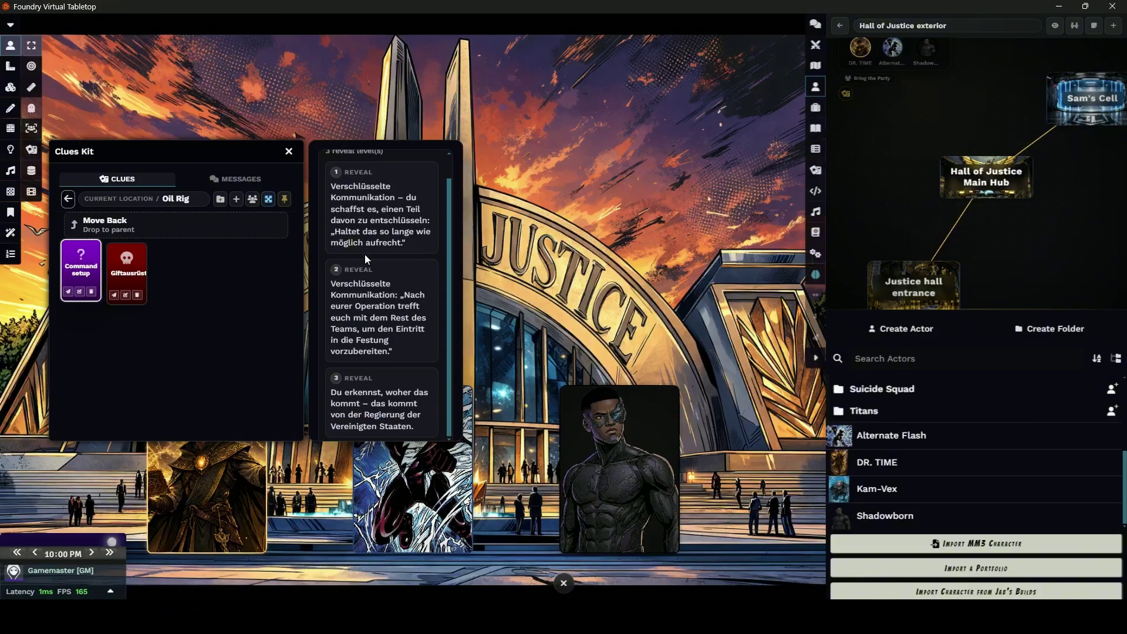
left_click(69, 200)
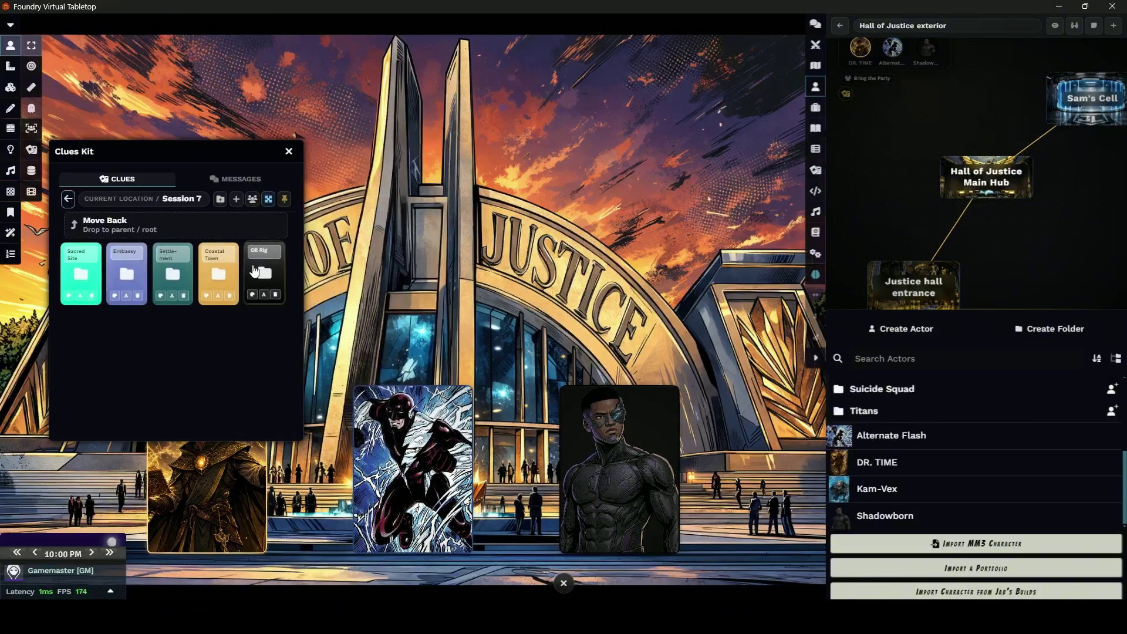
left_click(68, 199)
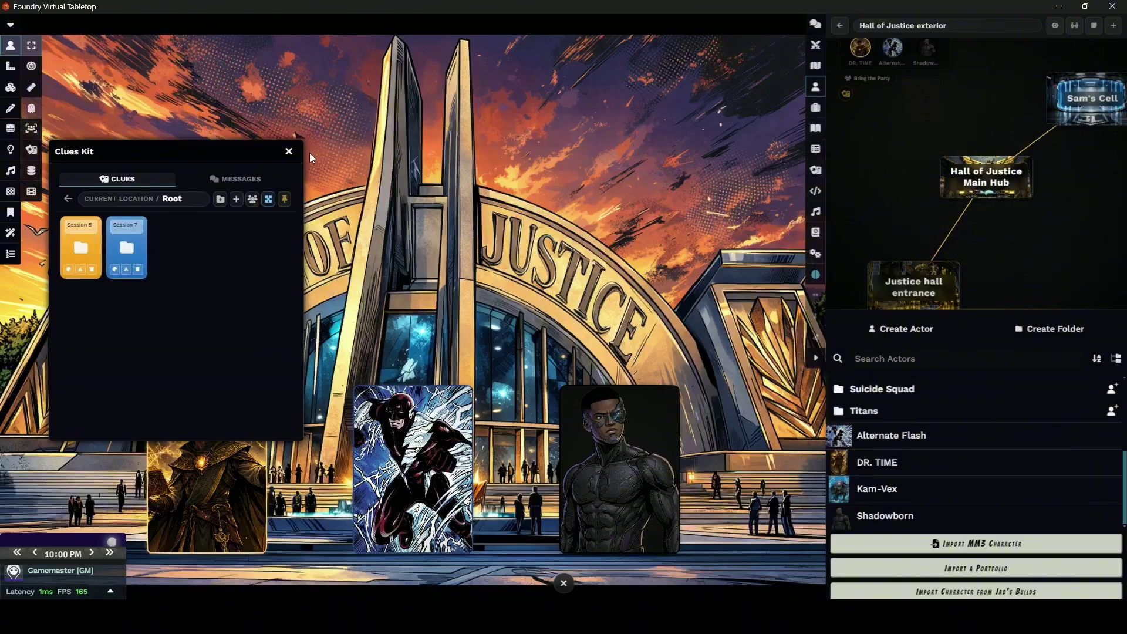
left_click(288, 150)
Step: Create a clues folder for the Hall of Justice exterior location and check it at the Clues Kit root
left_click_drag(918, 104, 908, 112)
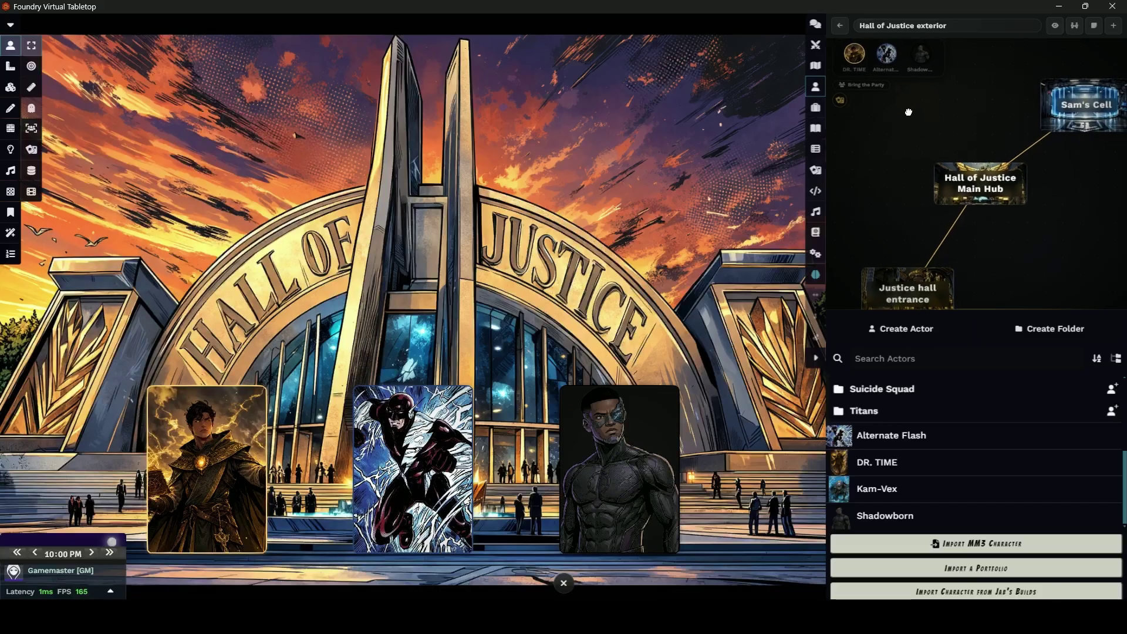
scroll(914, 114, "down", 1)
scroll(915, 115, "down", 1)
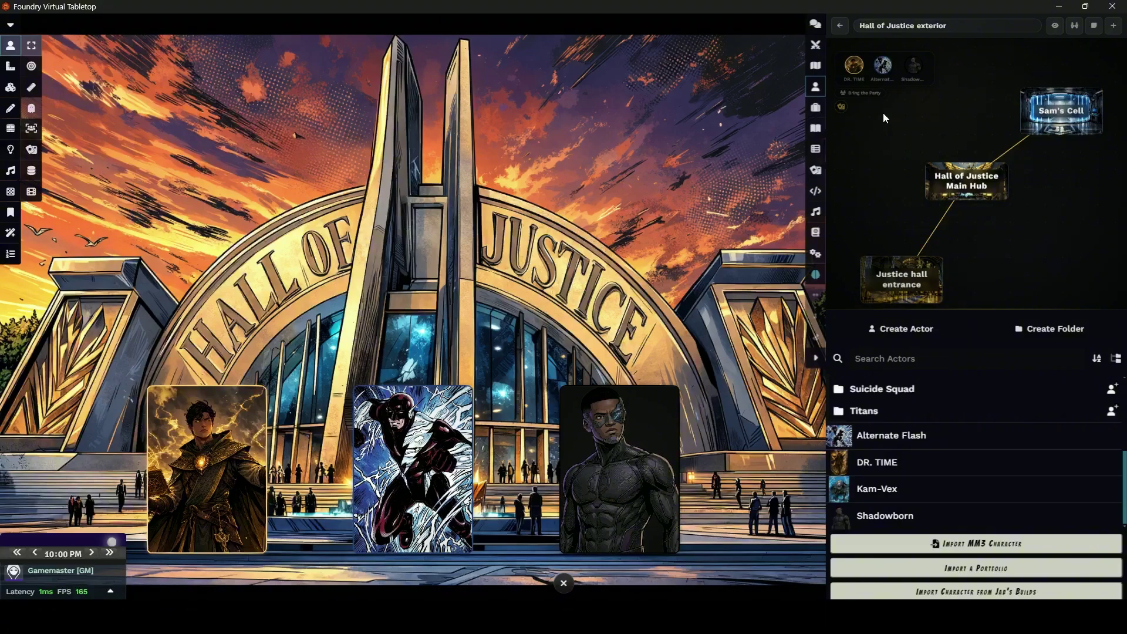
left_click(841, 106)
left_click(841, 107)
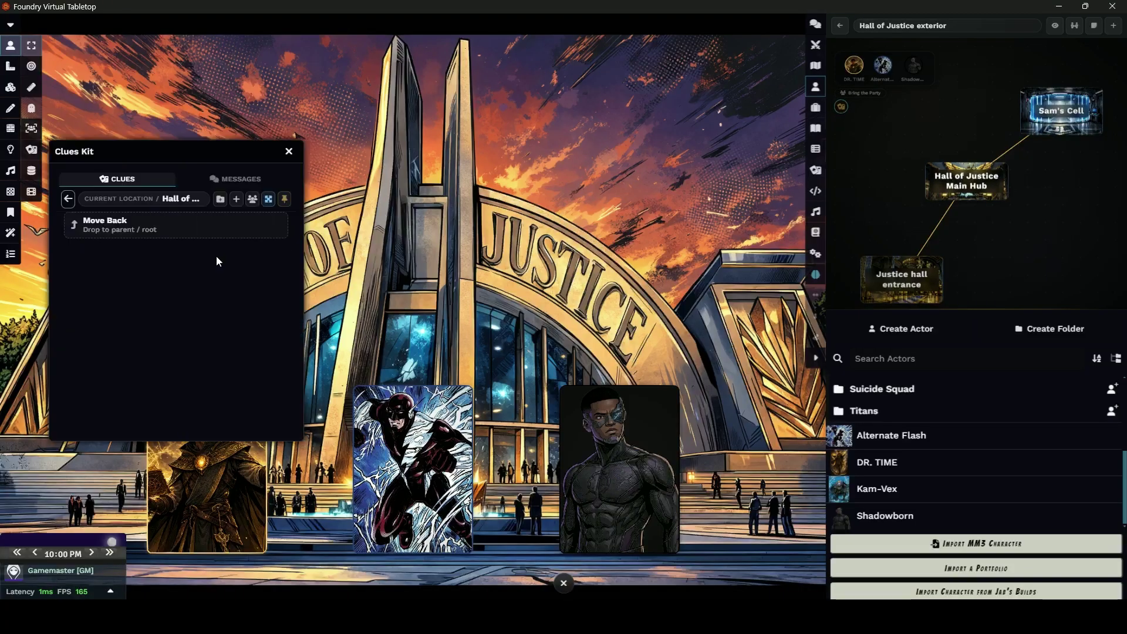
left_click(75, 200)
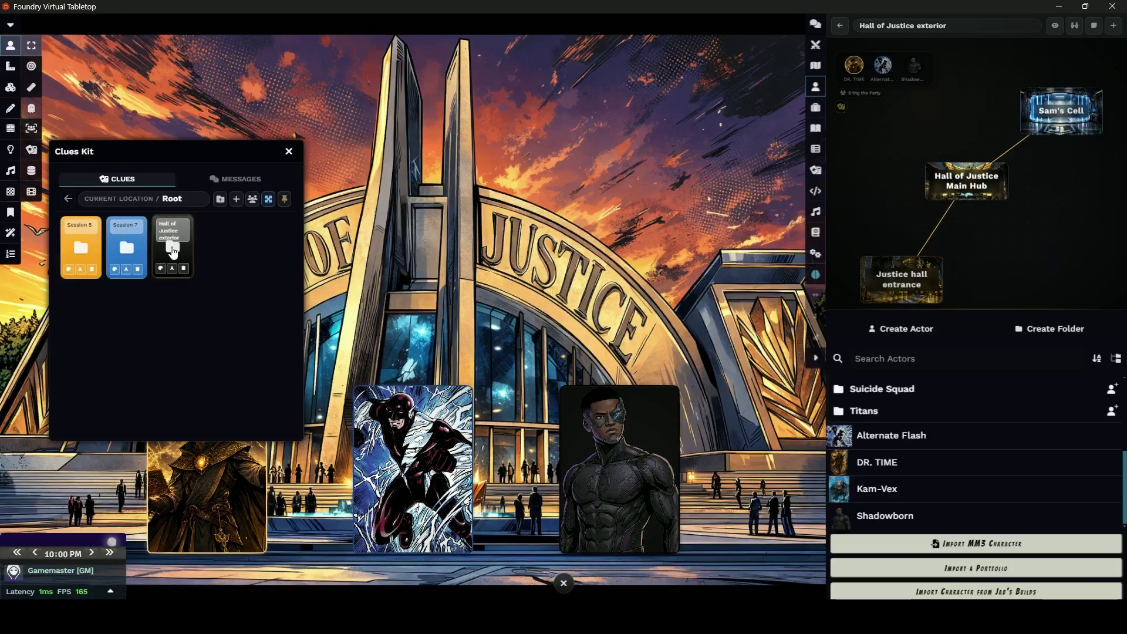
left_click(289, 151)
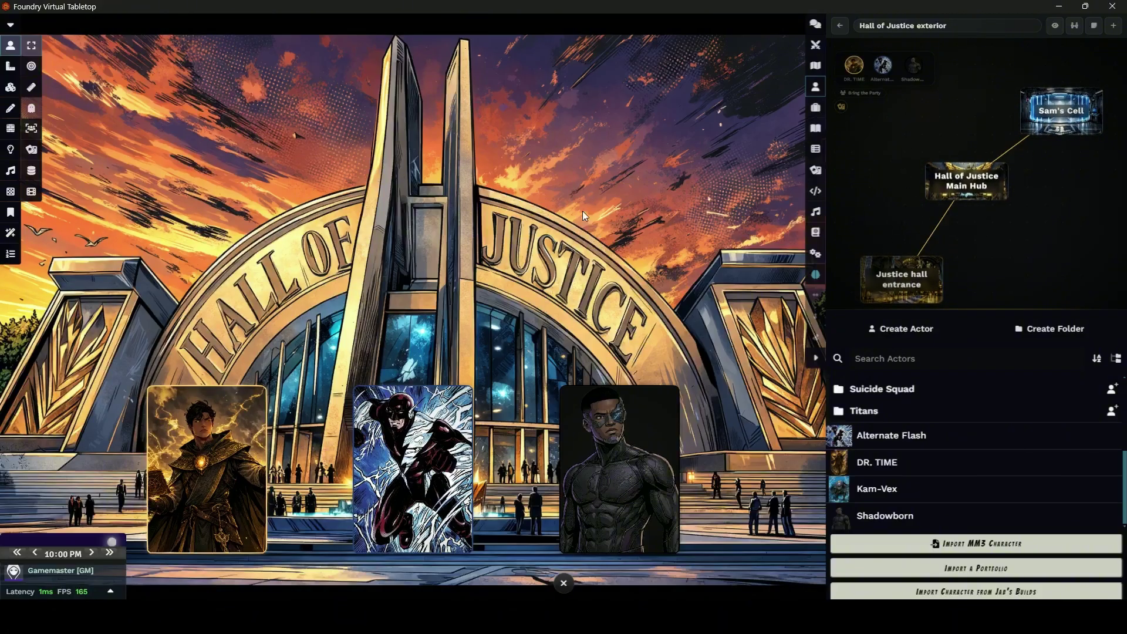
Step: Create a clues folder for the Justice hall entrance location and open it in the Clues Kit
left_click(901, 279)
left_click(844, 99)
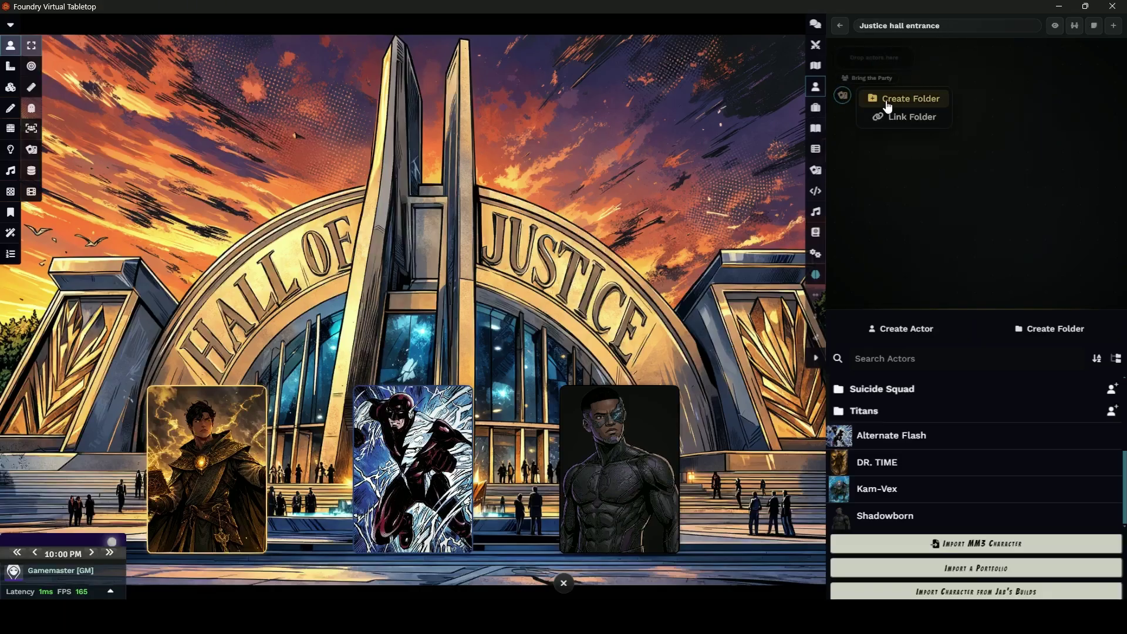
left_click(887, 105)
left_click(847, 101)
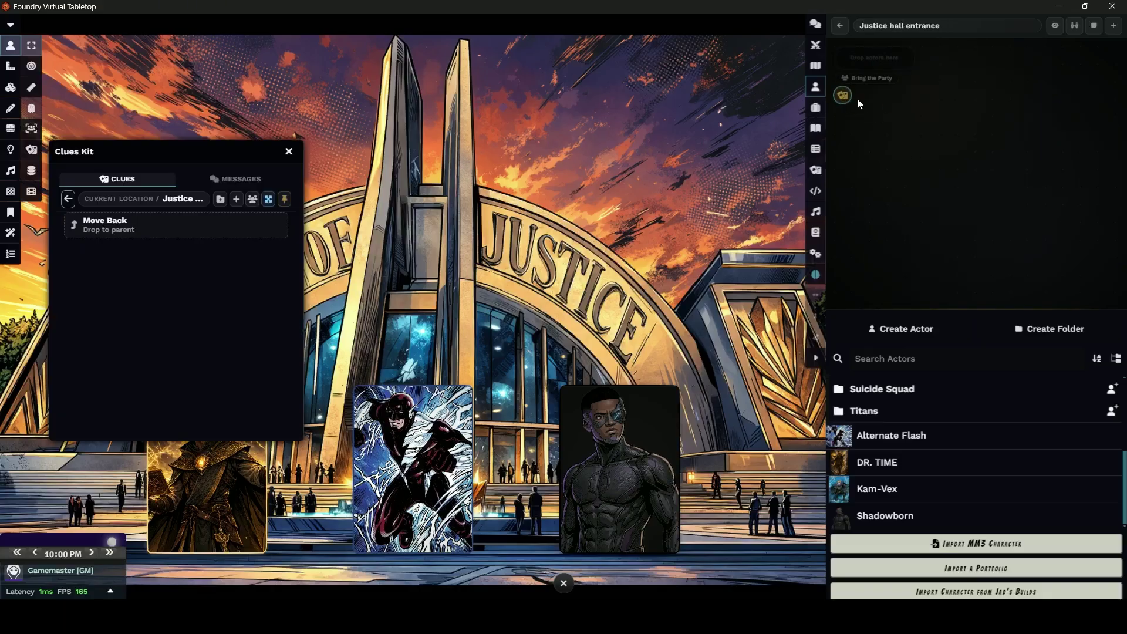
Step: Return the Clues Kit to its root, close it and go back to the Hall of Justice exterior location
left_click(69, 200)
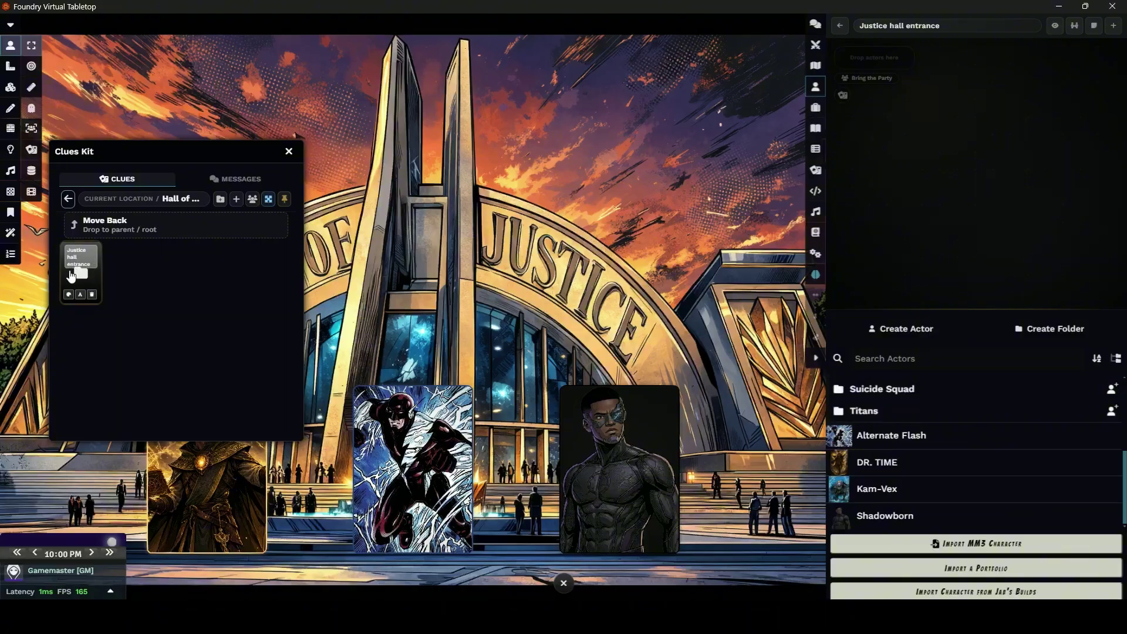
left_click(67, 205)
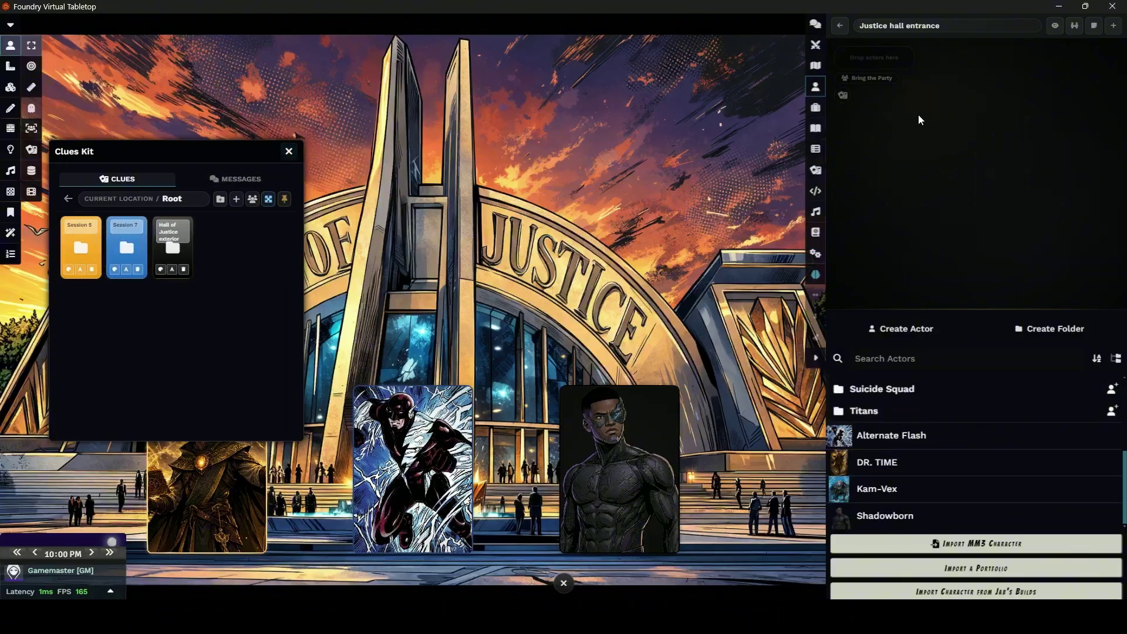
left_click(288, 150)
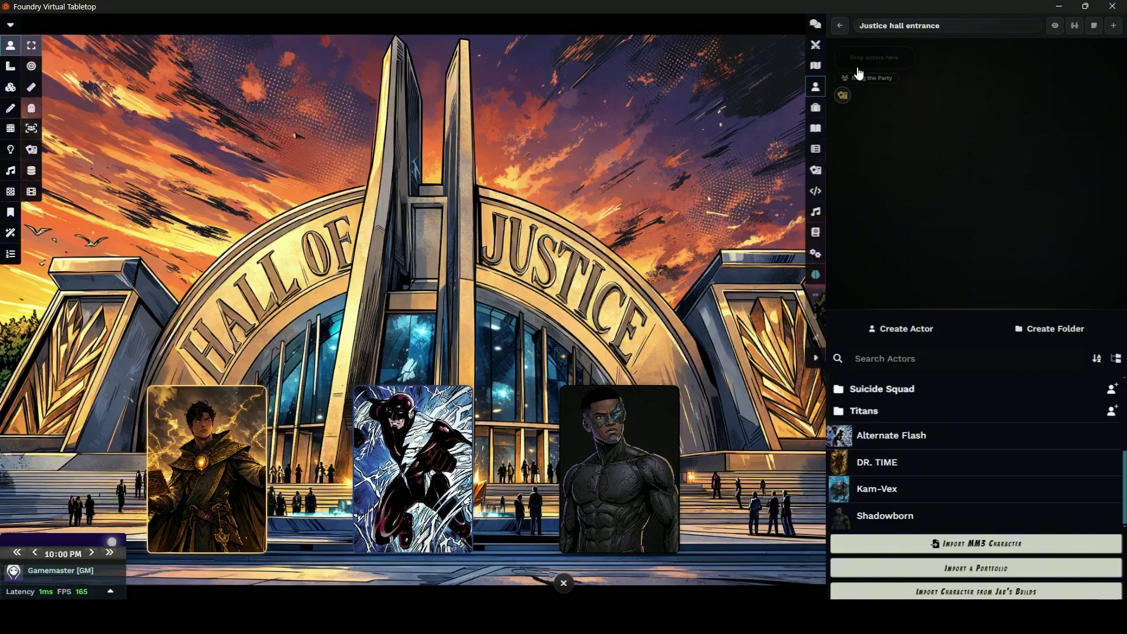
left_click(840, 25)
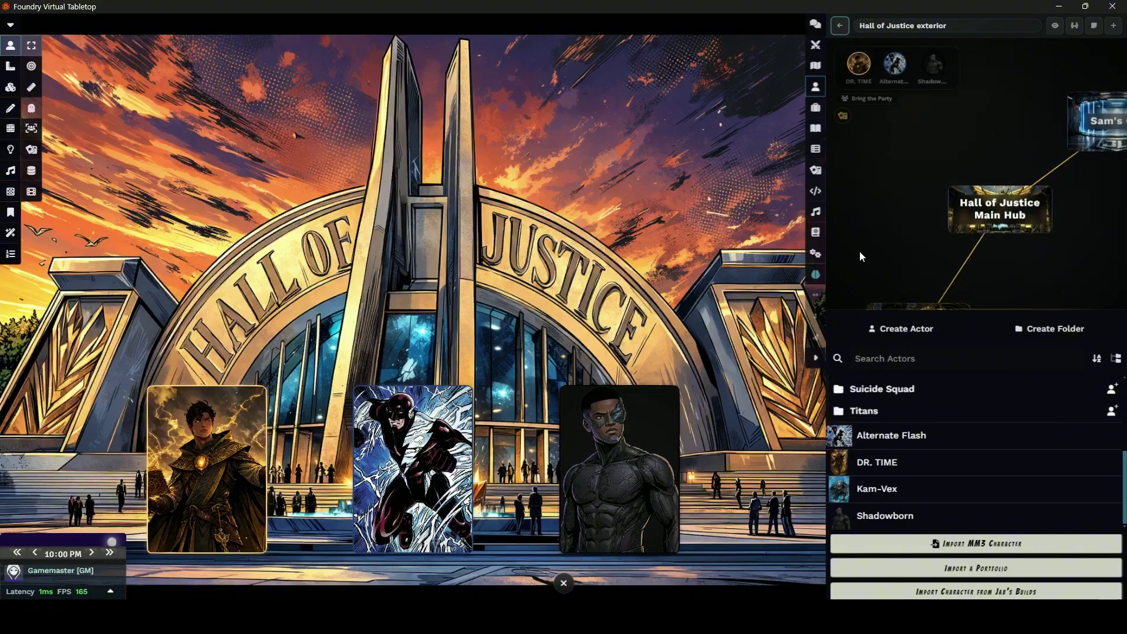
Step: Examine the Mindscape module's scene and portrait options in the game settings and close them without changes
left_click(815, 253)
left_click(975, 436)
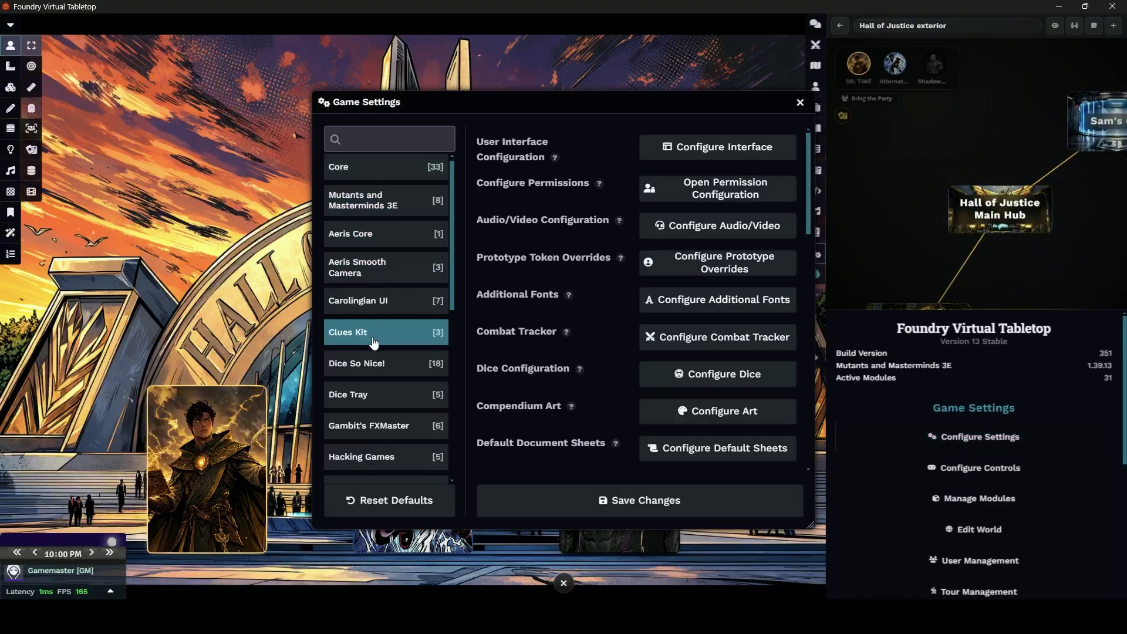
scroll(375, 343, "down", 10)
scroll(376, 308, "up", 3)
left_click(375, 277)
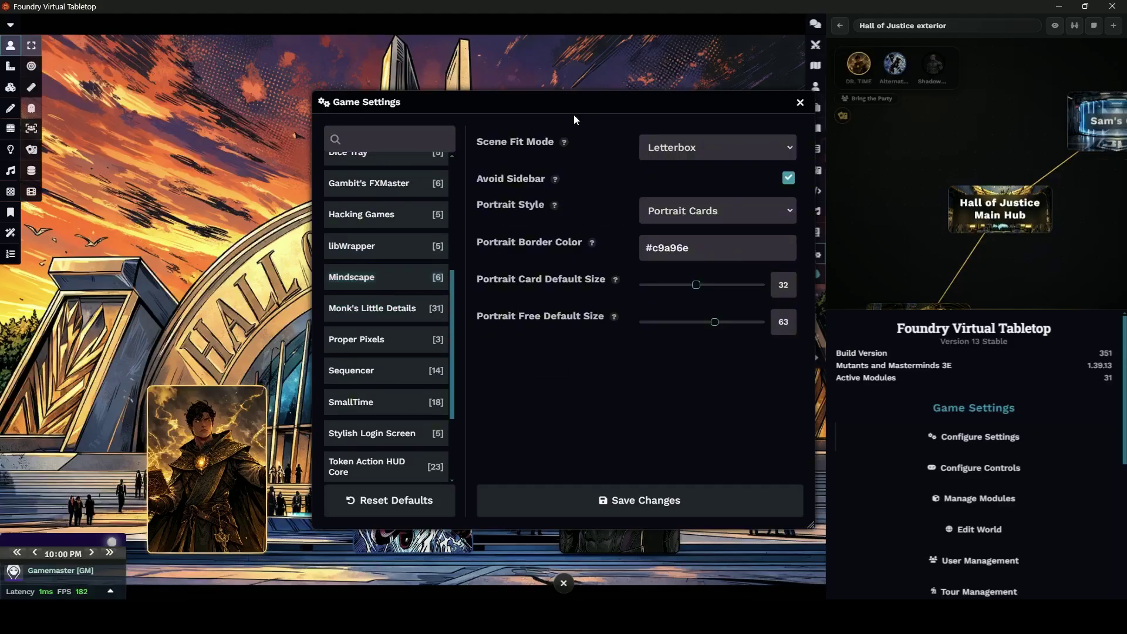
left_click_drag(572, 95, 223, 219)
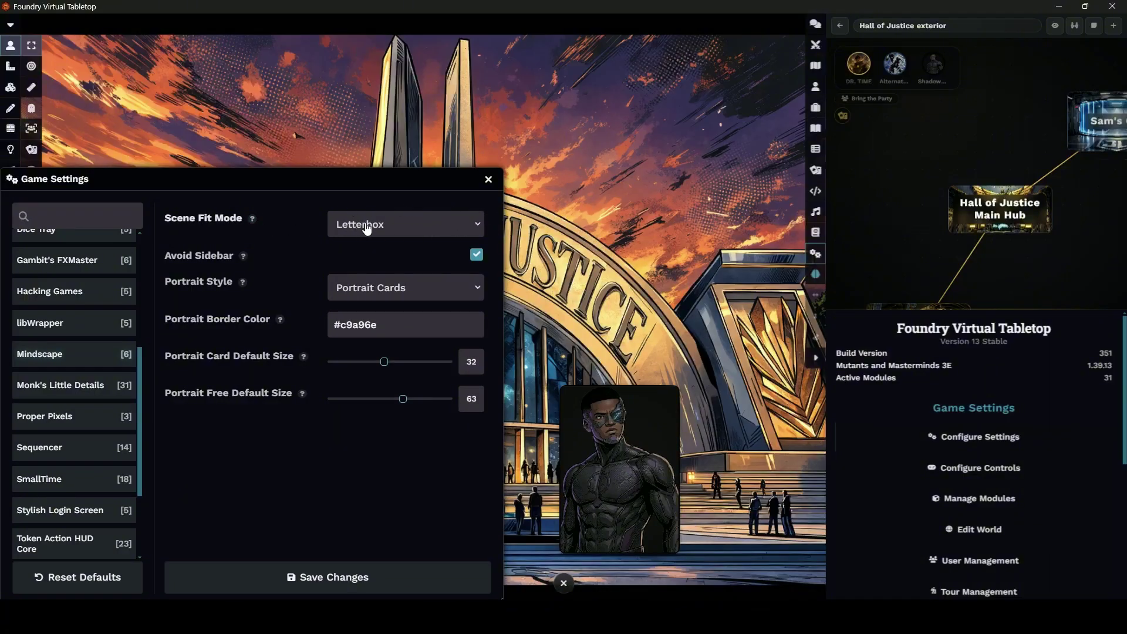
left_click_drag(490, 187, 907, 113)
left_click(905, 106)
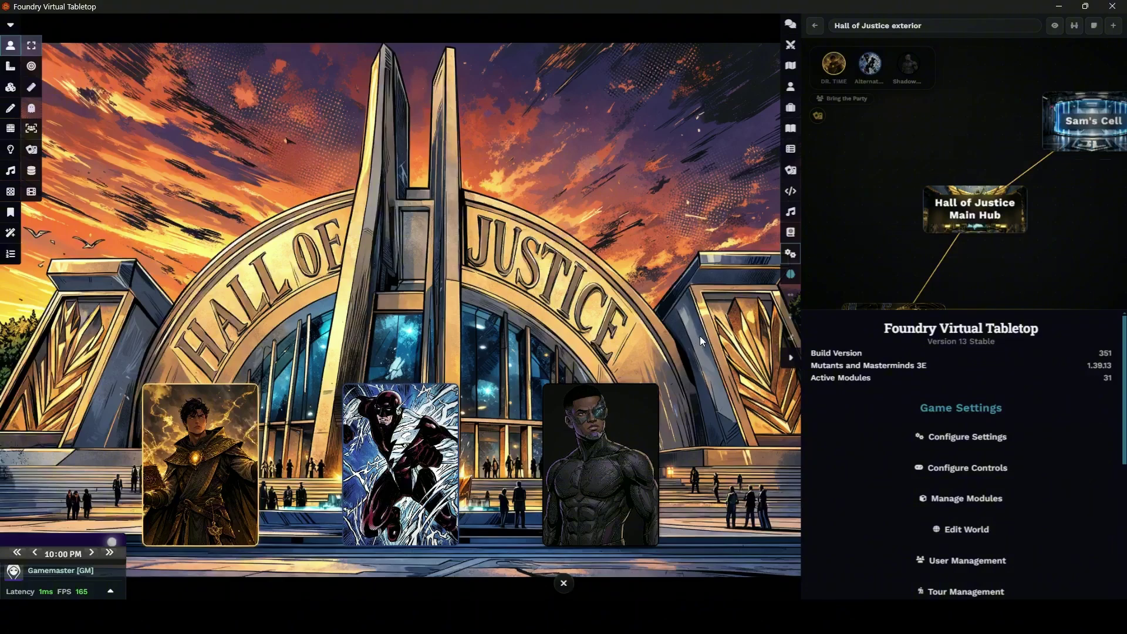
Step: Set Mindscape's Scene Fit Mode to Fill Viewport and save the settings
left_click(867, 429)
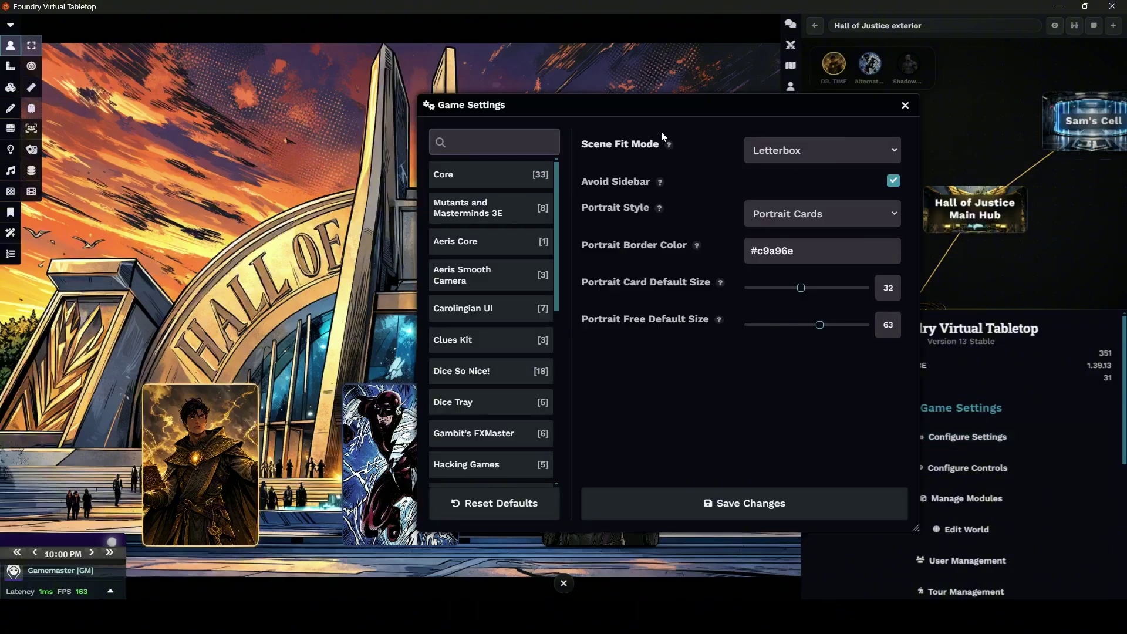
left_click_drag(645, 105, 228, 106)
left_click(354, 154)
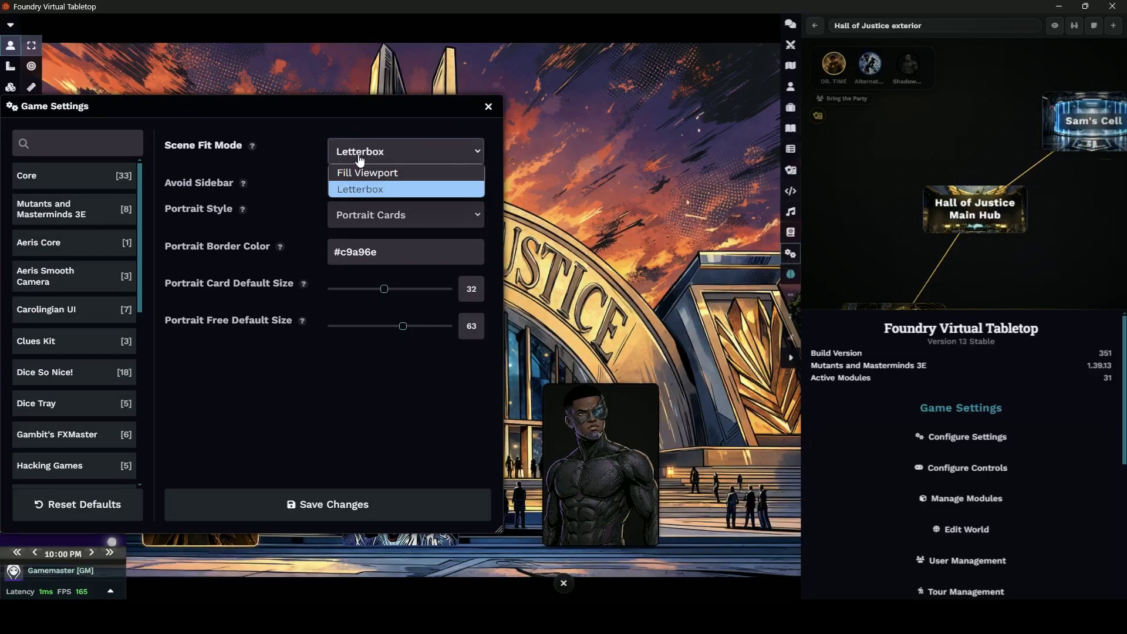
left_click(364, 170)
left_click(382, 503)
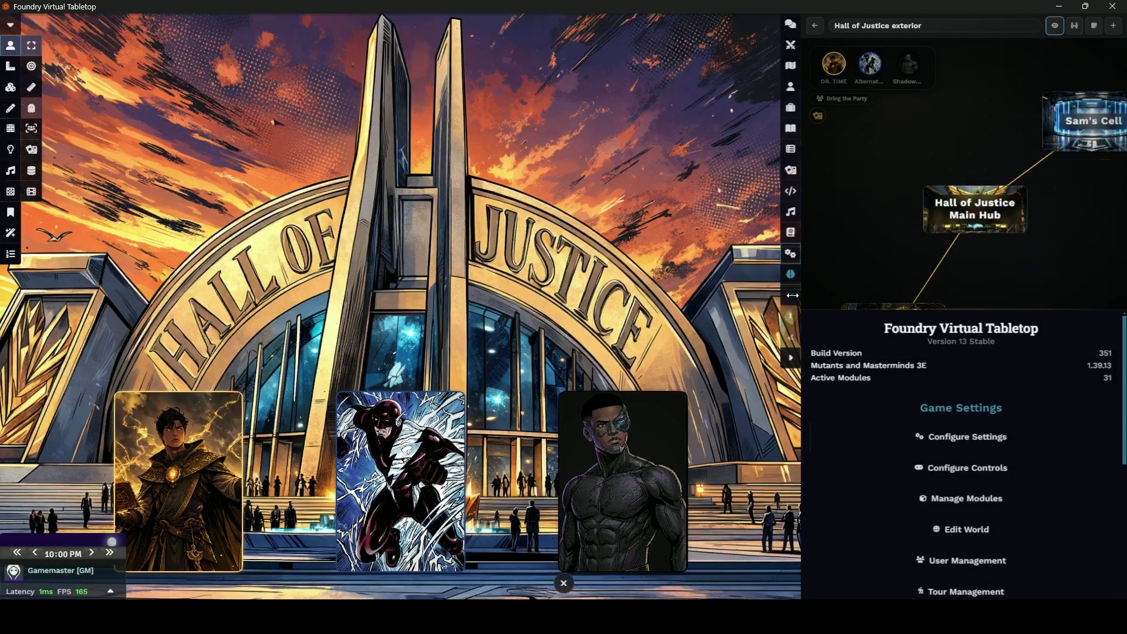
Step: Resize the sidebar narrower and wider to check how the exterior scene adapts with Avoid Sidebar enabled
left_click_drag(791, 294, 895, 315)
left_click(1008, 436)
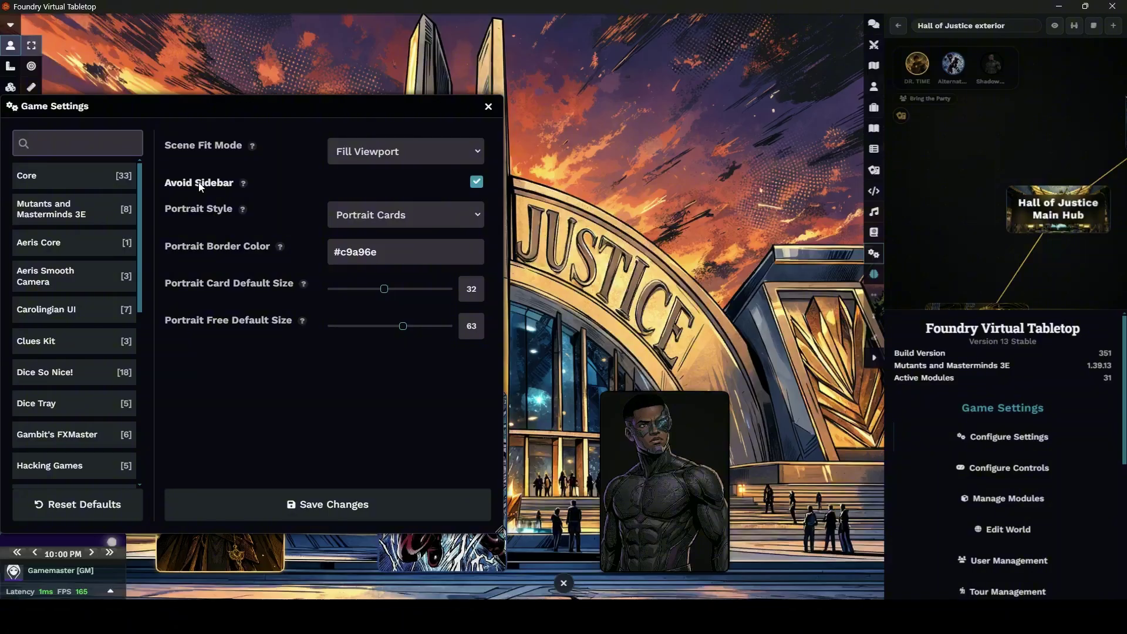
left_click(488, 106)
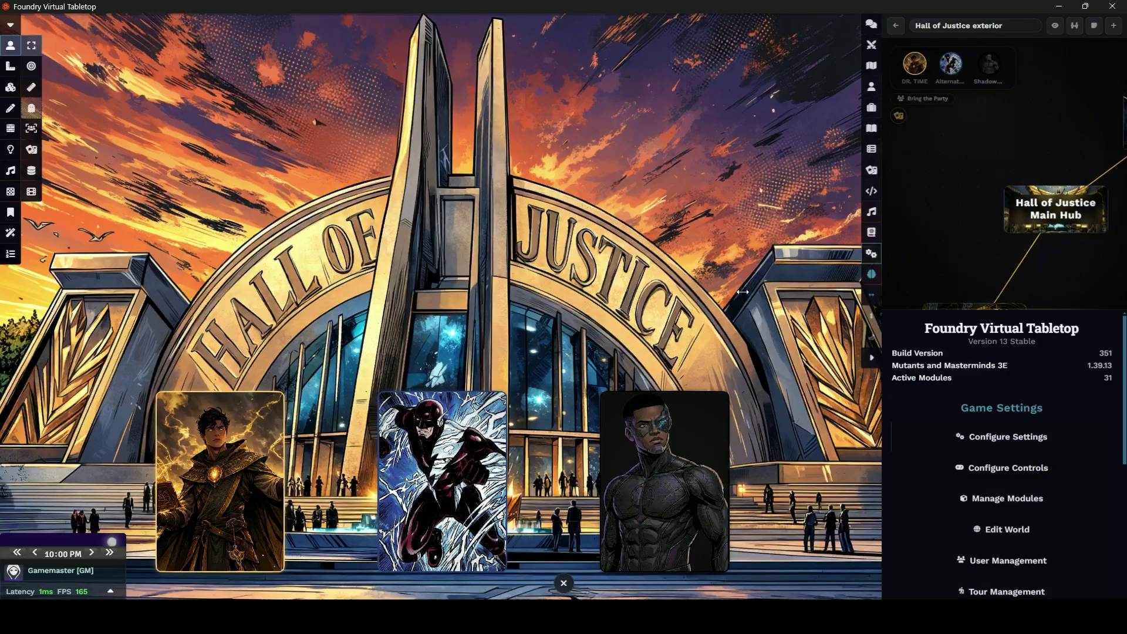
left_click_drag(743, 291, 698, 294)
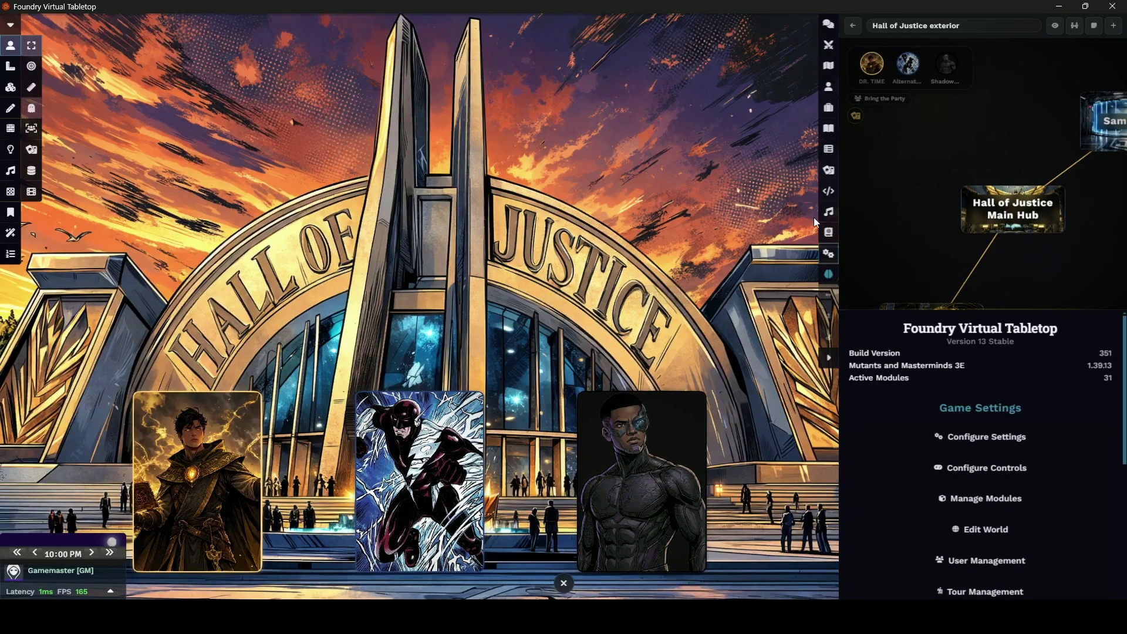
left_click_drag(834, 295, 874, 297)
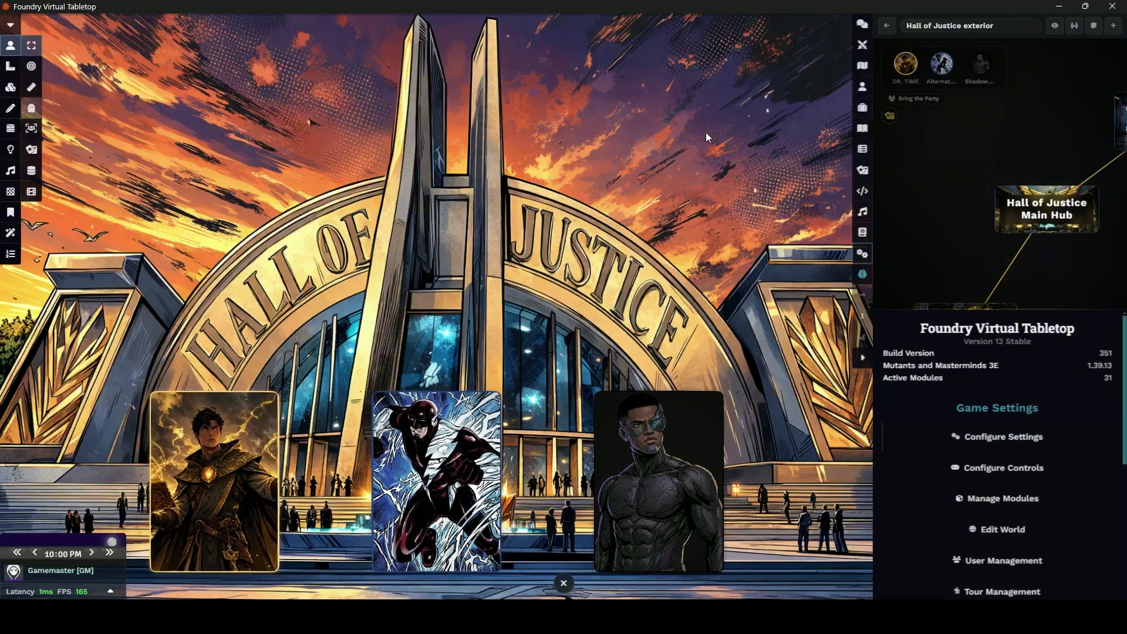
Step: Set Mindscape's Scene Fit Mode to Letterbox, save it and redisplay the Hall of Justice exterior scene beside a narrower sidebar
left_click(1044, 438)
left_click(384, 214)
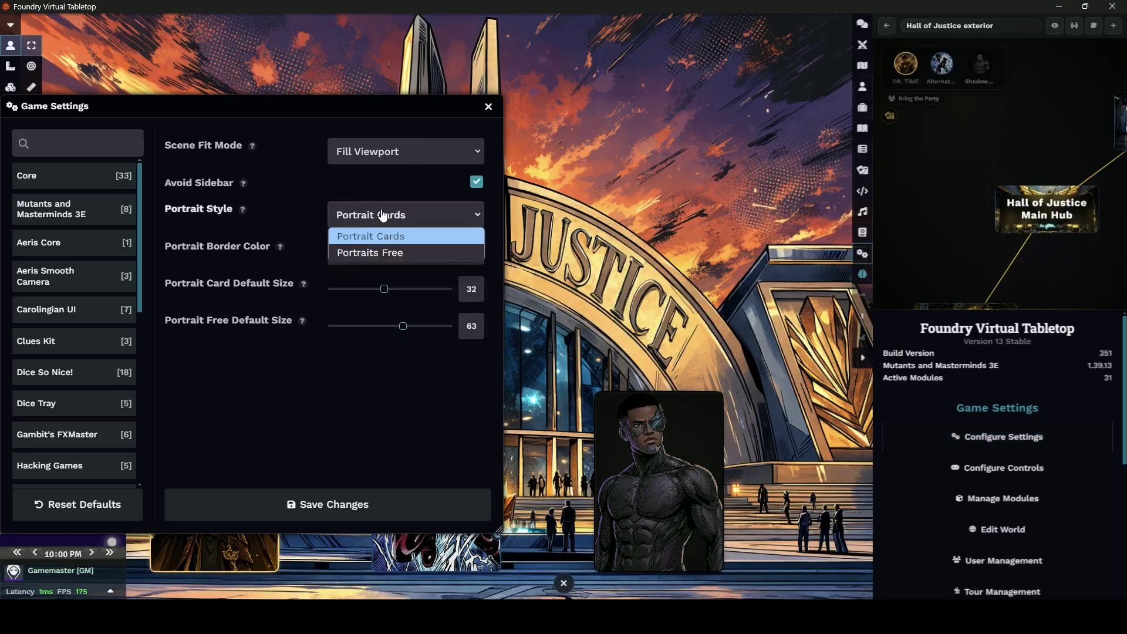
left_click(381, 151)
left_click(379, 182)
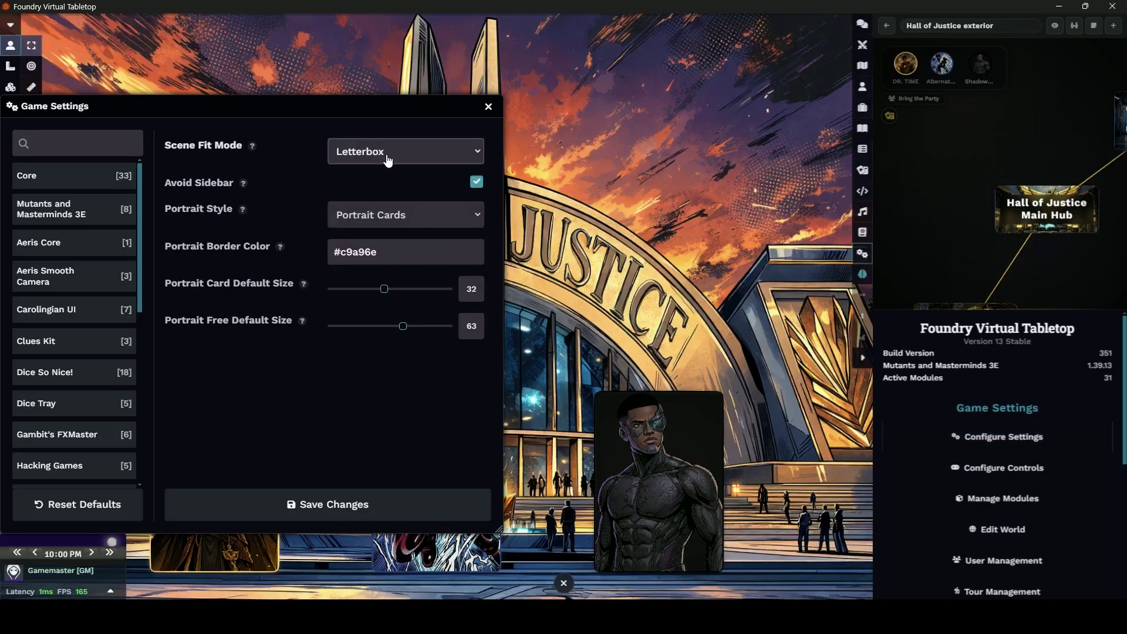
left_click(357, 505)
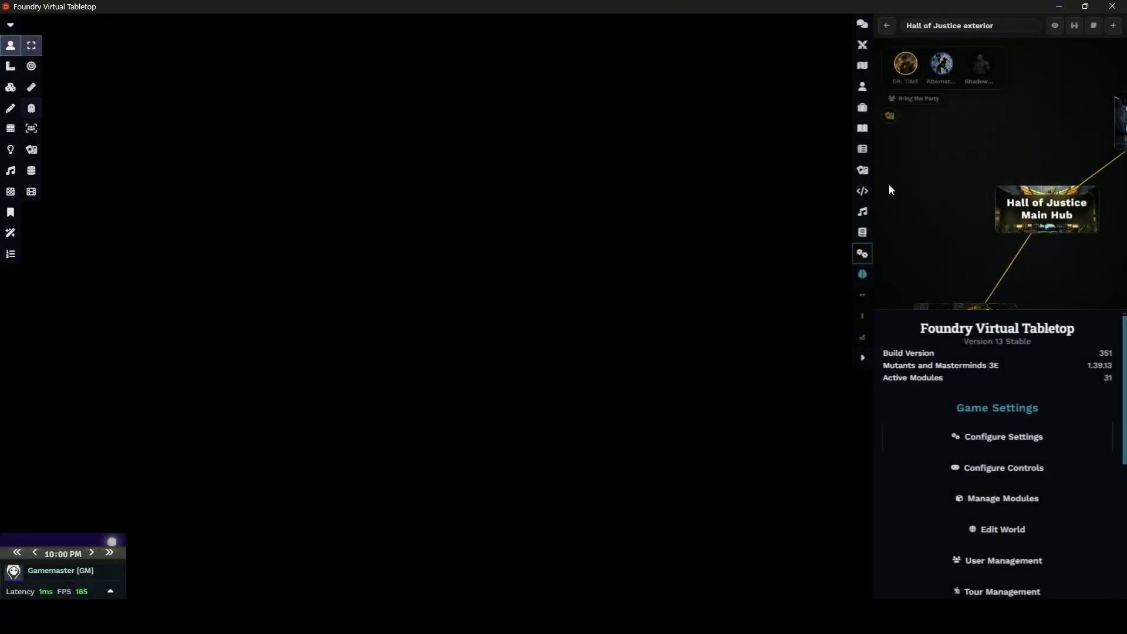
left_click(1064, 24)
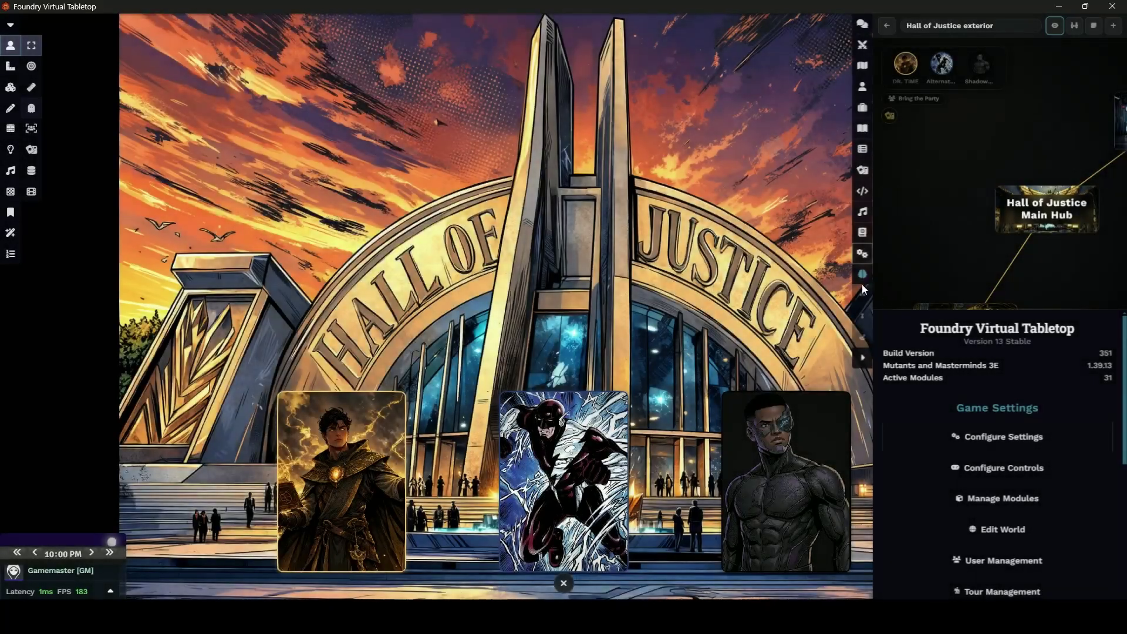
left_click_drag(860, 286, 885, 286)
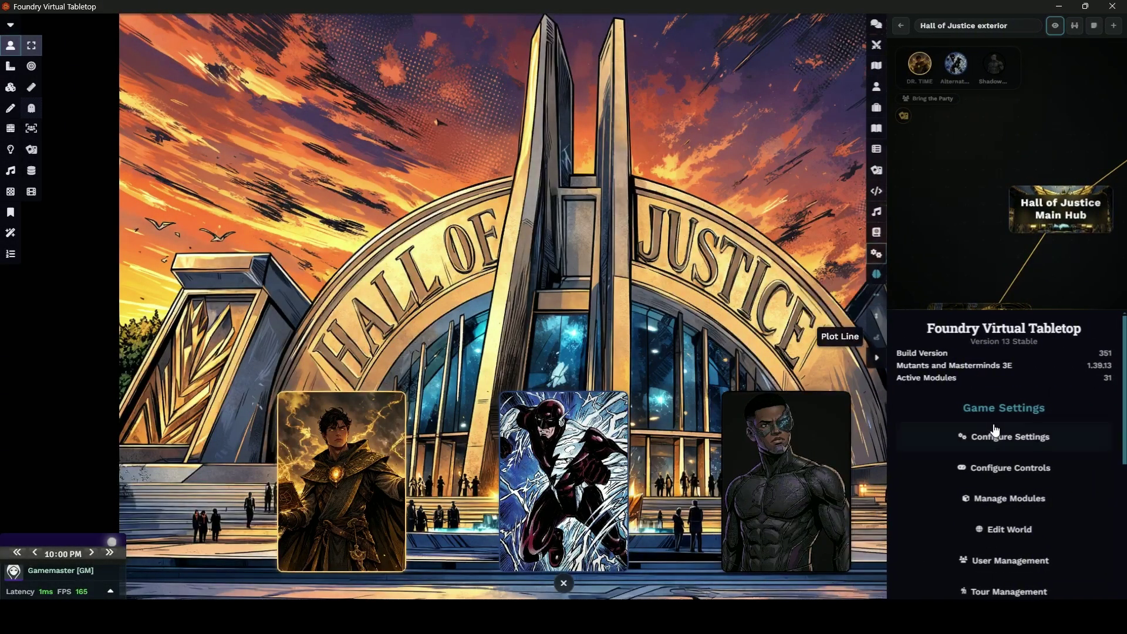
Step: Set Mindscape's Portrait Style to Portraits Free and save the settings
left_click(925, 435)
left_click(476, 182)
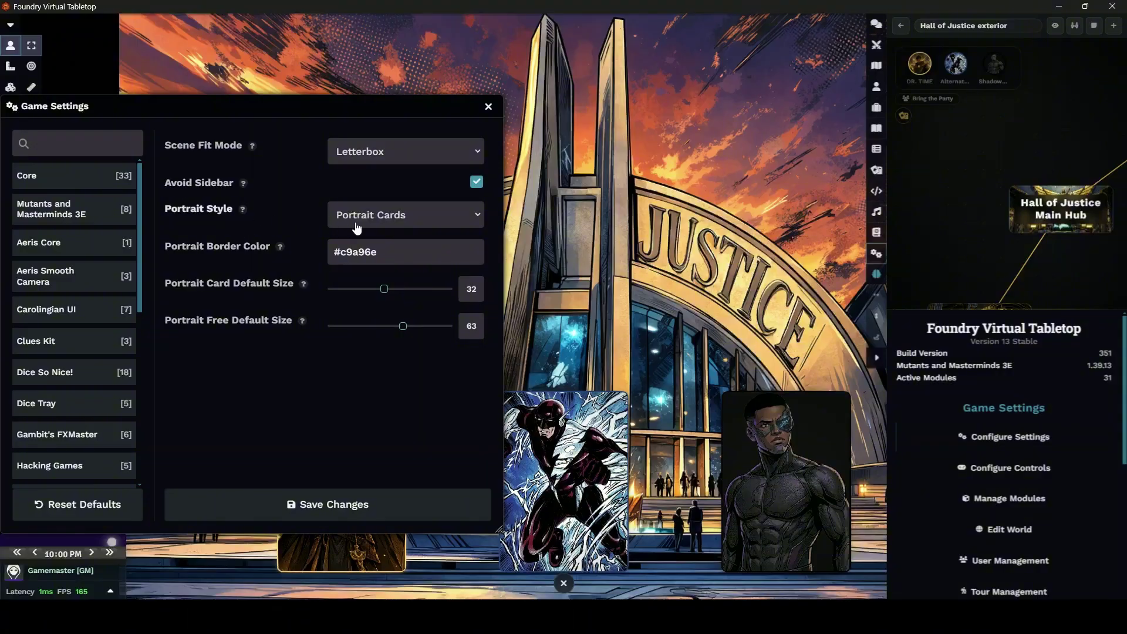
left_click(385, 217)
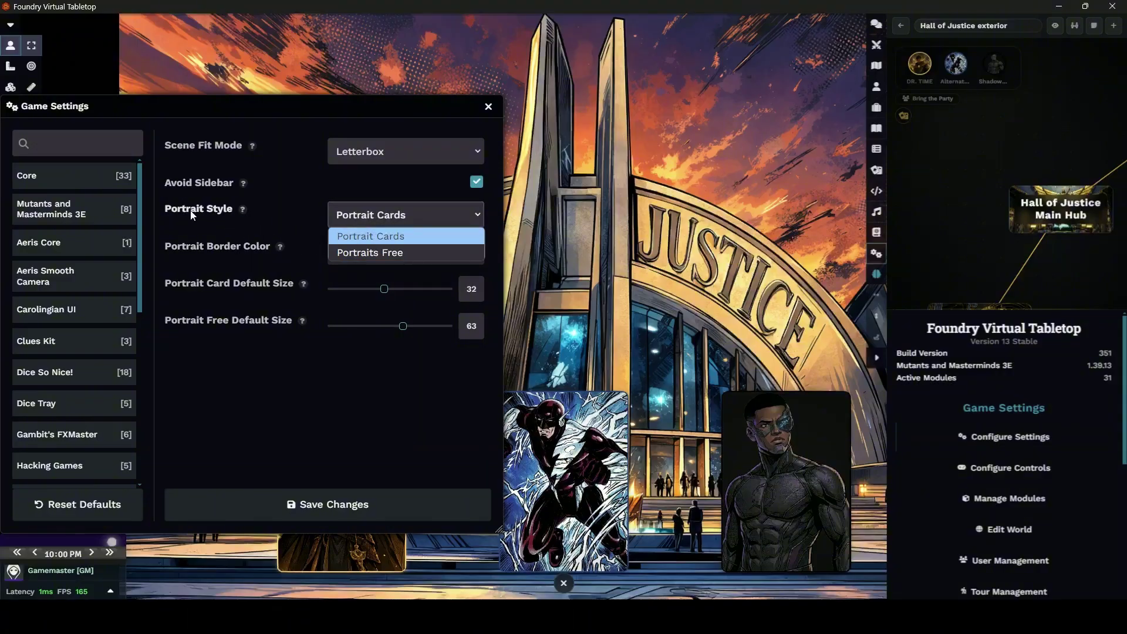
left_click(350, 252)
left_click(389, 503)
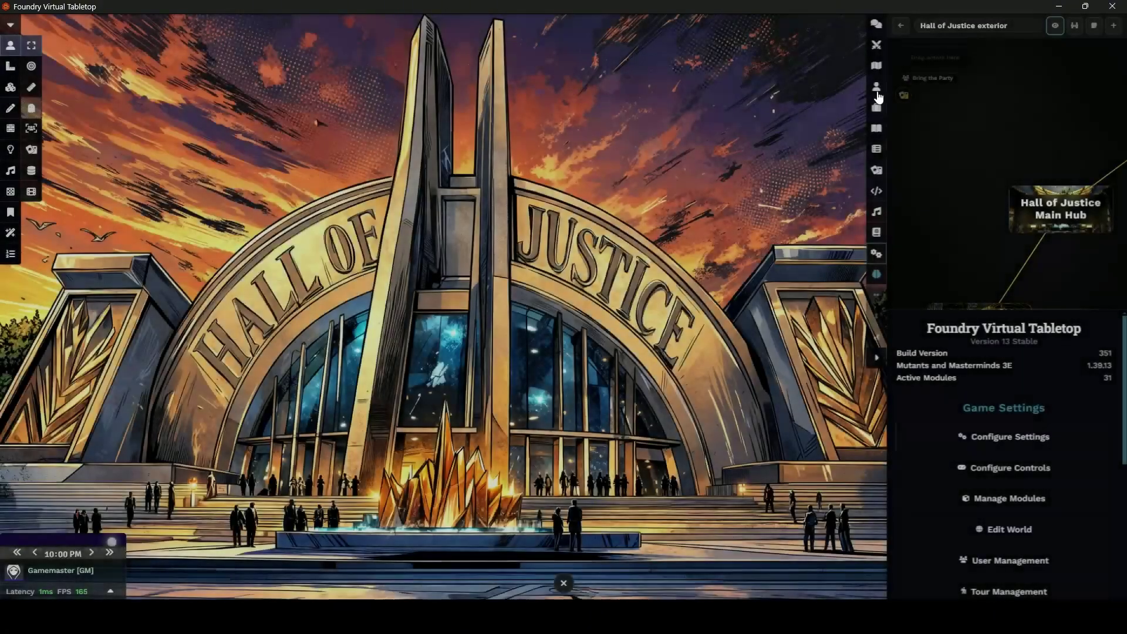
Step: Place the Shadowborn actor from the actors list as a free portrait on the Hall of Justice exterior scene
left_click(876, 86)
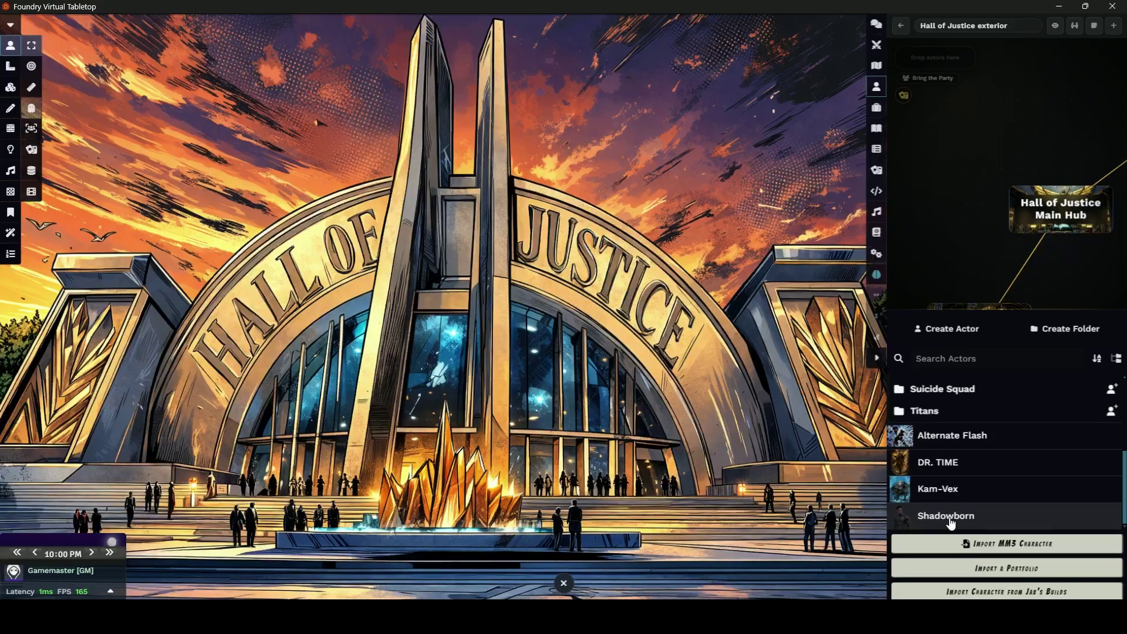
left_click_drag(973, 520, 368, 444)
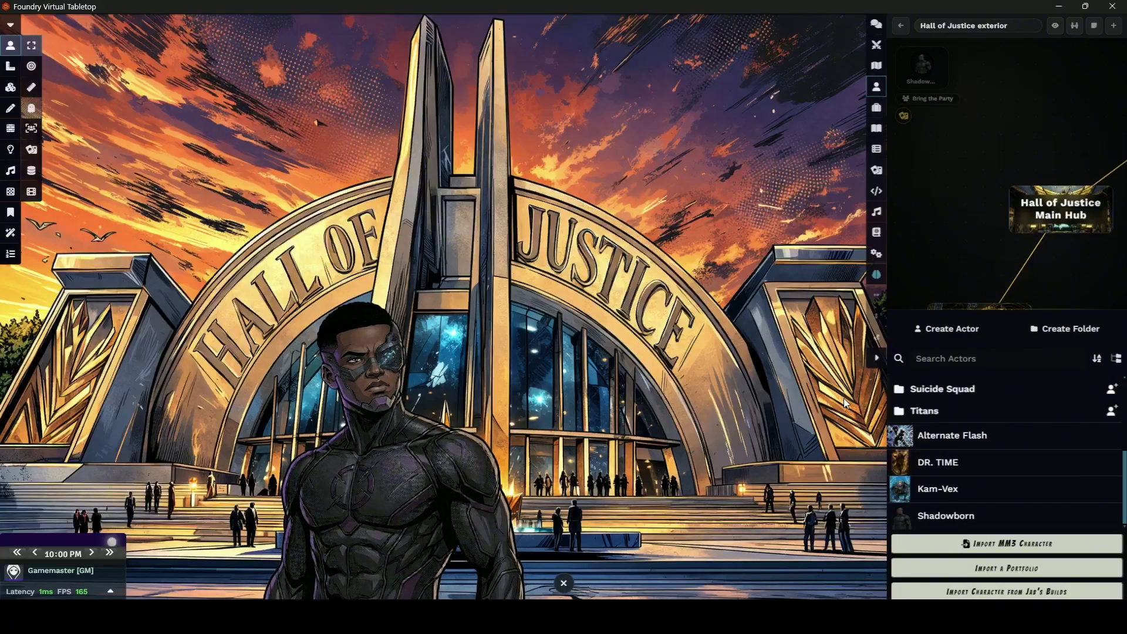
left_click(447, 437)
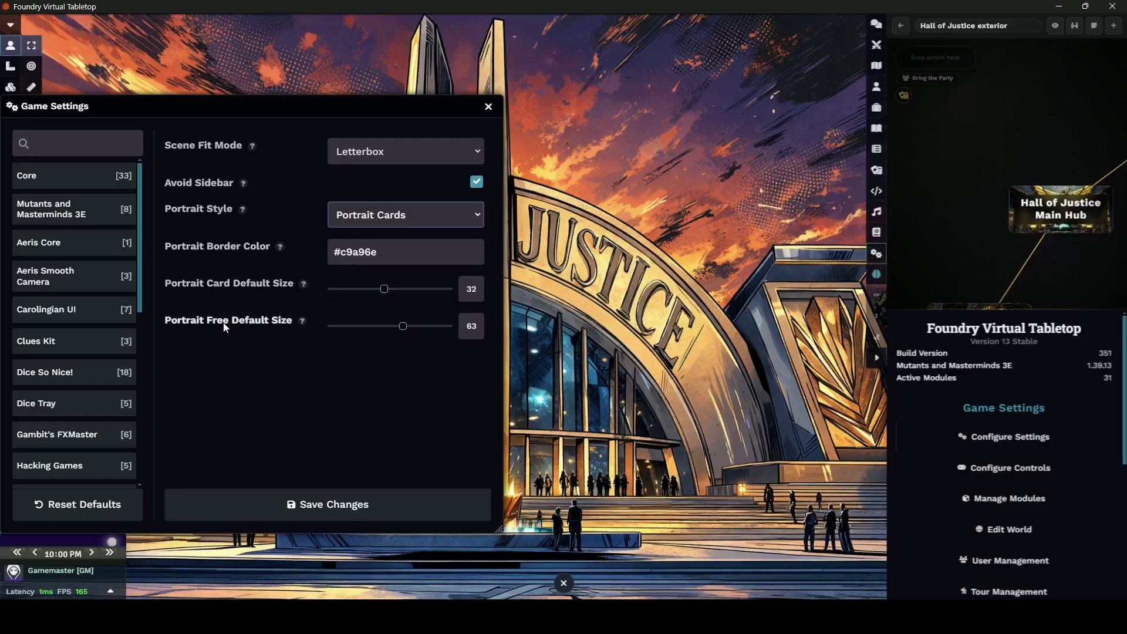
Step: Place the Alternate Flash actor as a portrait card in the sky area of the exterior scene
left_click(876, 86)
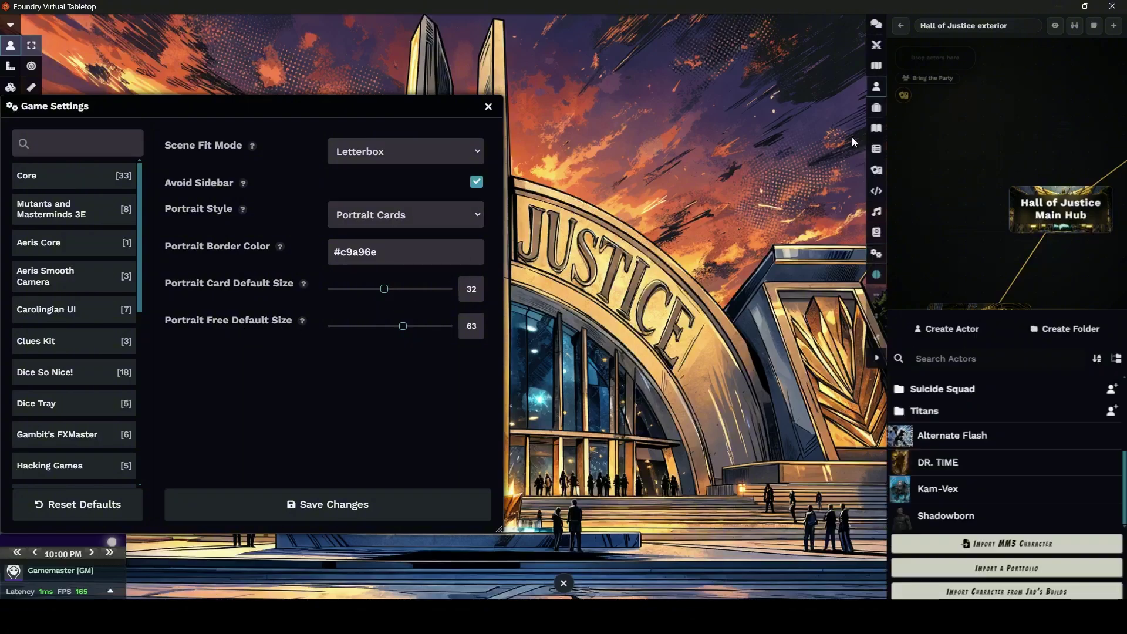
left_click_drag(990, 449, 683, 226)
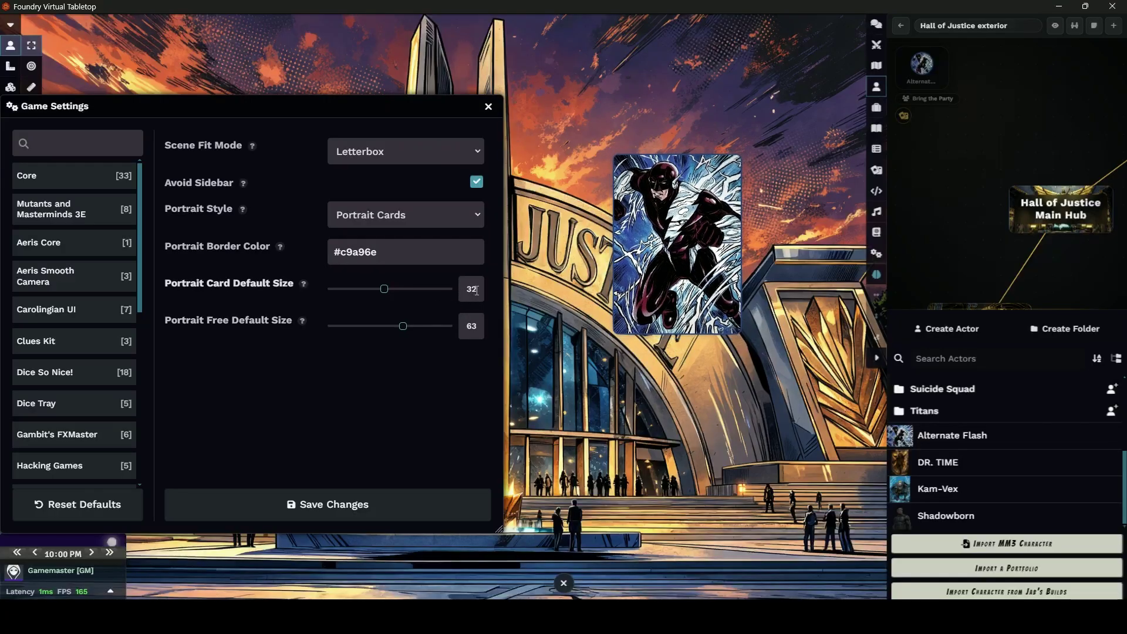
Step: Save a Portrait Card Default Size of 50 and place the DR. TIME actor on the exterior scene
left_click_drag(384, 290, 421, 295)
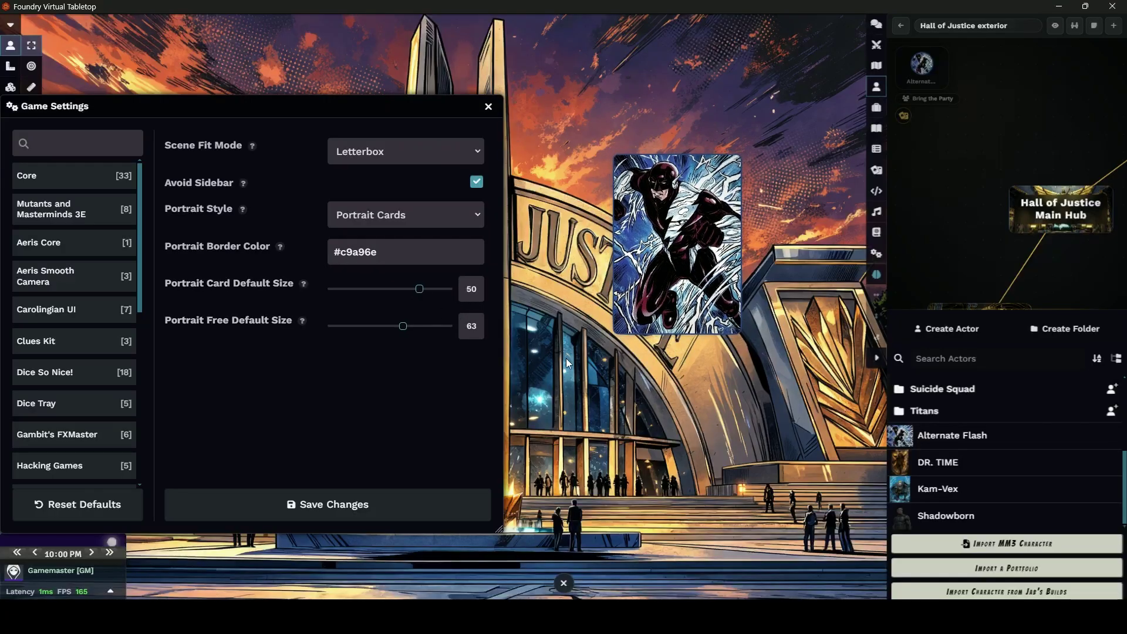
left_click(485, 500)
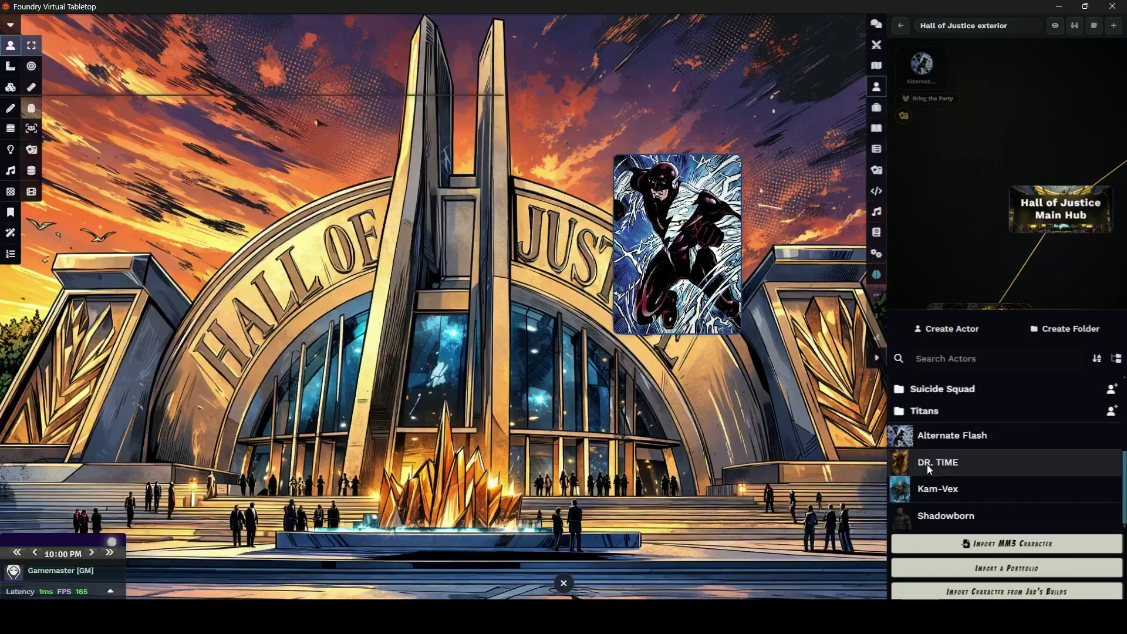
left_click_drag(932, 465, 401, 317)
left_click(656, 199)
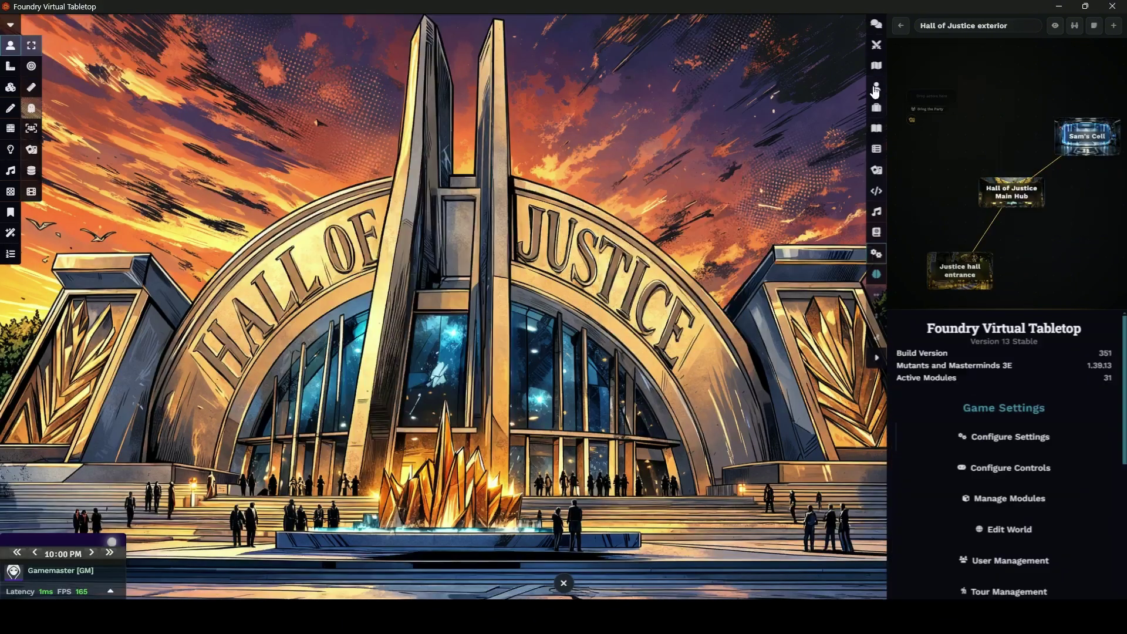
Step: Open the Hall of Justice Main Hub location, remove Kam-Vex from it and add the same actor again
left_click(877, 87)
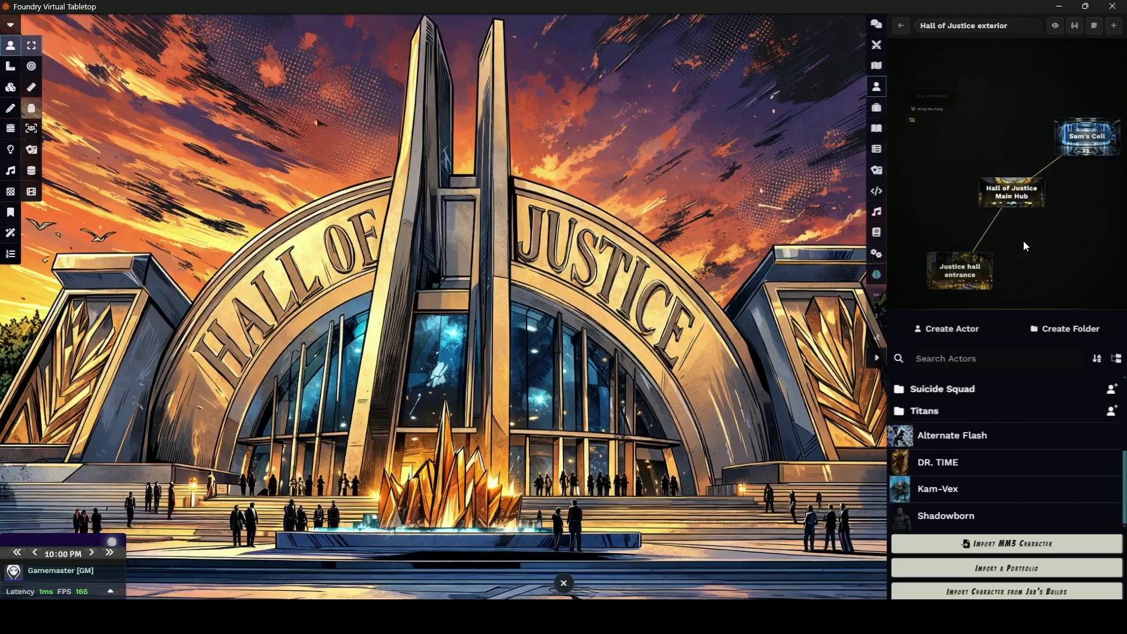
left_click(987, 184)
right_click(918, 66)
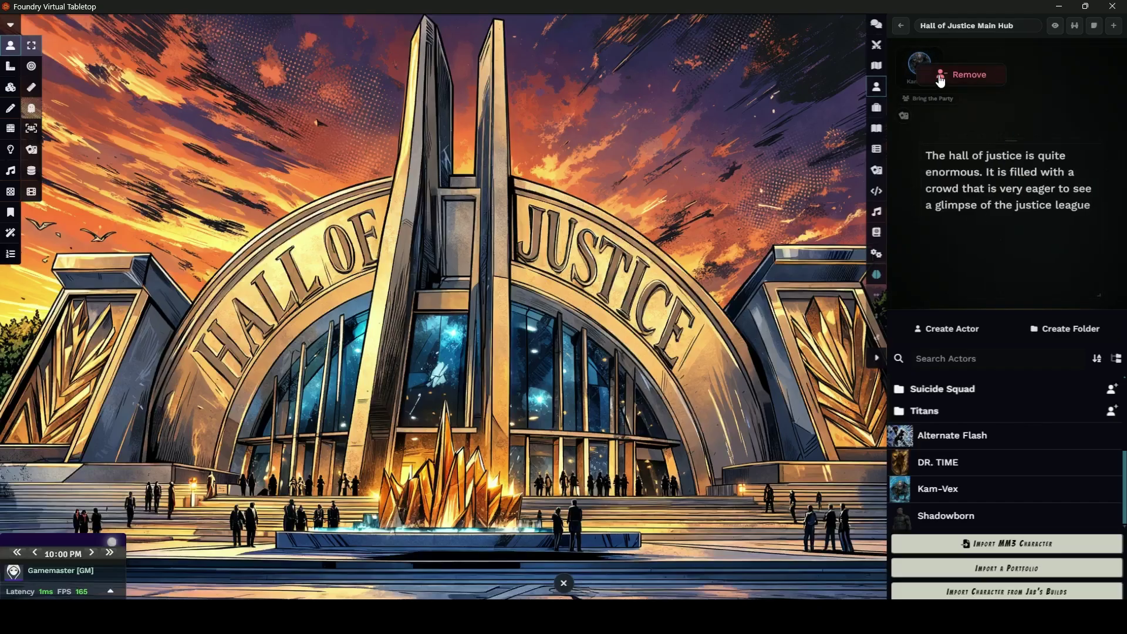
left_click(967, 76)
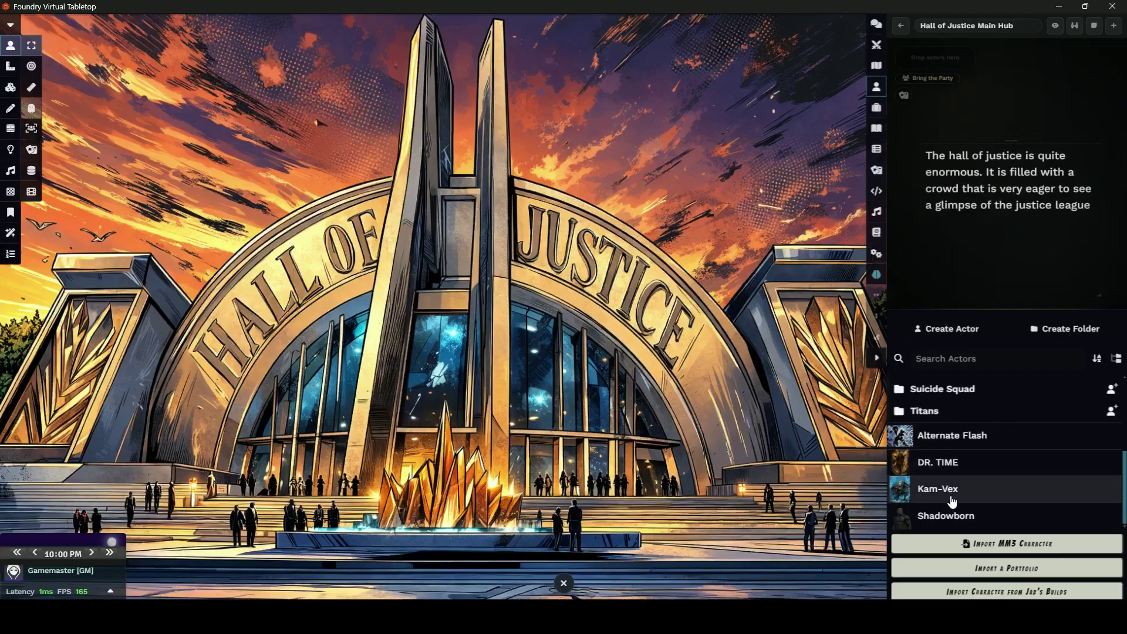
left_click_drag(950, 497, 937, 54)
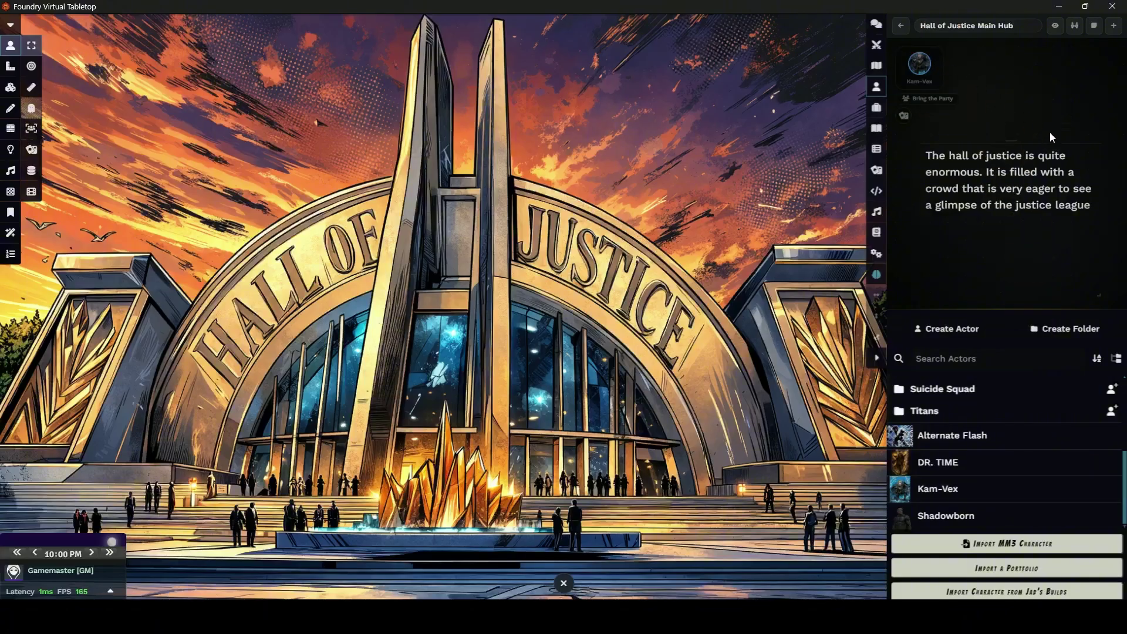
Step: Add Alternate Flash to the Hall of Justice Main Hub location and remove both that actor and Kam-Vex from it
left_click_drag(951, 439, 953, 64)
right_click(955, 64)
left_click(1004, 76)
right_click(921, 66)
left_click(968, 76)
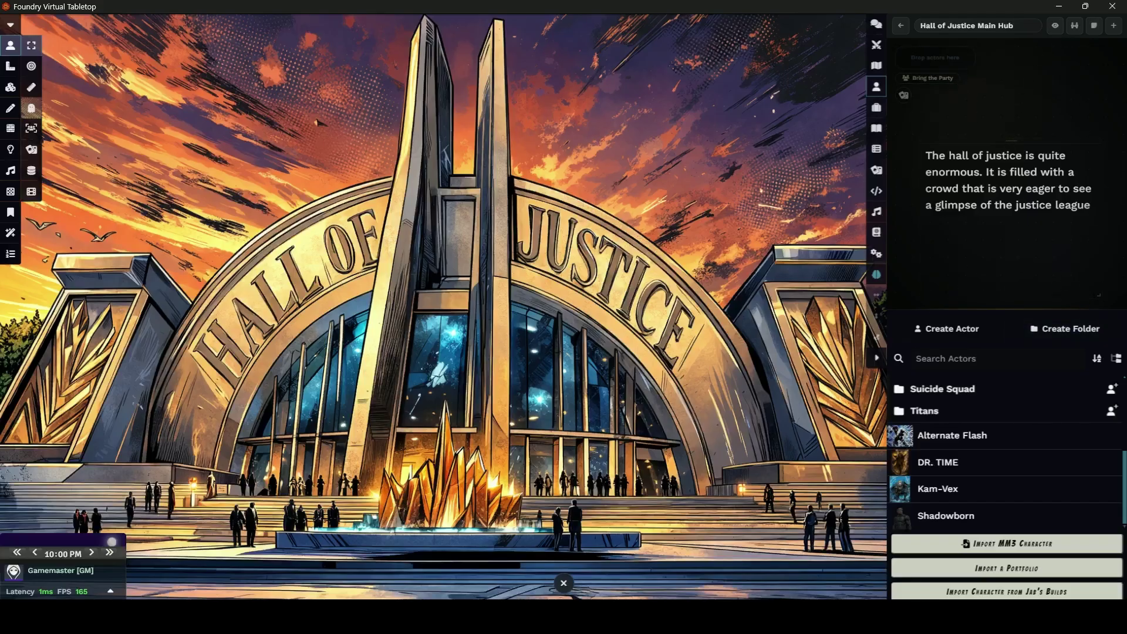
Step: Return to the exterior map and open and save the settings of the connection between Main Hub and Sam's Cell
left_click(901, 25)
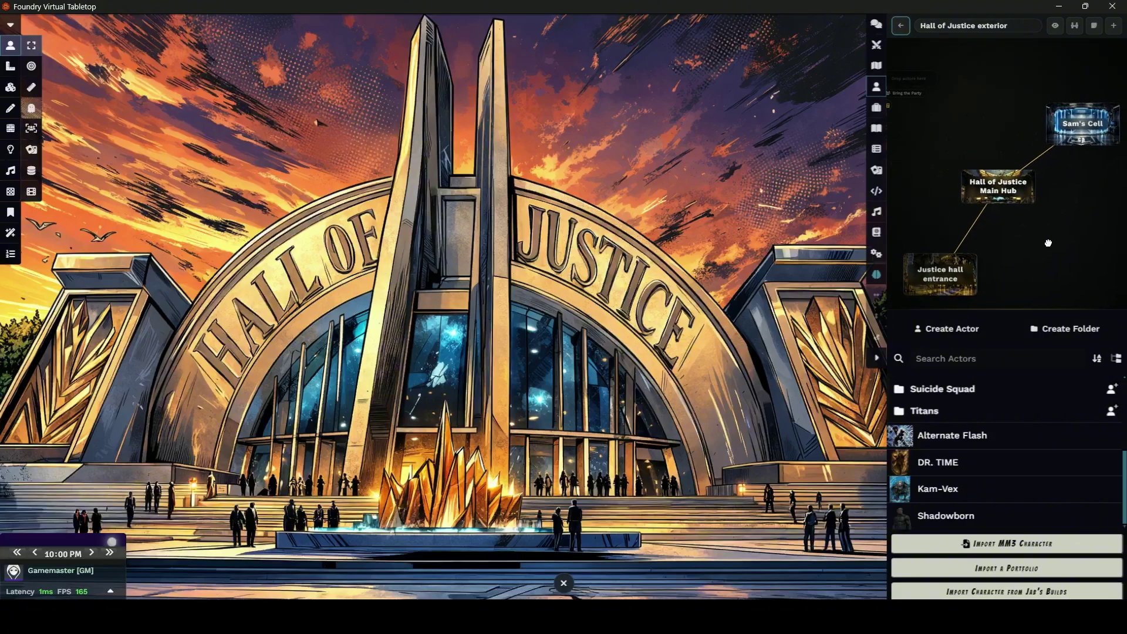
right_click(996, 189)
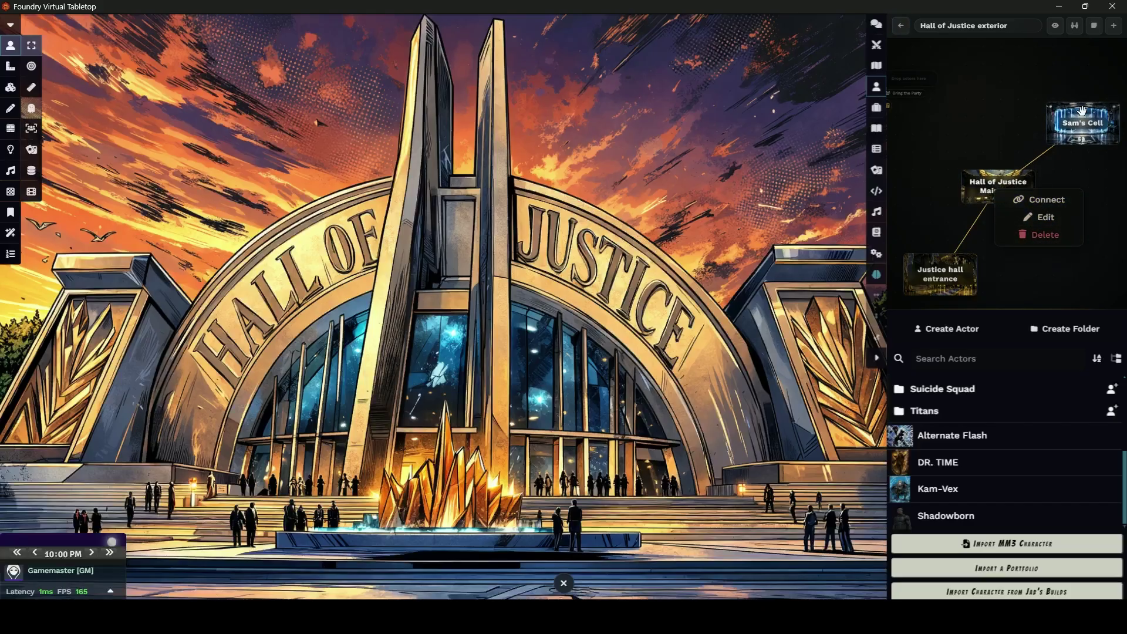
left_click(1044, 201)
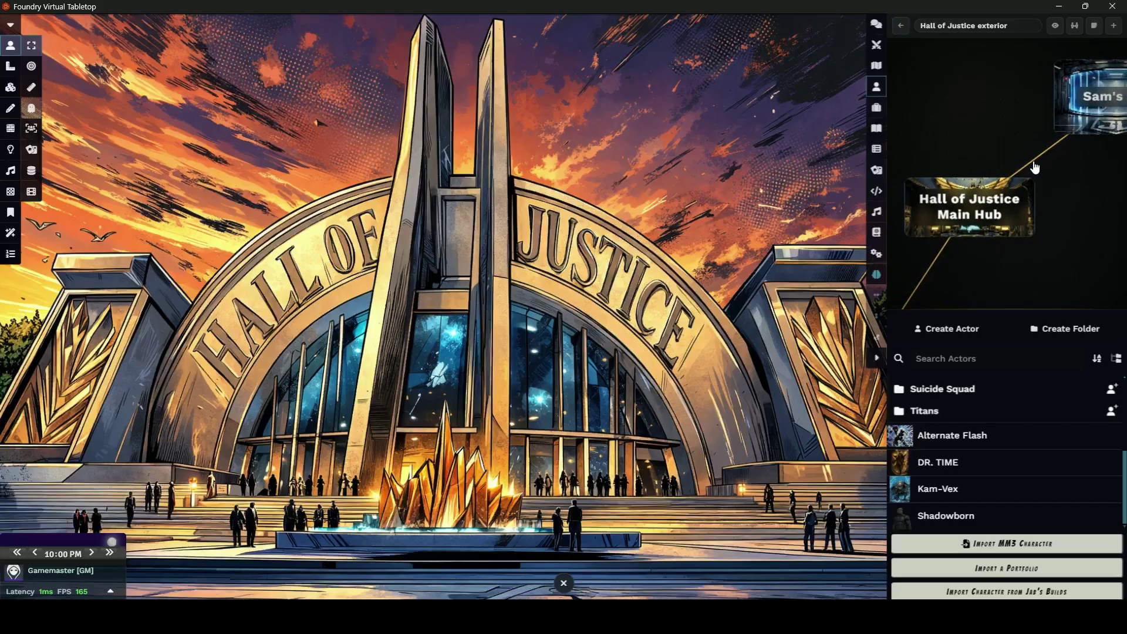
right_click(1035, 167)
left_click(1080, 176)
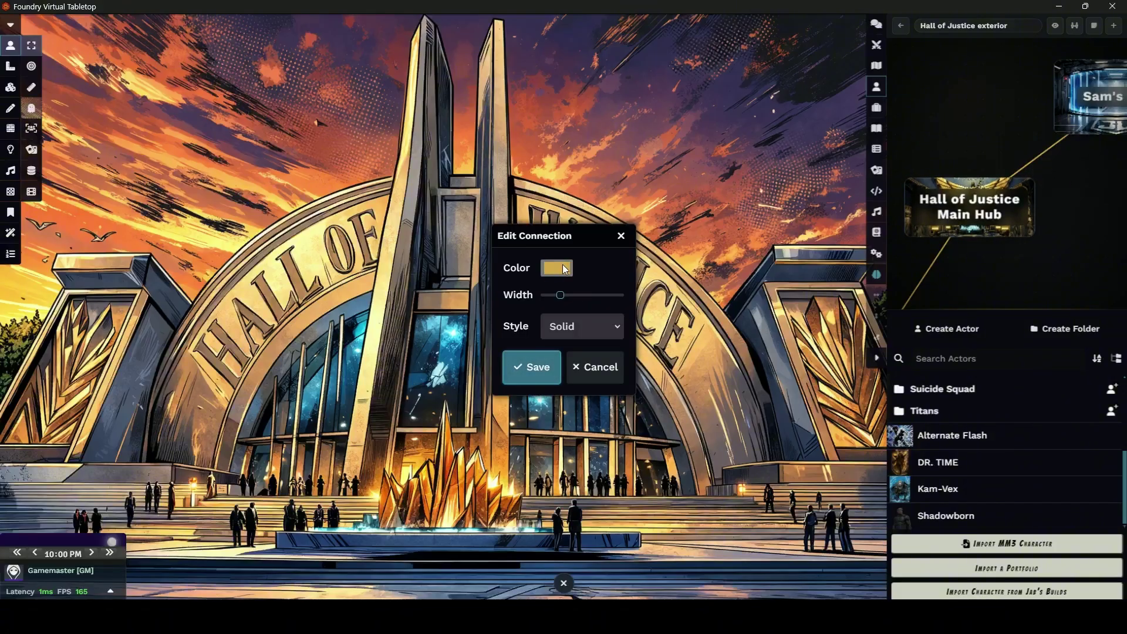
left_click(531, 366)
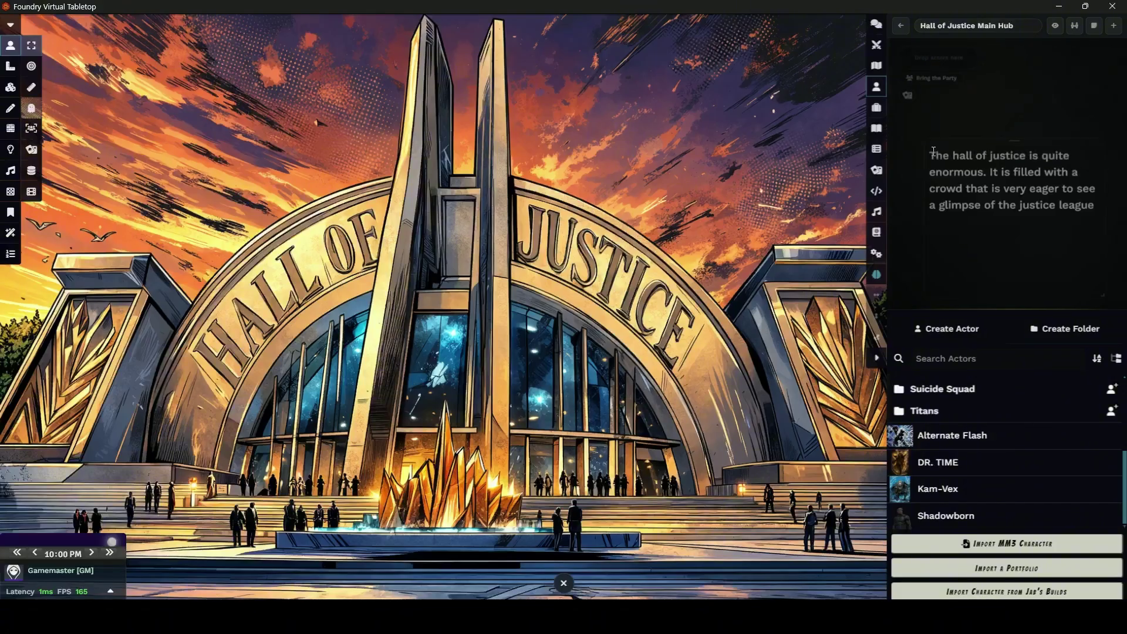
Step: Add an empty note to the Hall of Justice Main Hub location and place it above and right of the description note
right_click(999, 142)
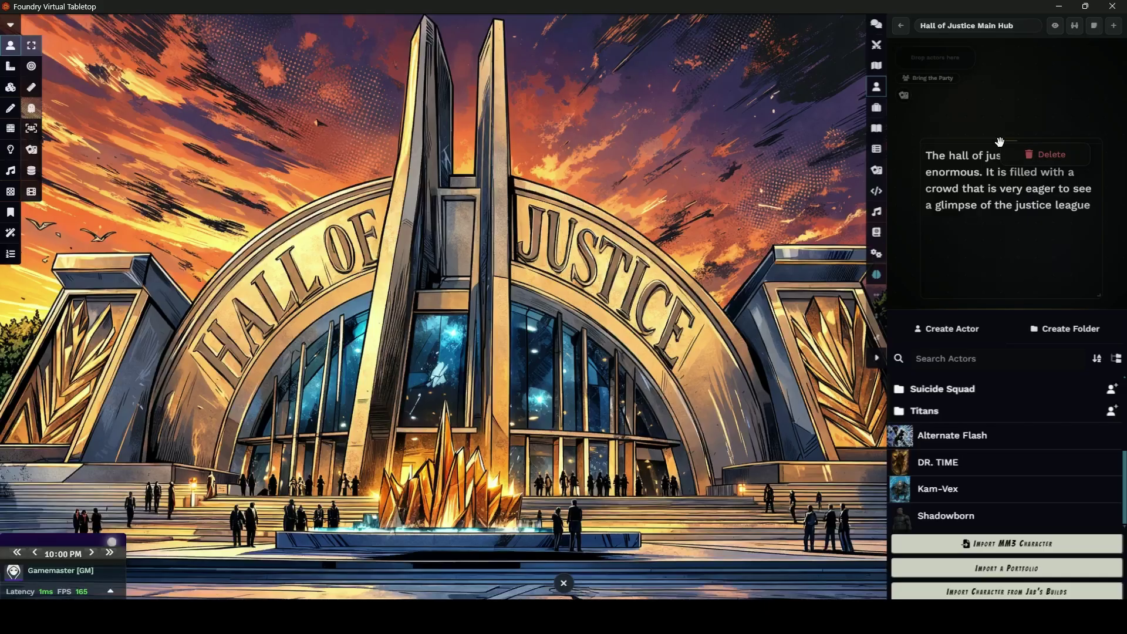
left_click(1047, 156)
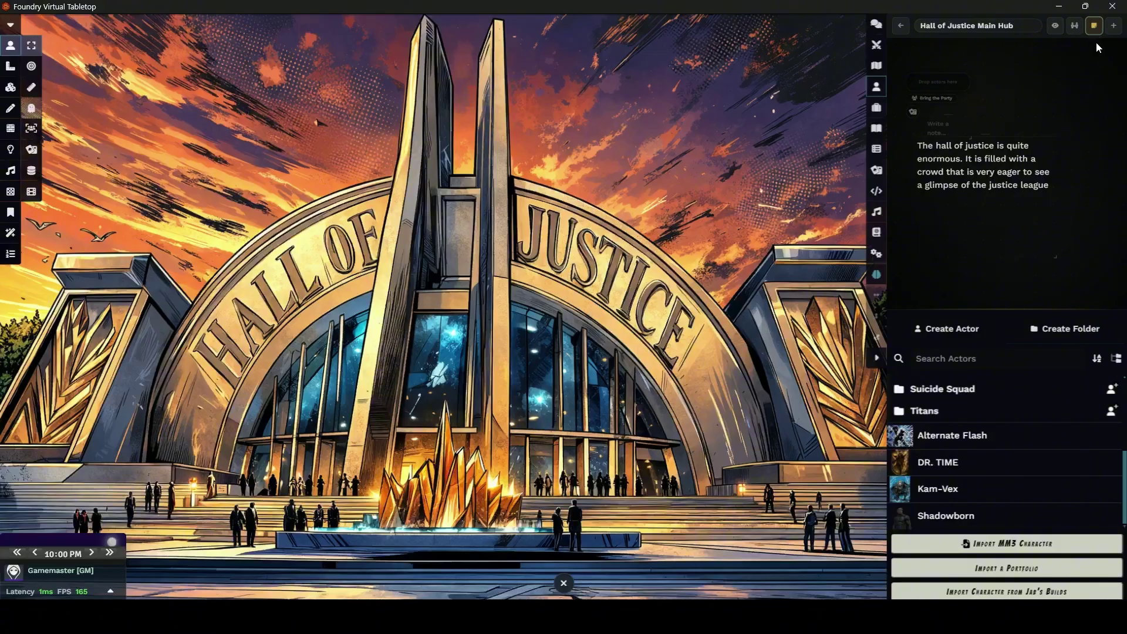
left_click_drag(949, 115, 1070, 71)
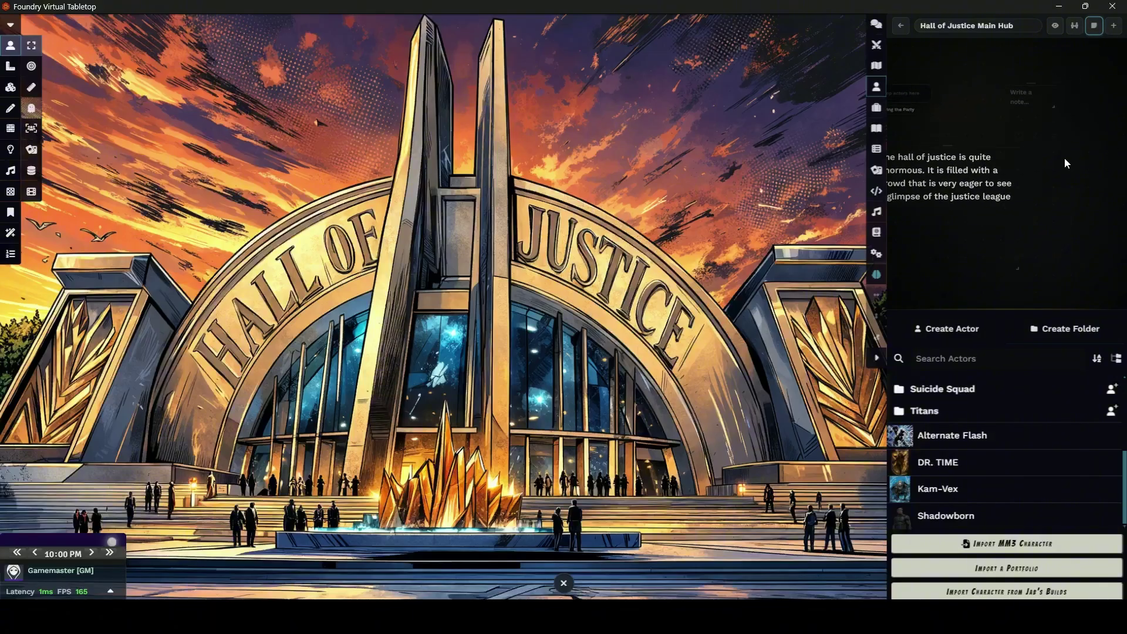
left_click_drag(1051, 172, 1089, 139)
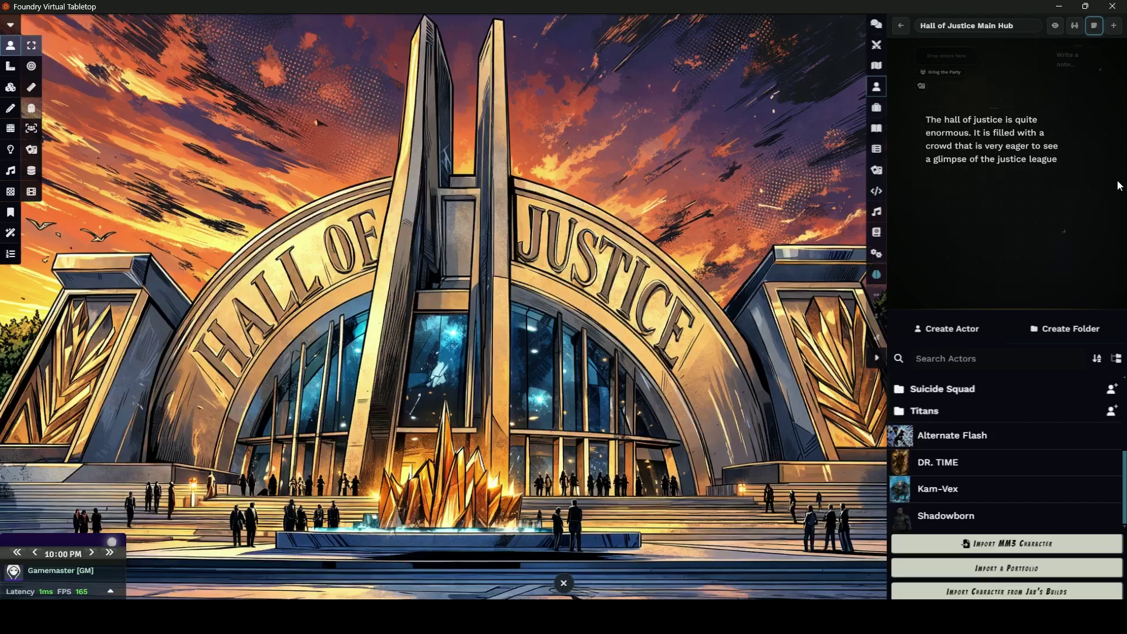
Step: Open the Main Hub description note for text editing and close the editor without altering the text
double_click(1097, 168)
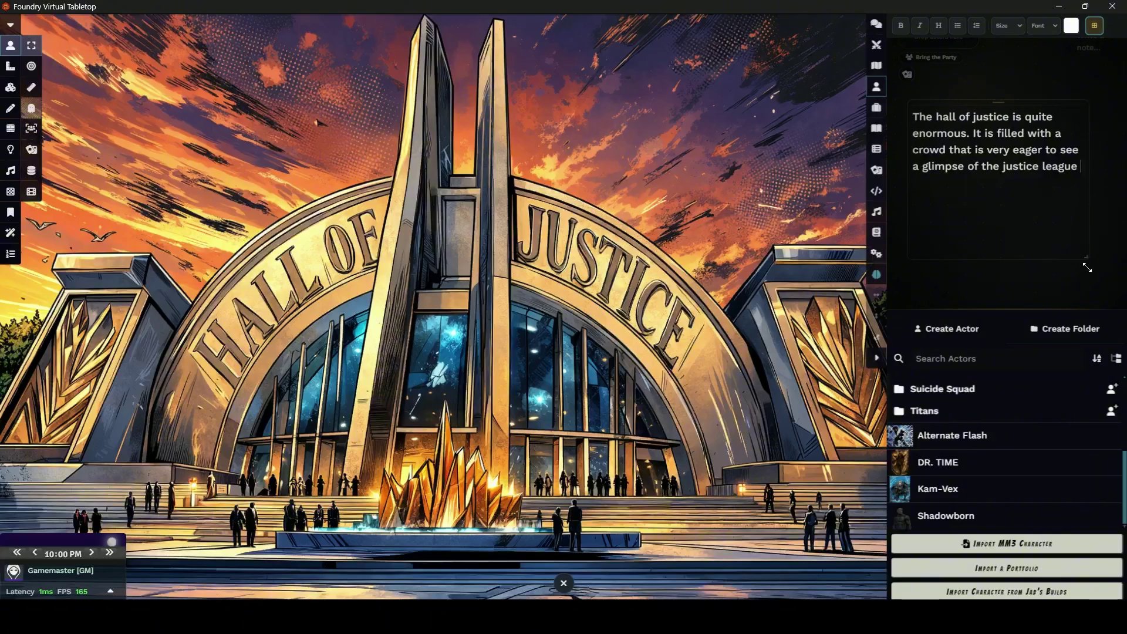
left_click(1121, 100)
scroll(1096, 121, "down", 4)
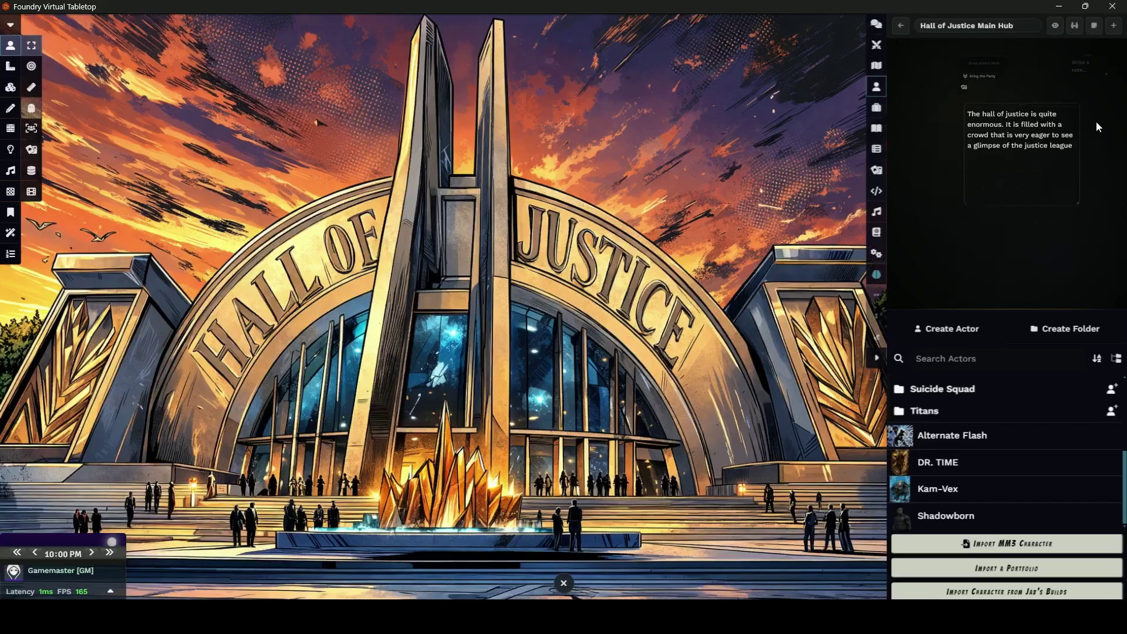
left_click_drag(1097, 121, 1107, 142)
scroll(1057, 160, "up", 3)
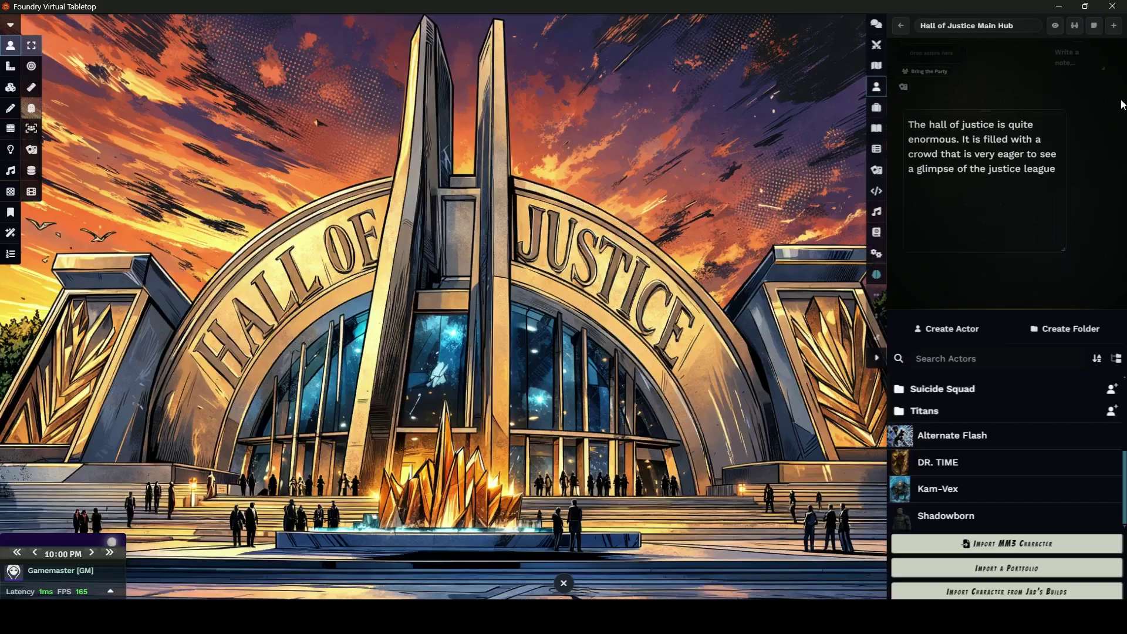
Step: Reopen the Main Hub location from the exterior map and place DR. TIME and Alternate Flash on the scene as portrait cards
left_click(900, 26)
left_click(1000, 182)
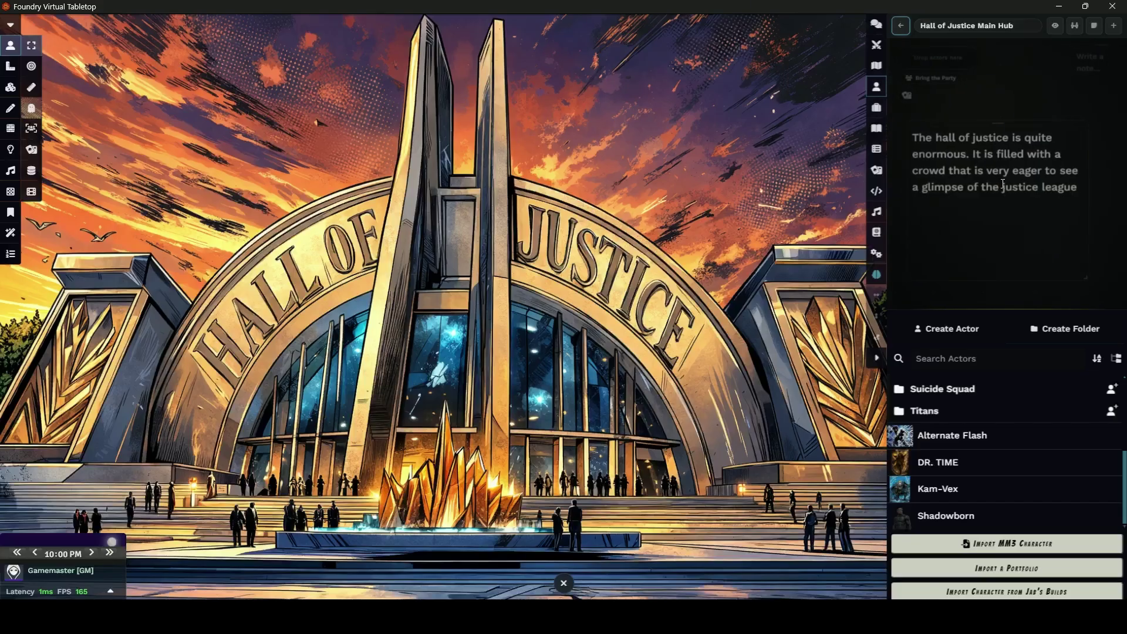
left_click(901, 26)
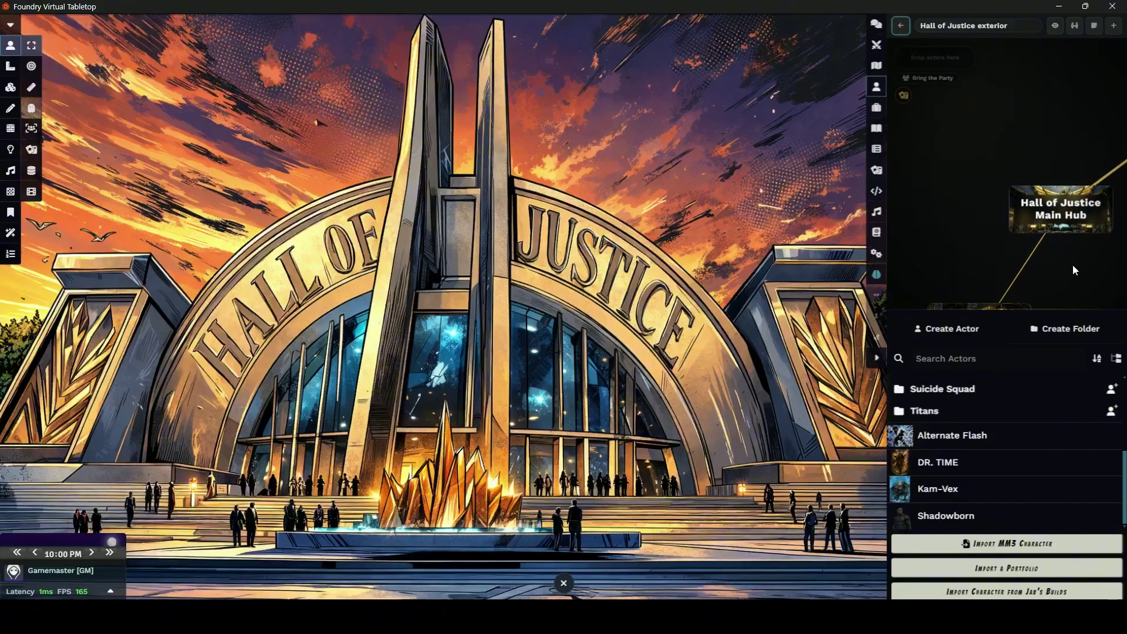
scroll(1073, 266, "down", 2)
left_click_drag(1090, 261, 1024, 210)
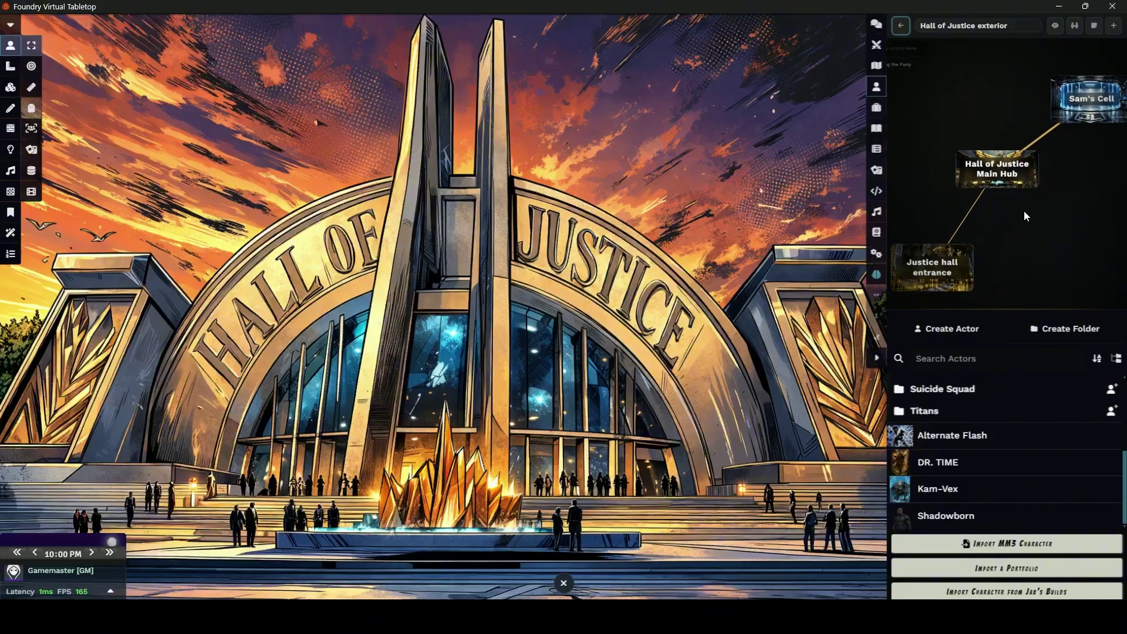
left_click(1006, 179)
left_click_drag(937, 462, 833, 430)
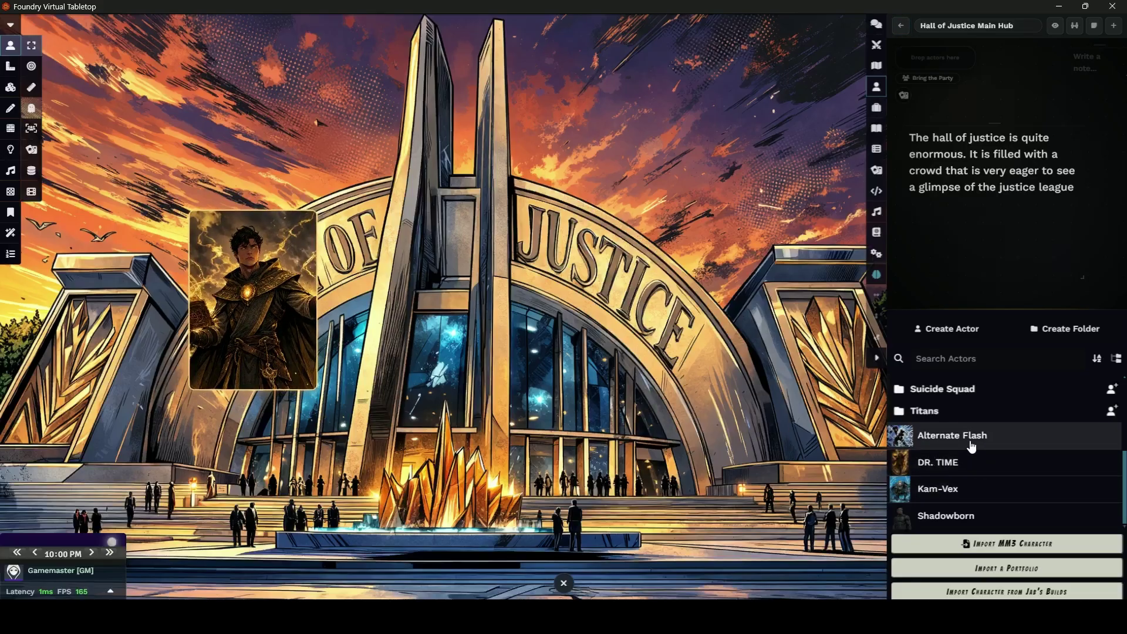
left_click_drag(972, 446, 613, 212)
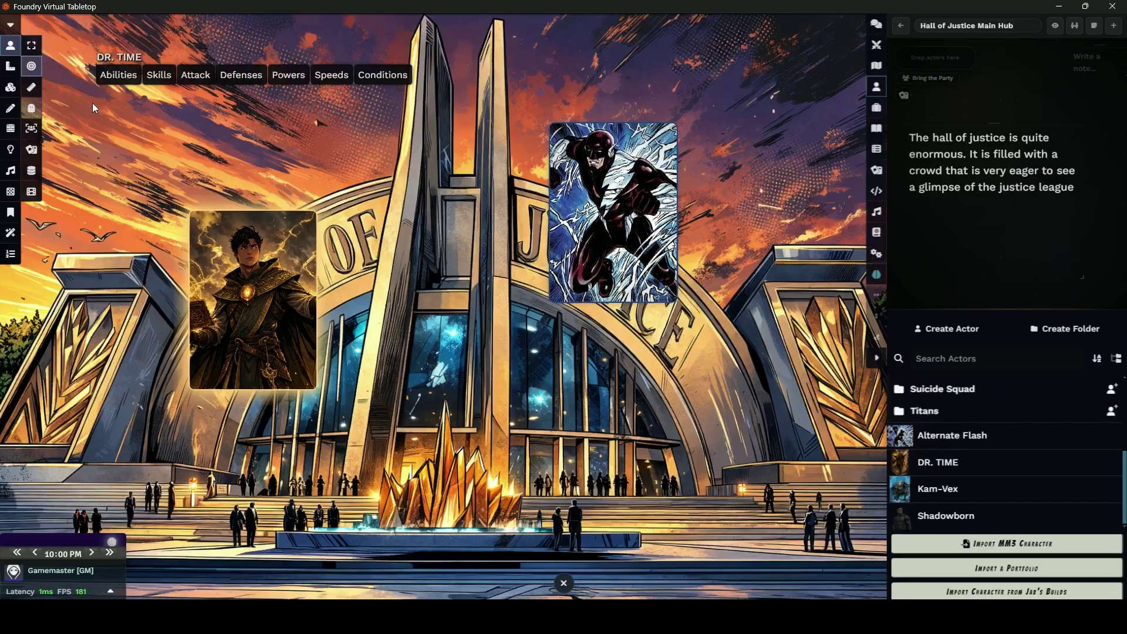
Step: Target Alternate Flash, roll the Mystical Blast attack from DR. TIME's character sheet and show the roll in the chat log
left_click(619, 206)
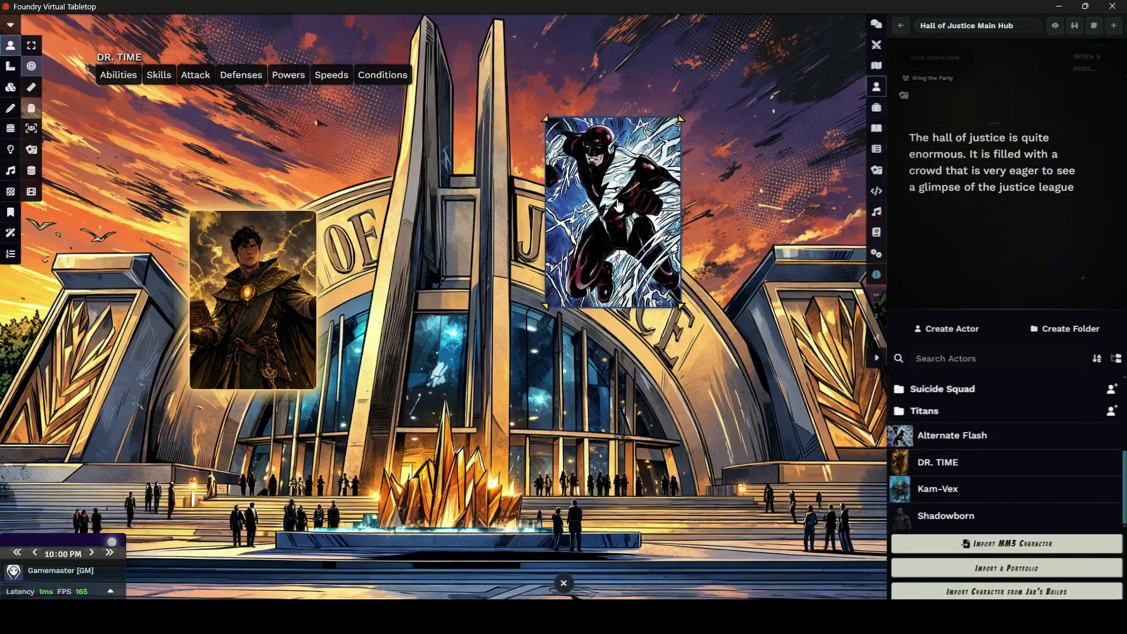
left_click(31, 46)
double_click(245, 321)
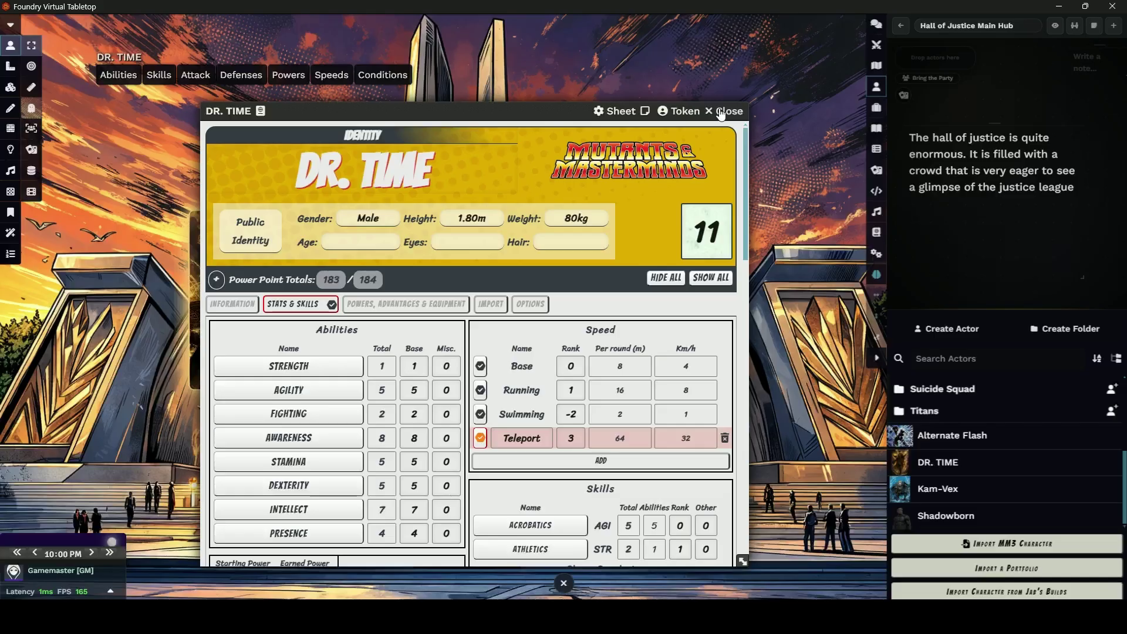
scroll(377, 352, "down", 5)
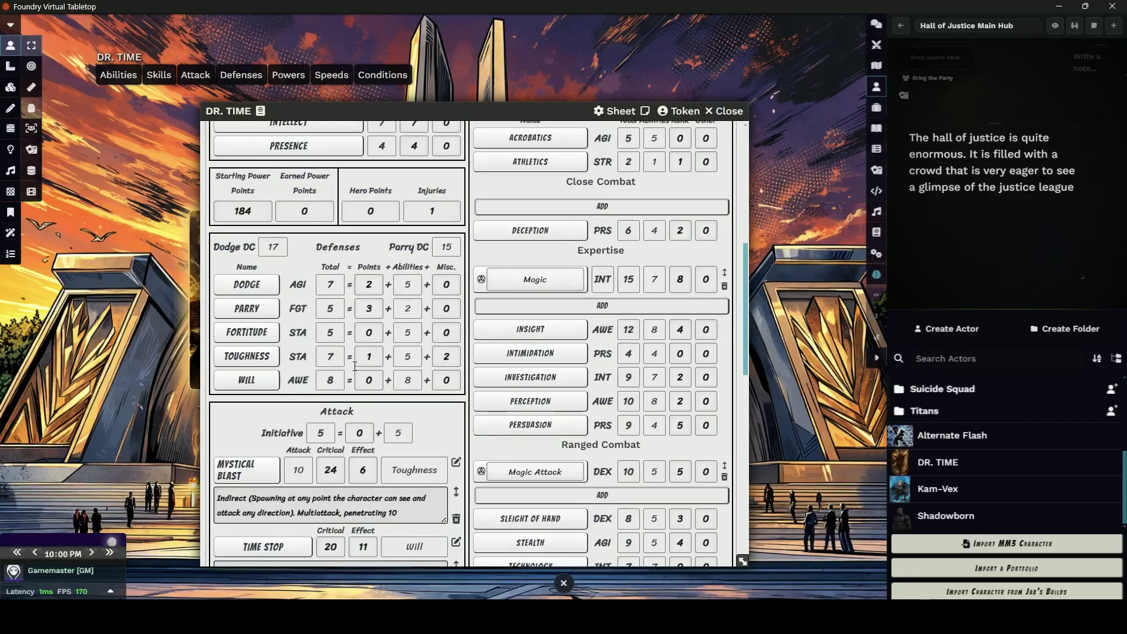
left_click(241, 467)
left_click(729, 111)
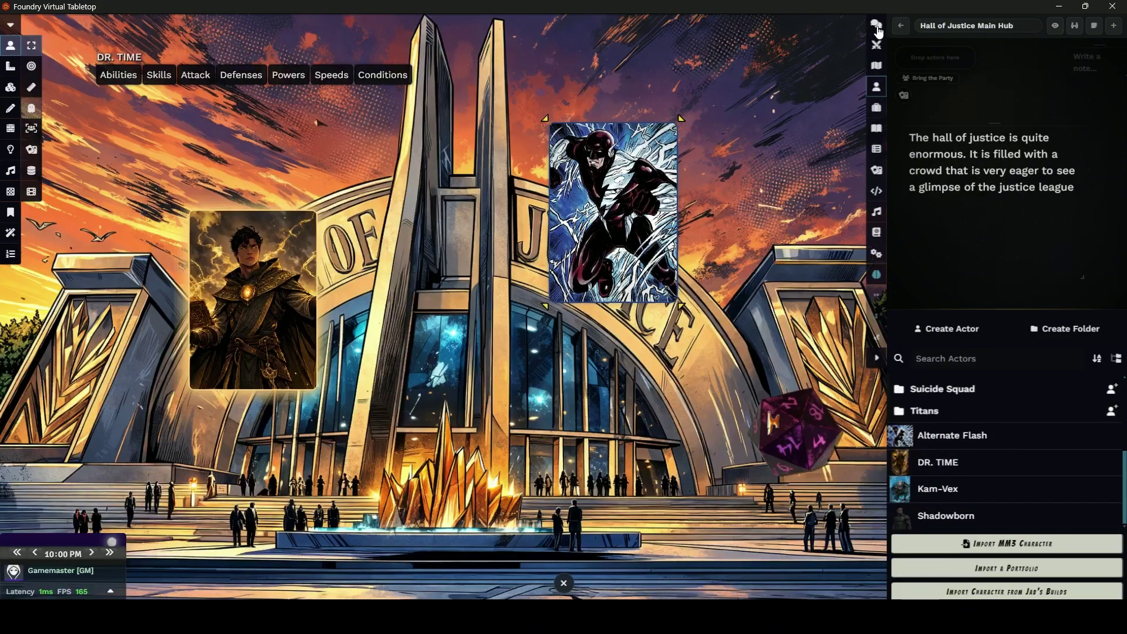
left_click(876, 24)
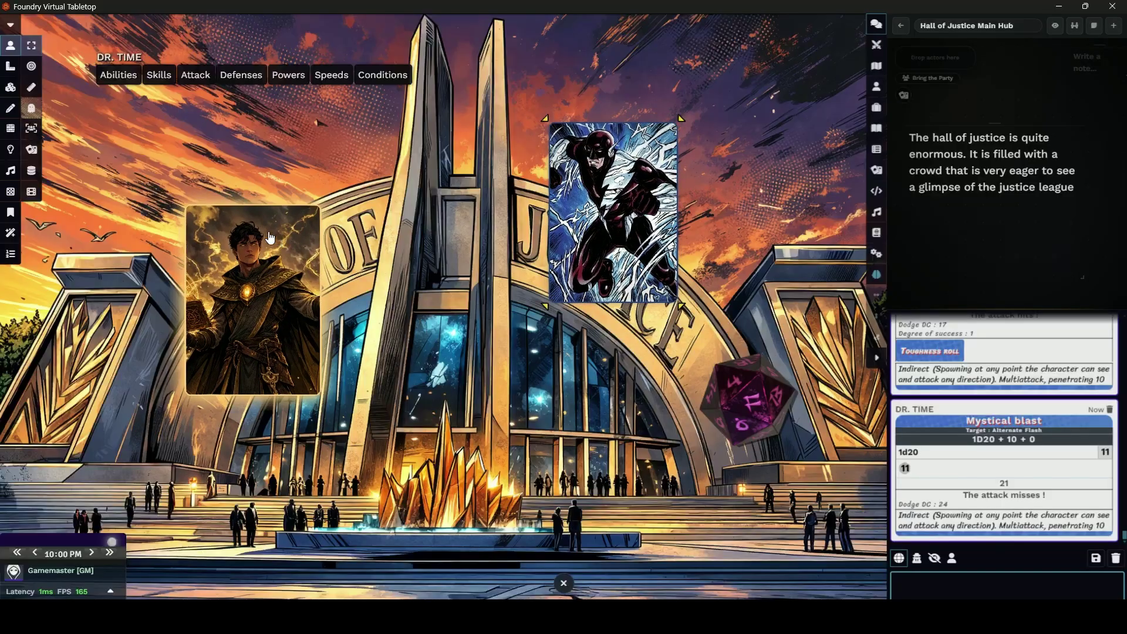
Step: Try the Rain, Hail and Snow weather particle effects on the scene and close the effects manager
left_click(11, 234)
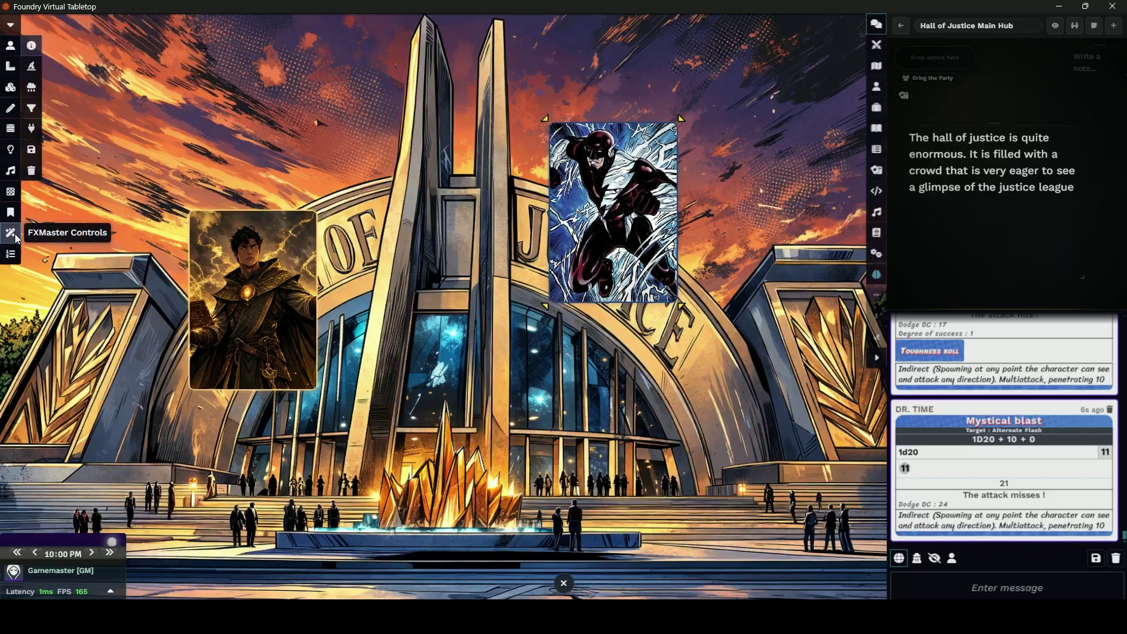
left_click(31, 87)
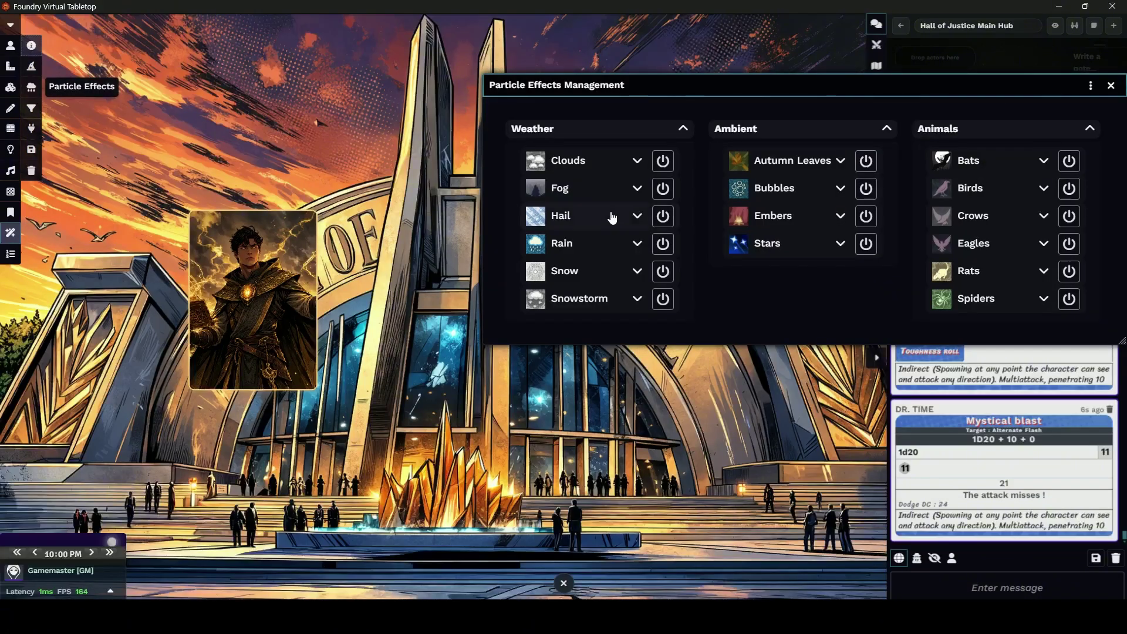
left_click(660, 244)
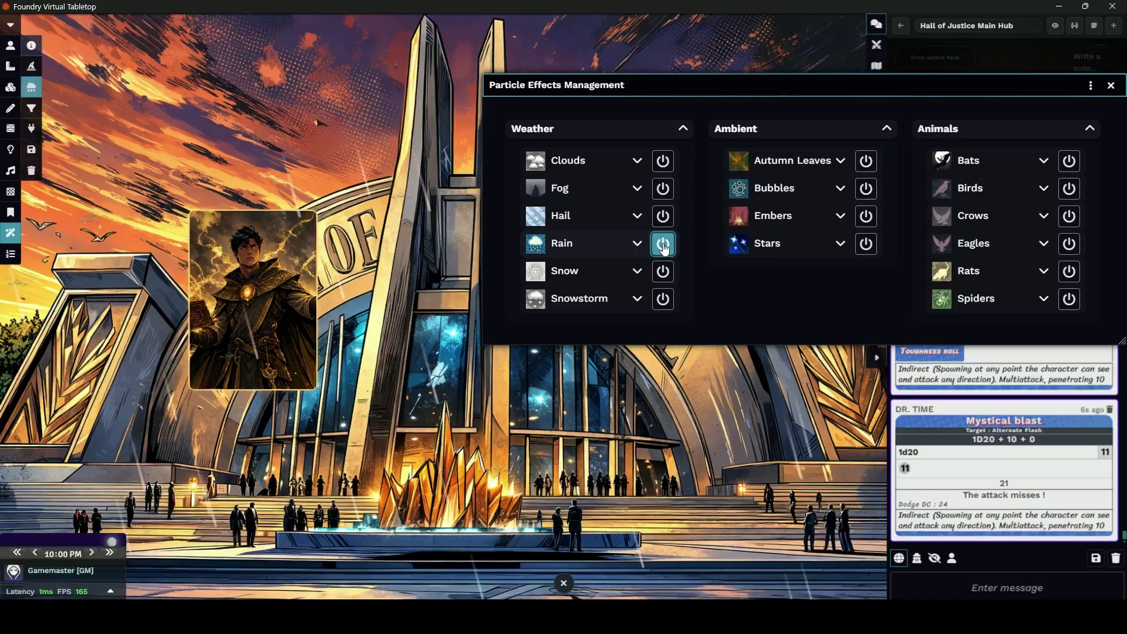
left_click(668, 218)
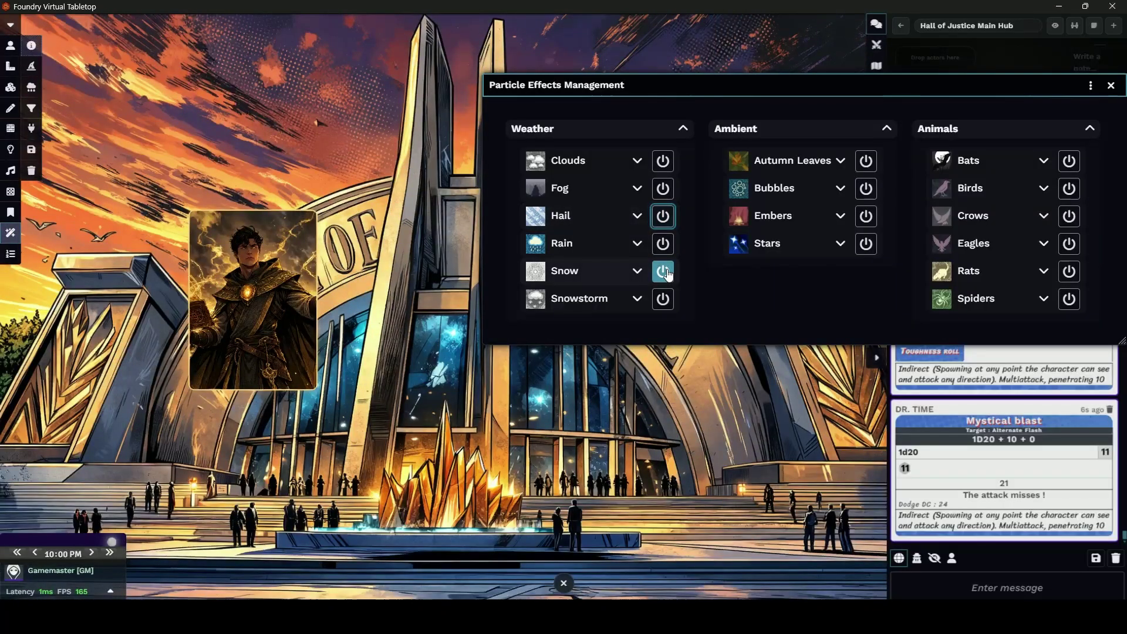
left_click(667, 274)
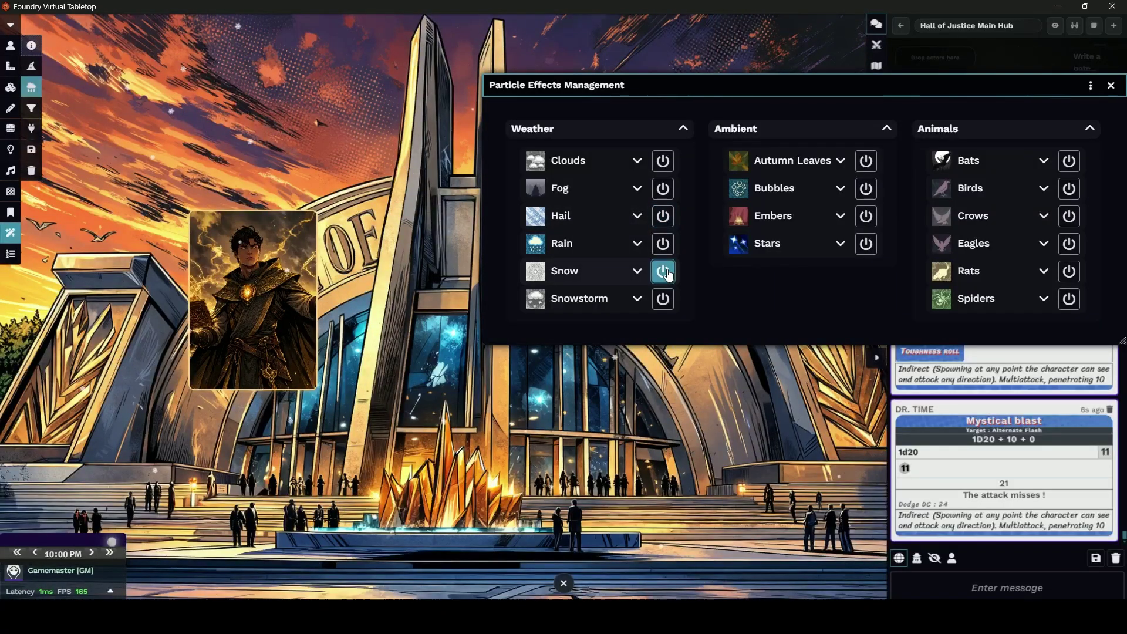
left_click(1111, 87)
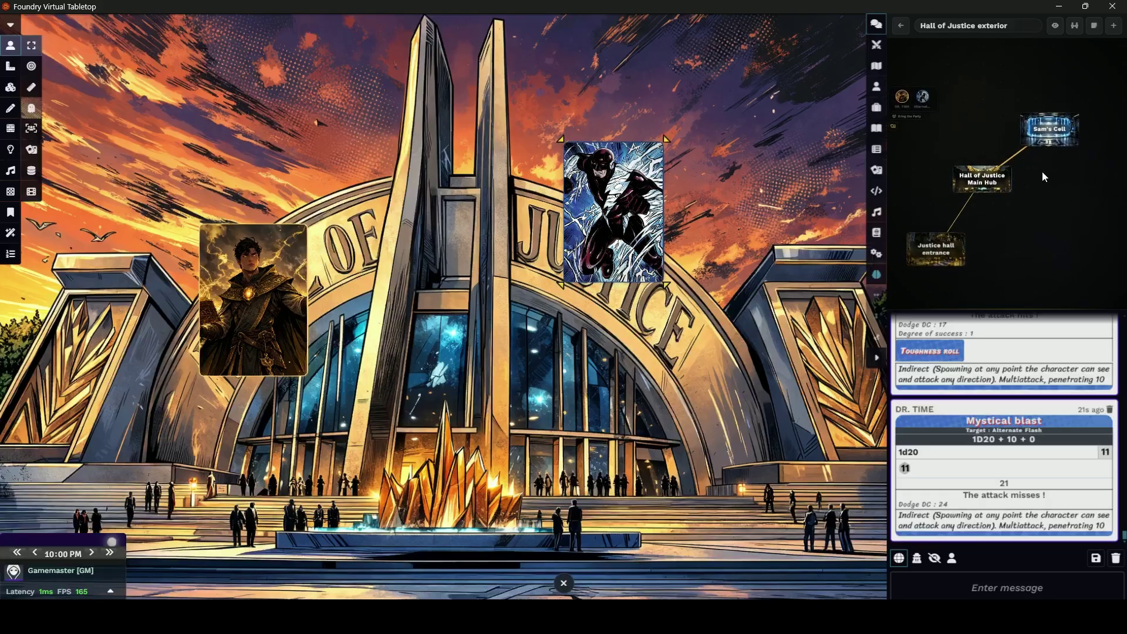
Step: Open the Actors Board beside the actors list and examine Shadowborn's notes and relationships with the other actors
left_click(1073, 30)
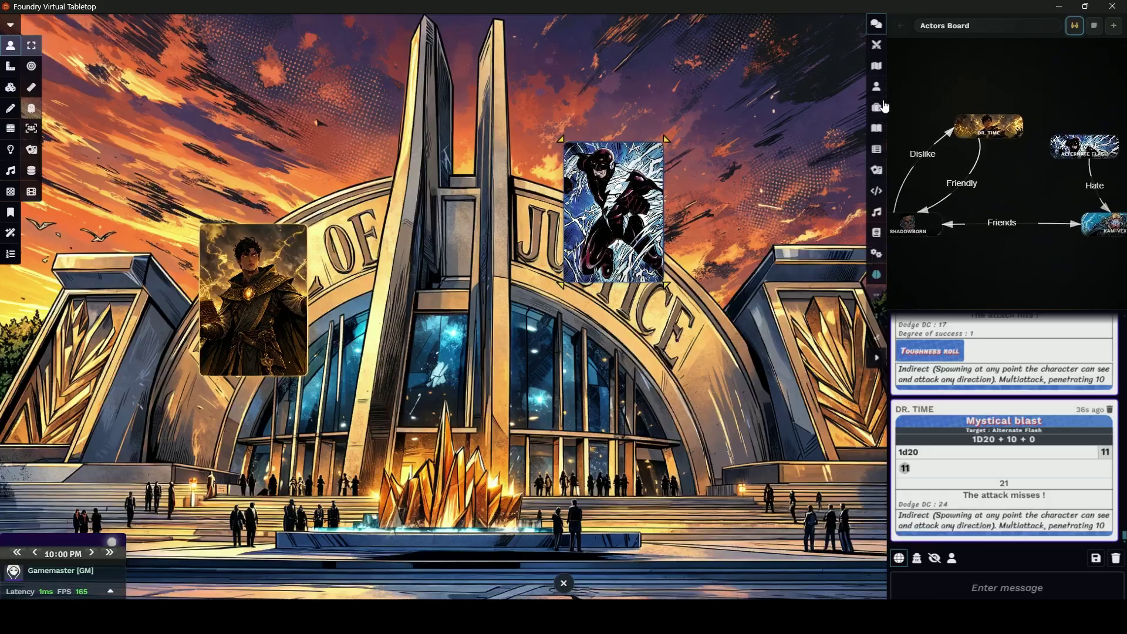
left_click(876, 86)
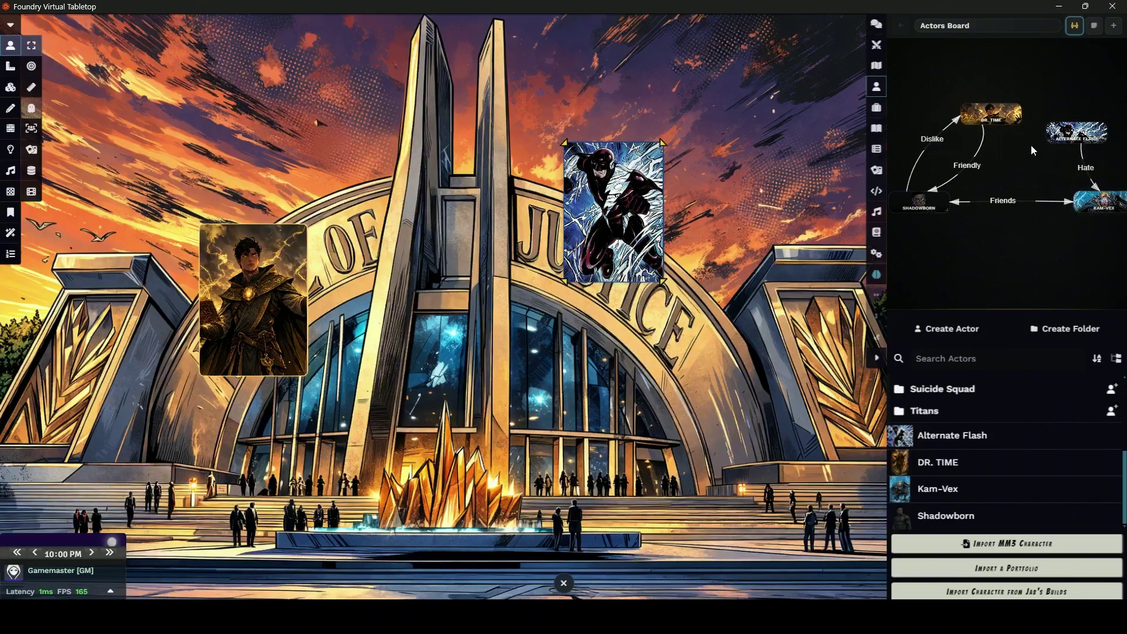
left_click(920, 203)
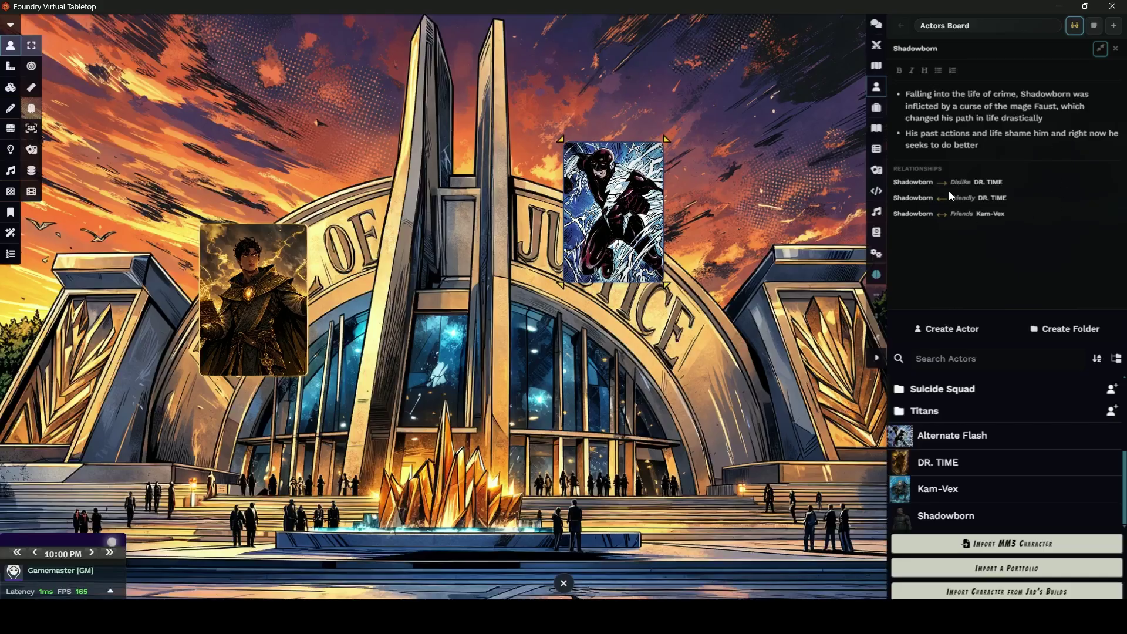
left_click(1100, 48)
scroll(1022, 230, "up", 3)
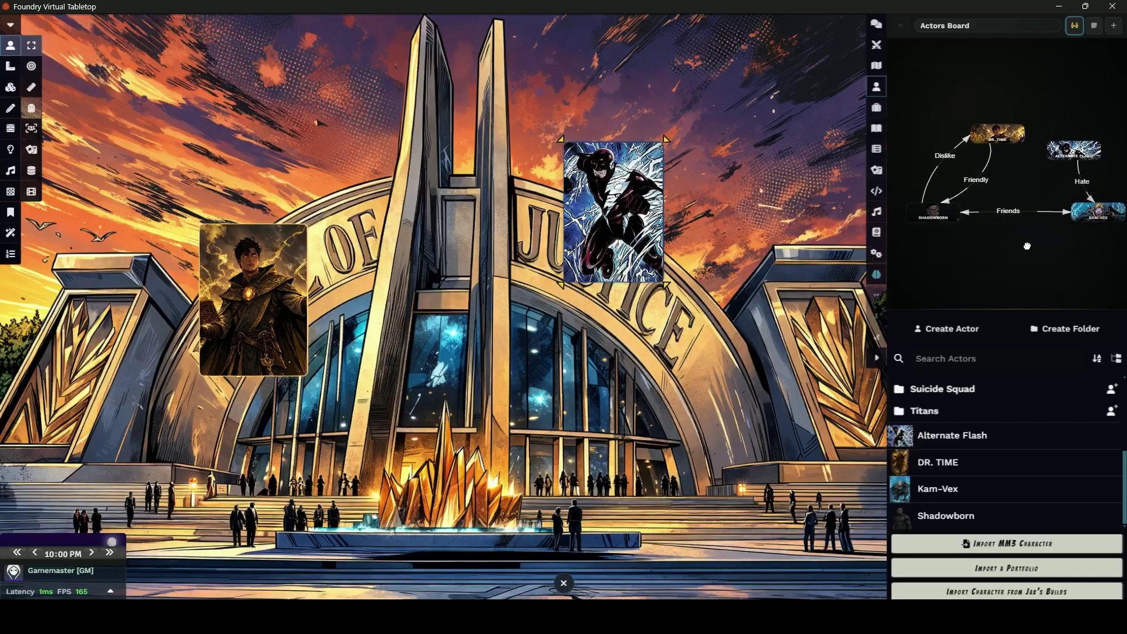
left_click_drag(1002, 246, 1057, 259)
scroll(1000, 185, "down", 1)
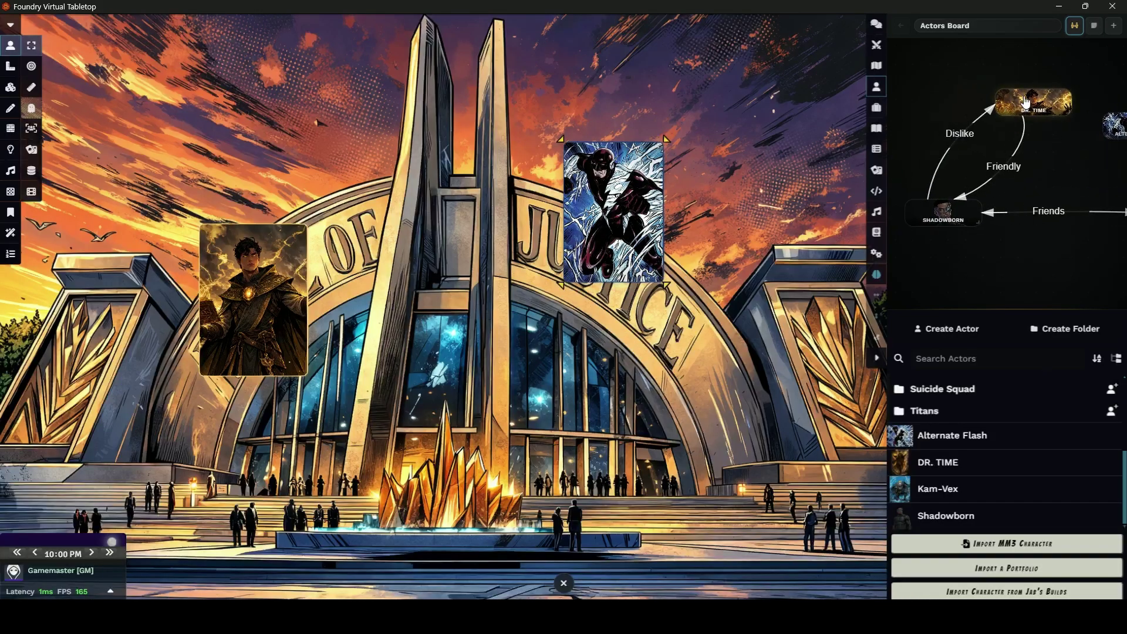
left_click(937, 220)
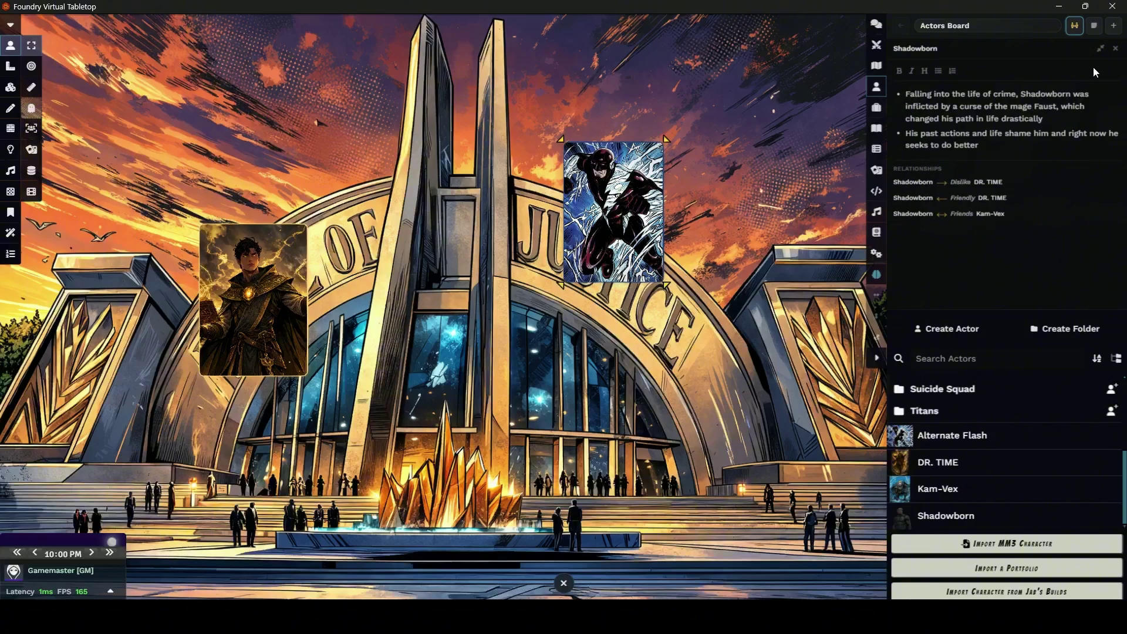
Step: Leave the Actors Board and check DR. TIME's notes and relationships from his portrait card on the scene
left_click(1115, 48)
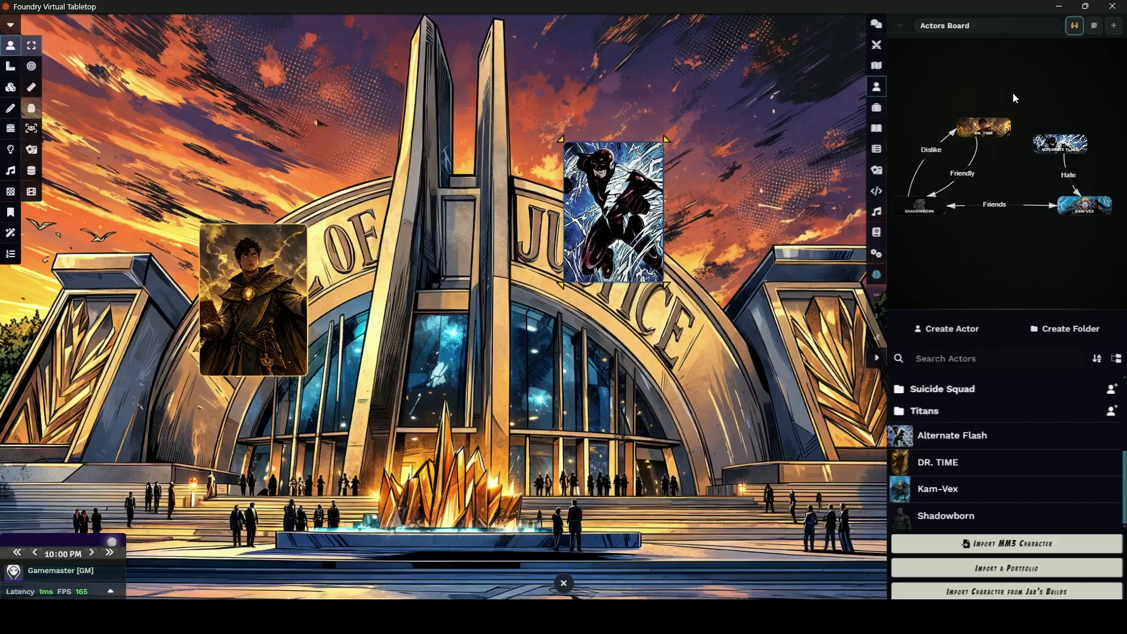
left_click(1075, 27)
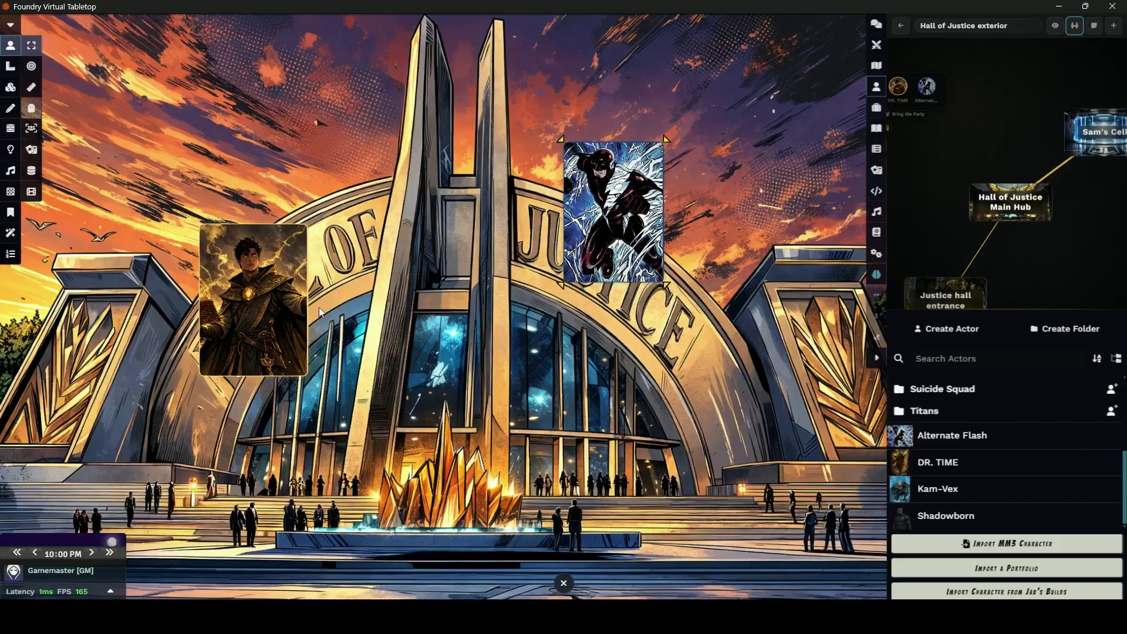
right_click(275, 262)
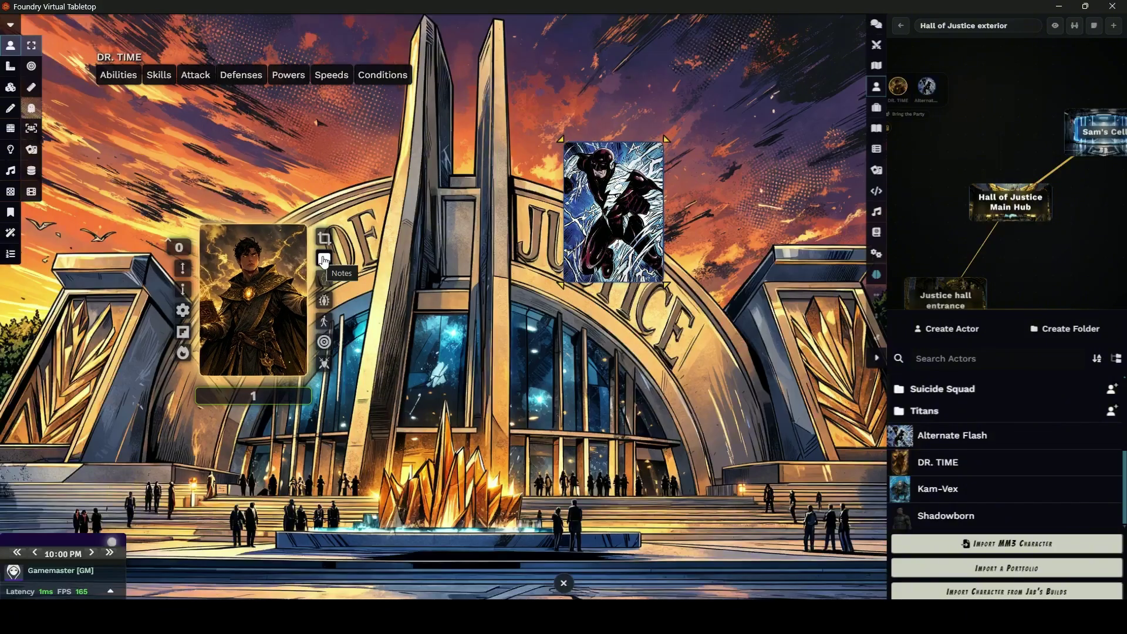
left_click(324, 260)
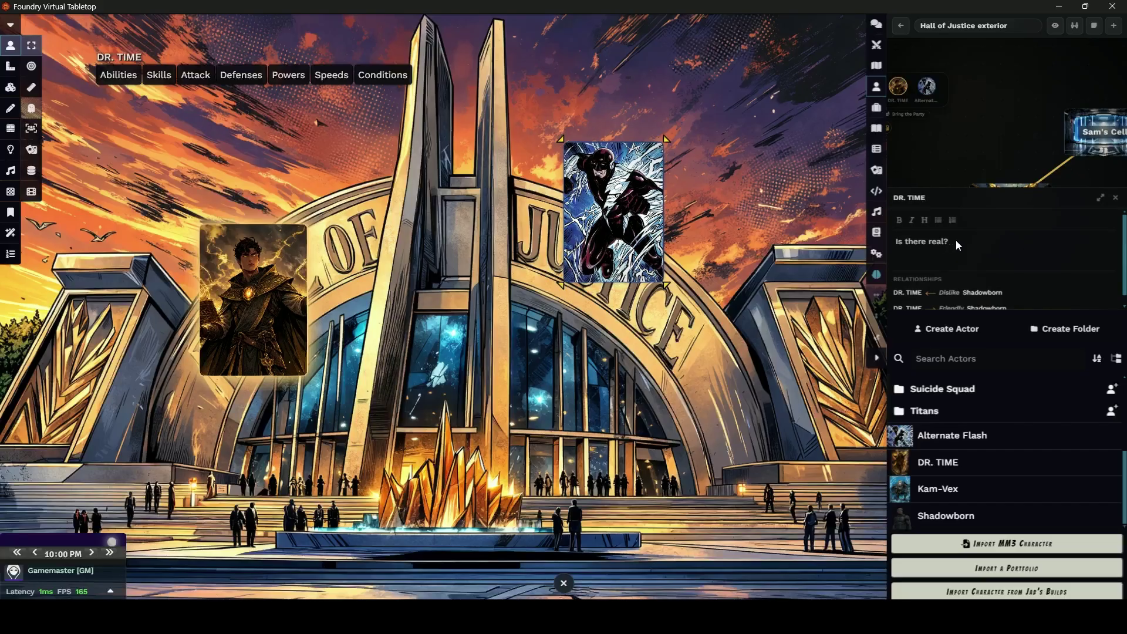
scroll(1016, 294, "down", 1)
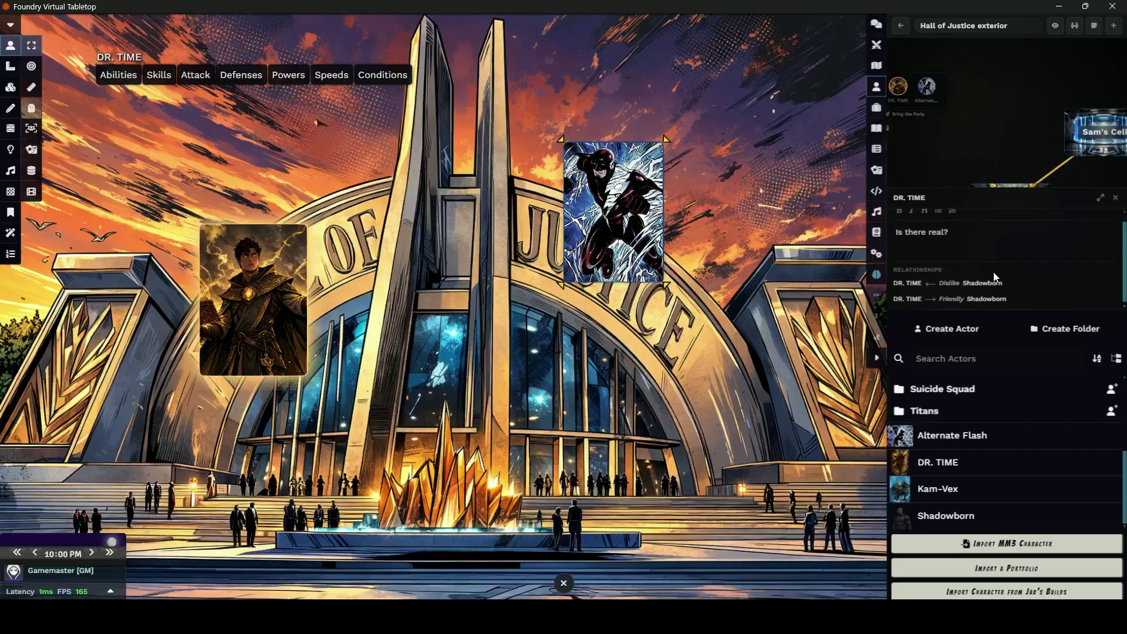
left_click(1113, 199)
Step: Reopen the Actors Board and remove Shadowborn from it
left_click_drag(1032, 256, 991, 225)
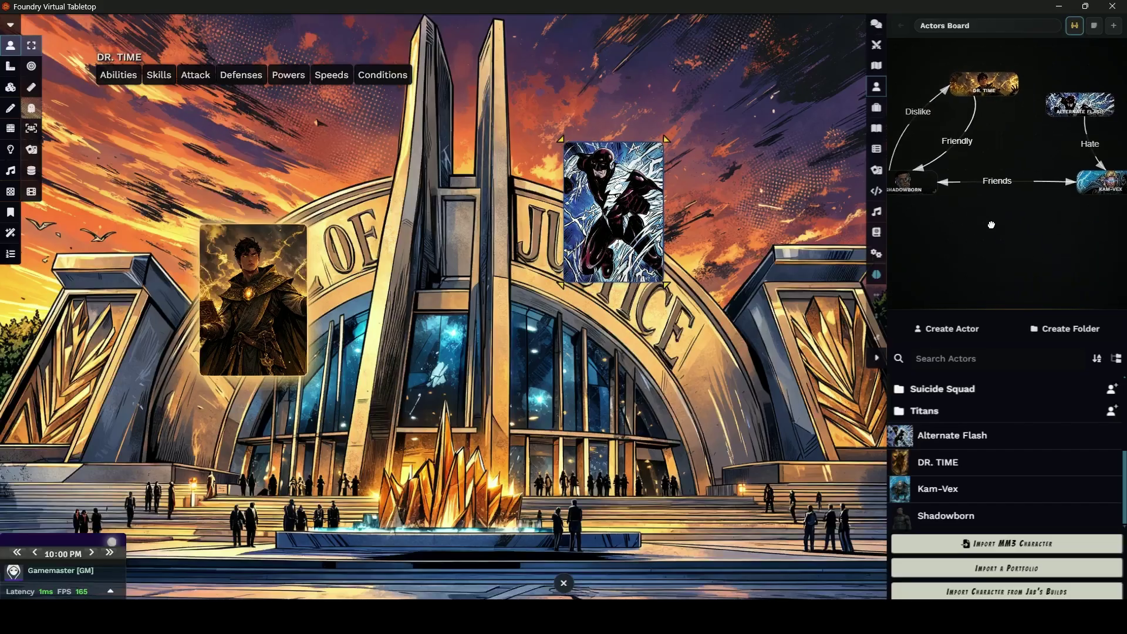
scroll(986, 215, "down", 1)
scroll(1004, 235, "down", 1)
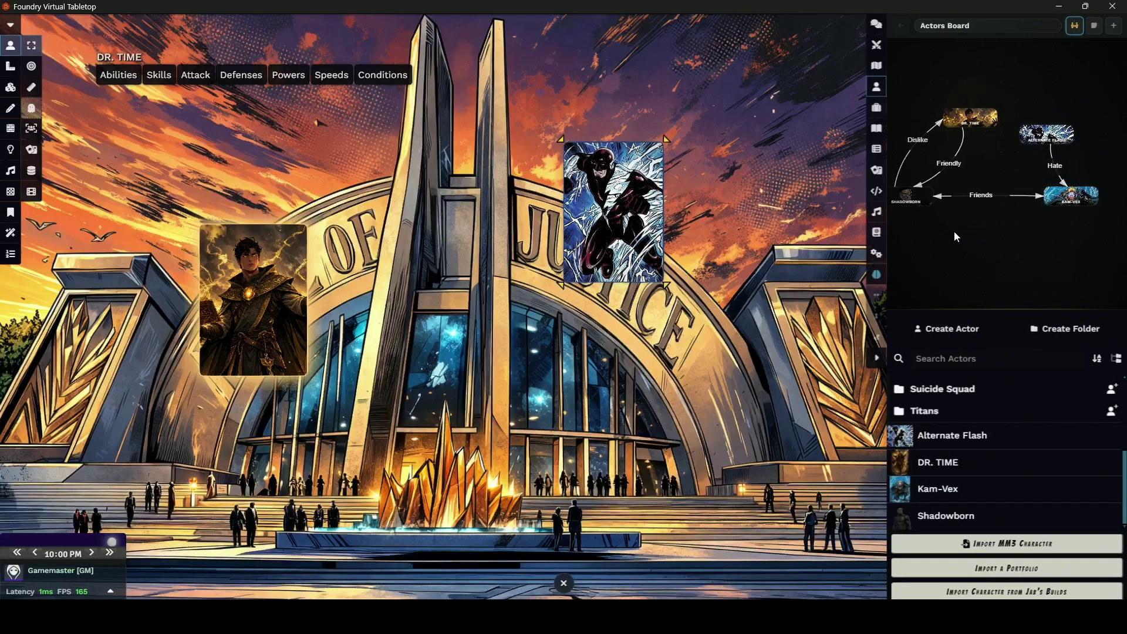
left_click_drag(954, 236, 990, 242)
left_click(941, 202)
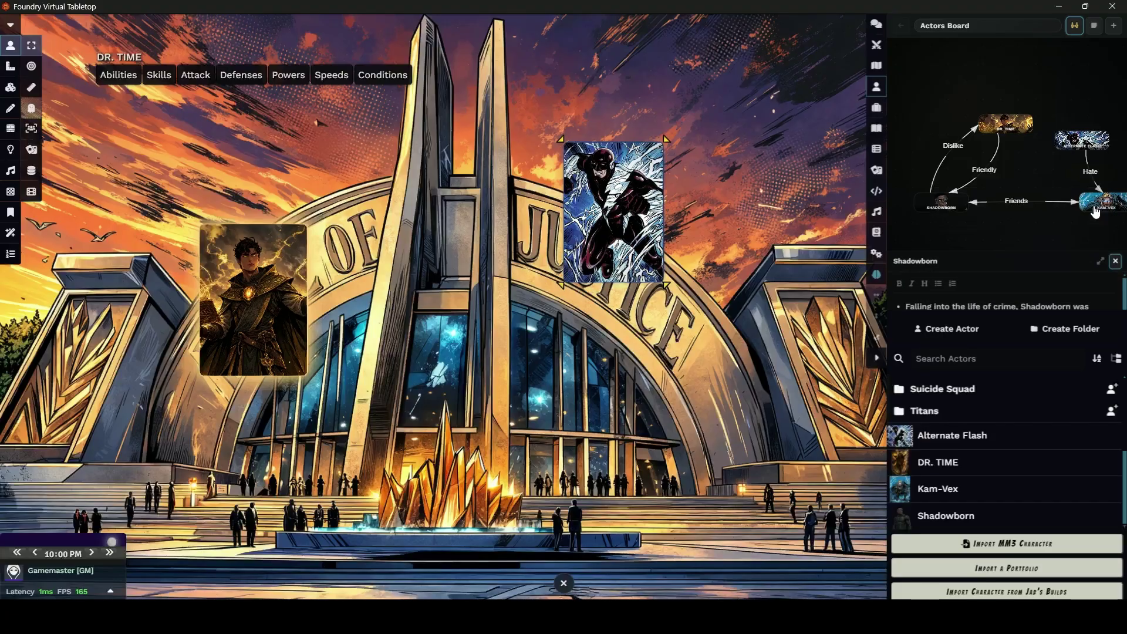
right_click(940, 201)
left_click(979, 247)
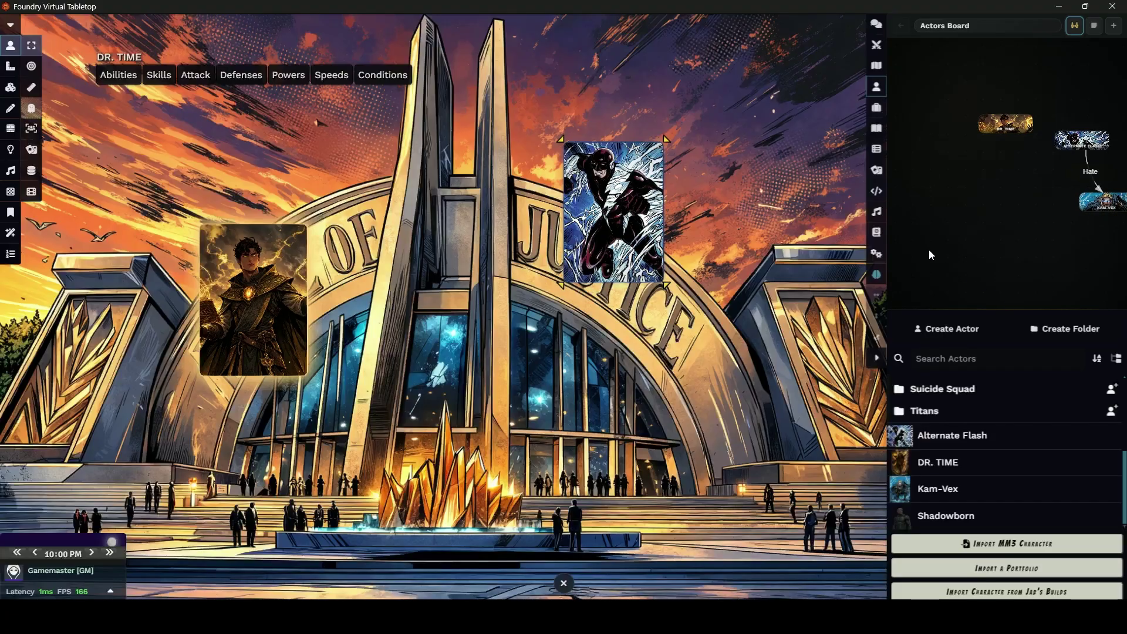
Step: Place Shadowborn on the scene as a portrait card and read its notes in the expanded view
left_click(956, 517)
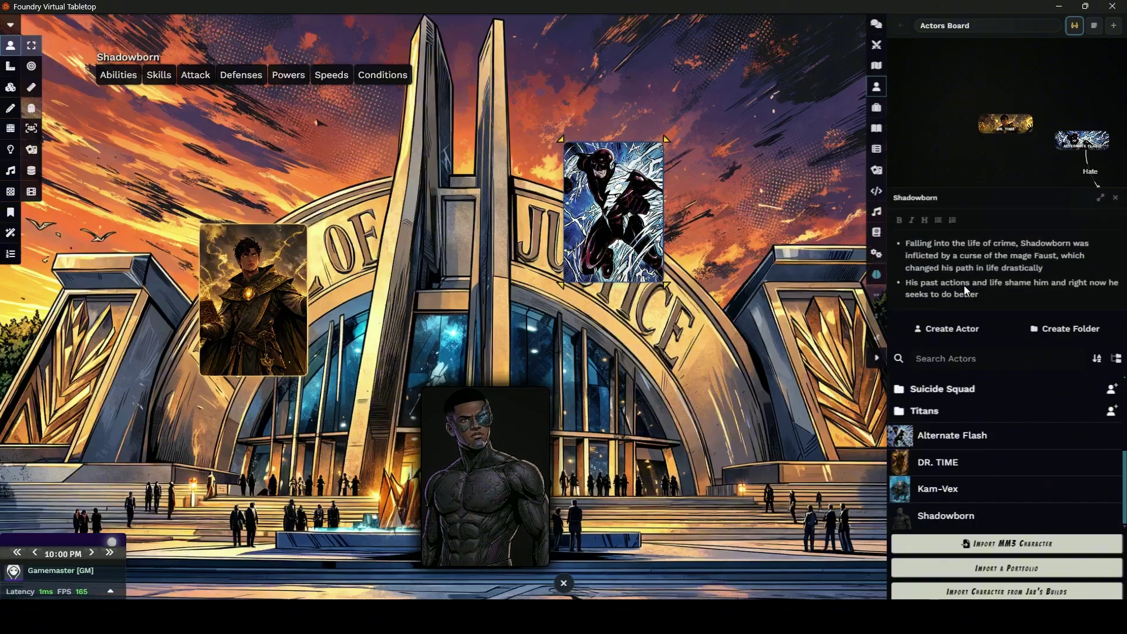
left_click(1100, 197)
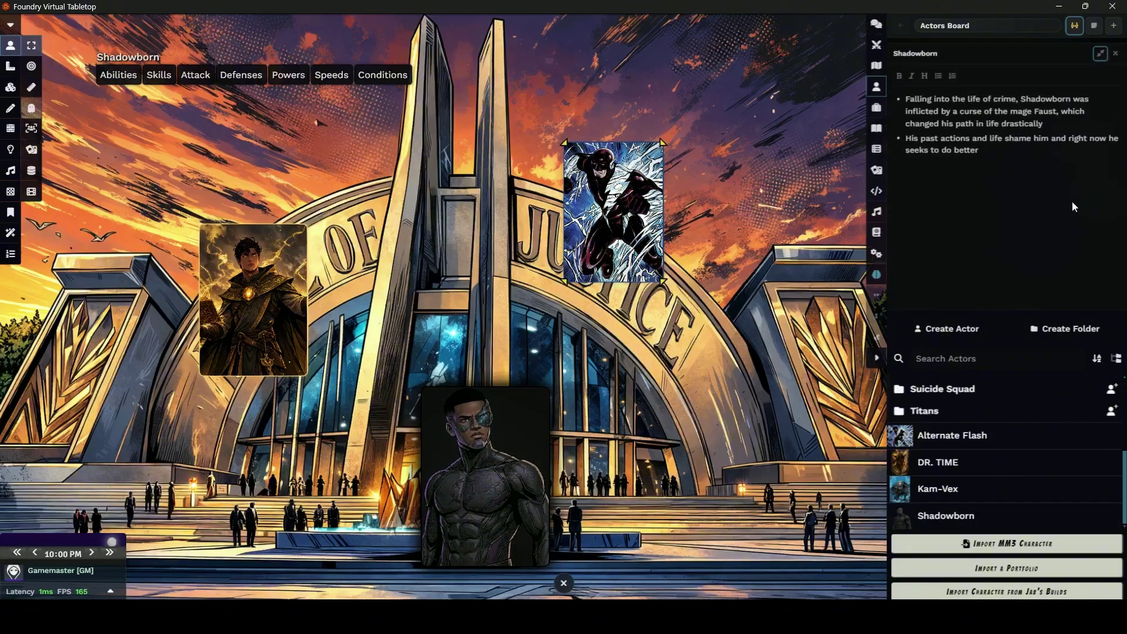
left_click(1114, 49)
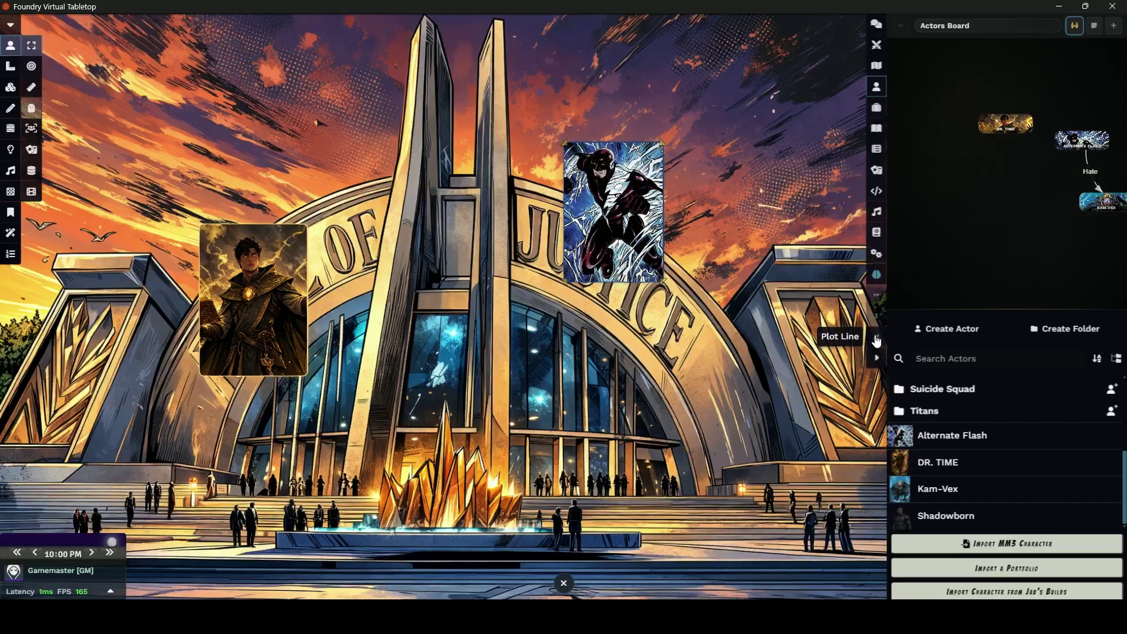
Step: Look through the story beats in the Plot Line and turn on its overlay on the scene
left_click(876, 340)
scroll(834, 273, "down", 2)
left_click_drag(846, 277, 775, 192)
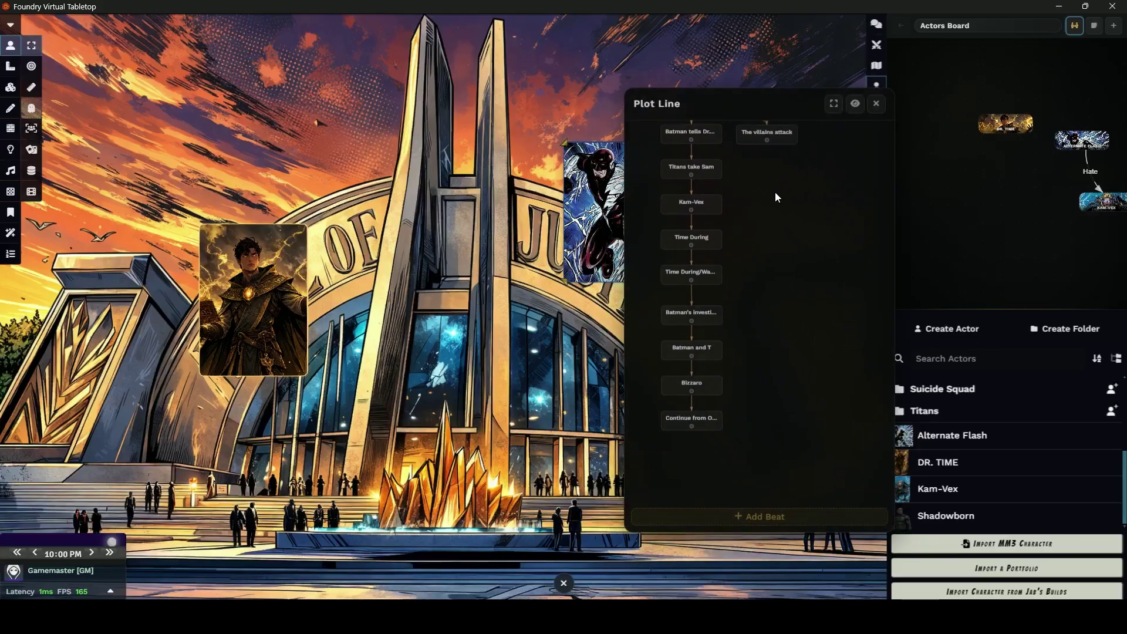
left_click_drag(777, 264, 783, 303)
left_click_drag(792, 255, 795, 301)
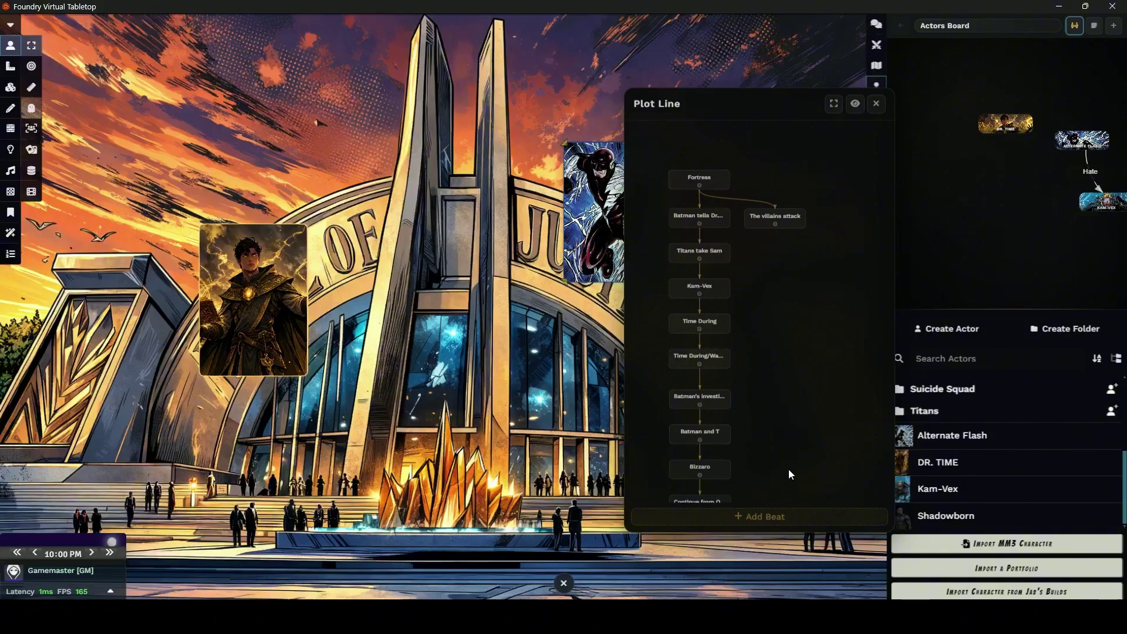
left_click_drag(788, 469, 837, 181)
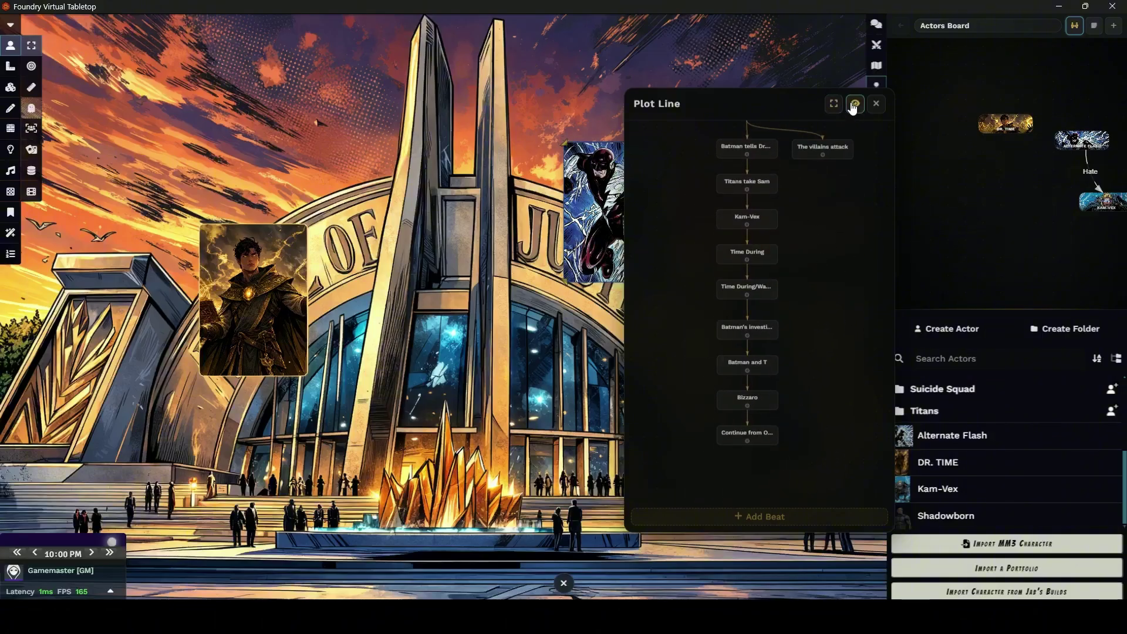
left_click(855, 109)
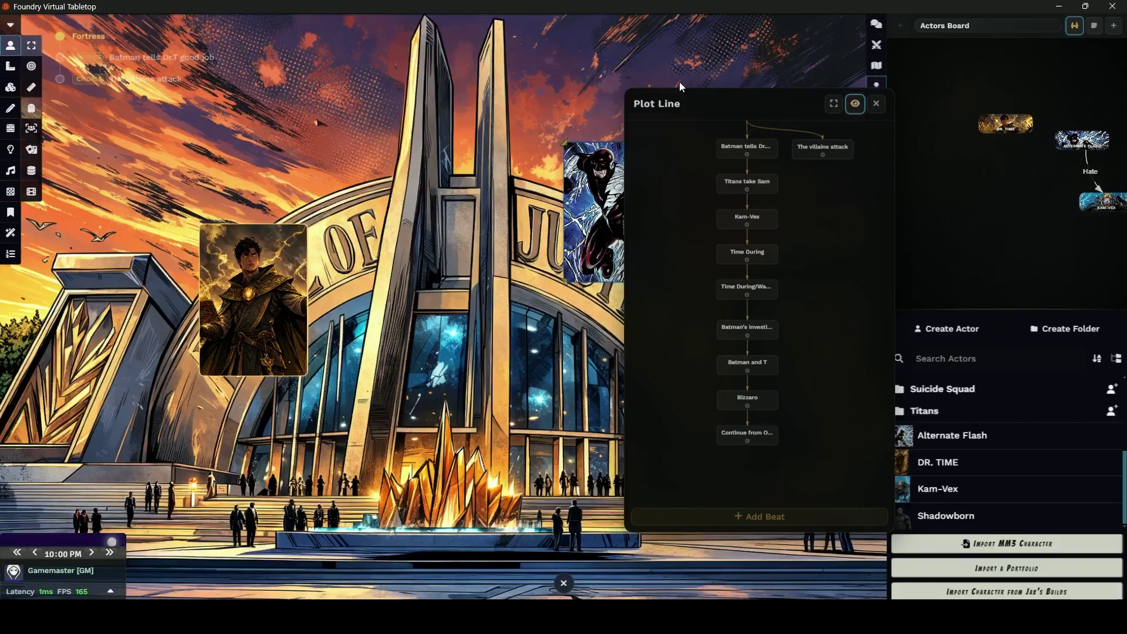
left_click(876, 104)
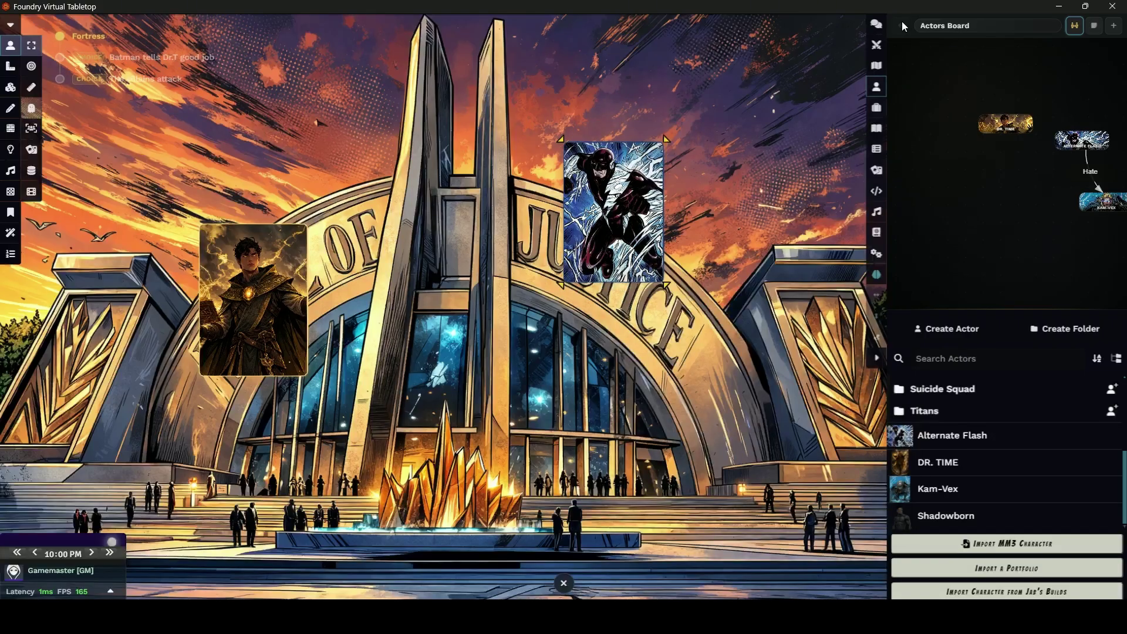
Step: Switch to the spaceship exterior location on the Root map and expand the Fortress beat in the scene overlay
left_click(1077, 27)
left_click_drag(1094, 169, 1004, 148)
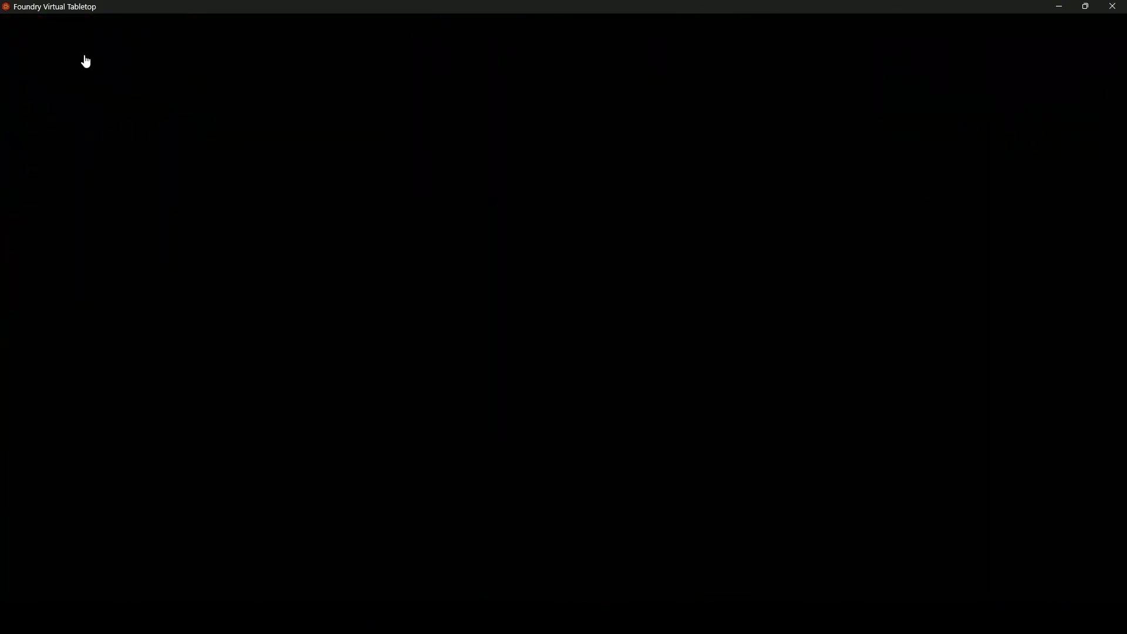
left_click(86, 39)
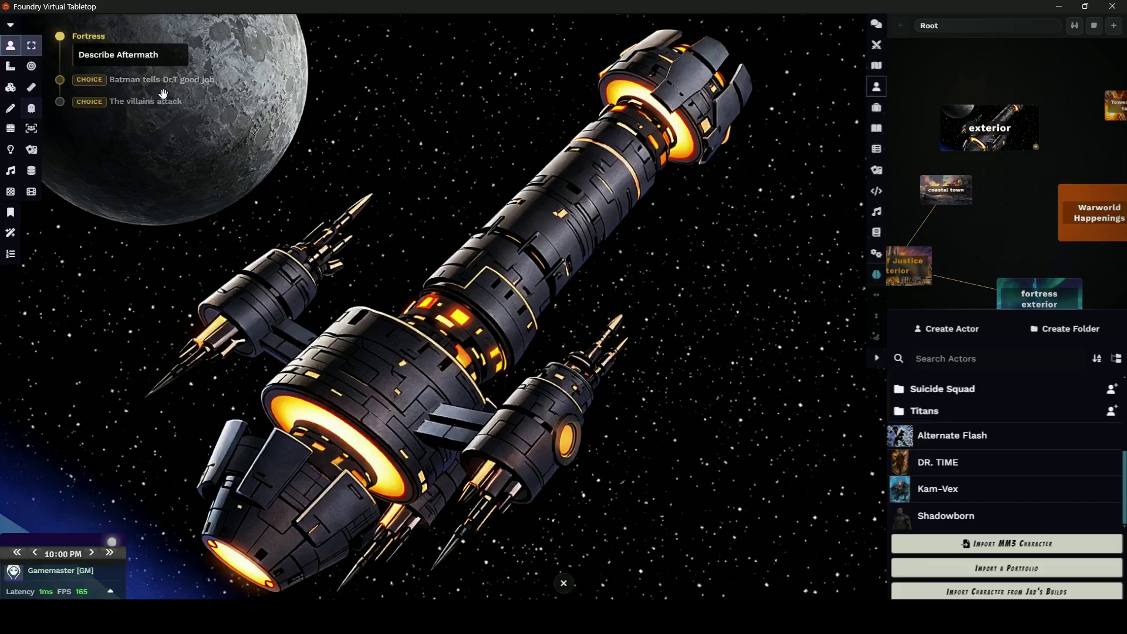
Step: Make "The villains attack" the current beat and write "The evil justice league attacks" as its description in the Plot Line
left_click(877, 338)
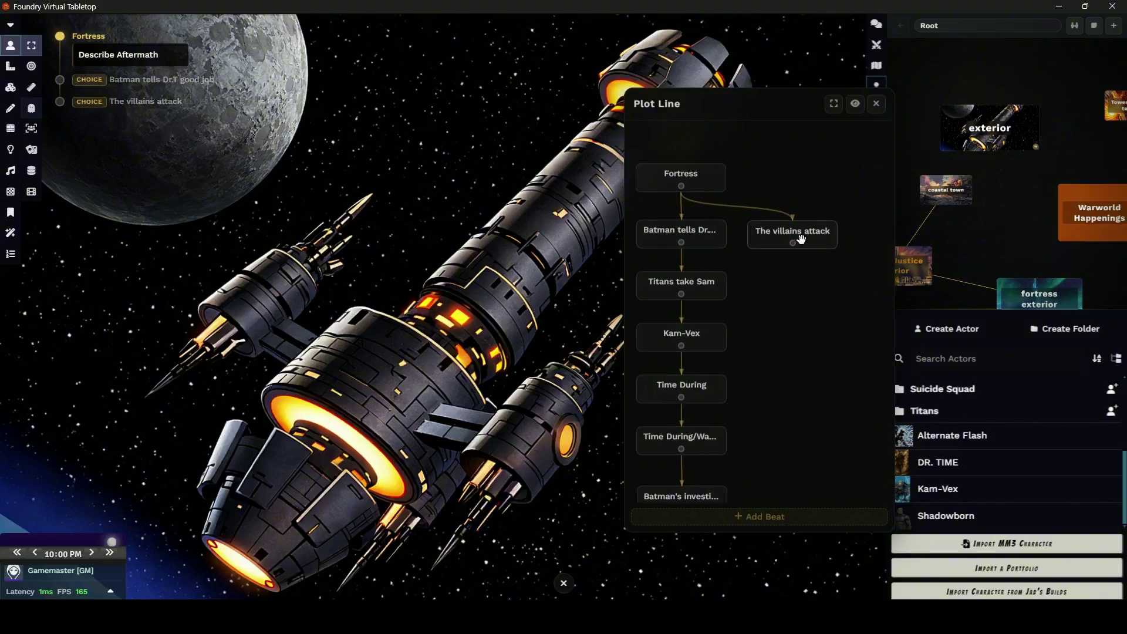
left_click(60, 102)
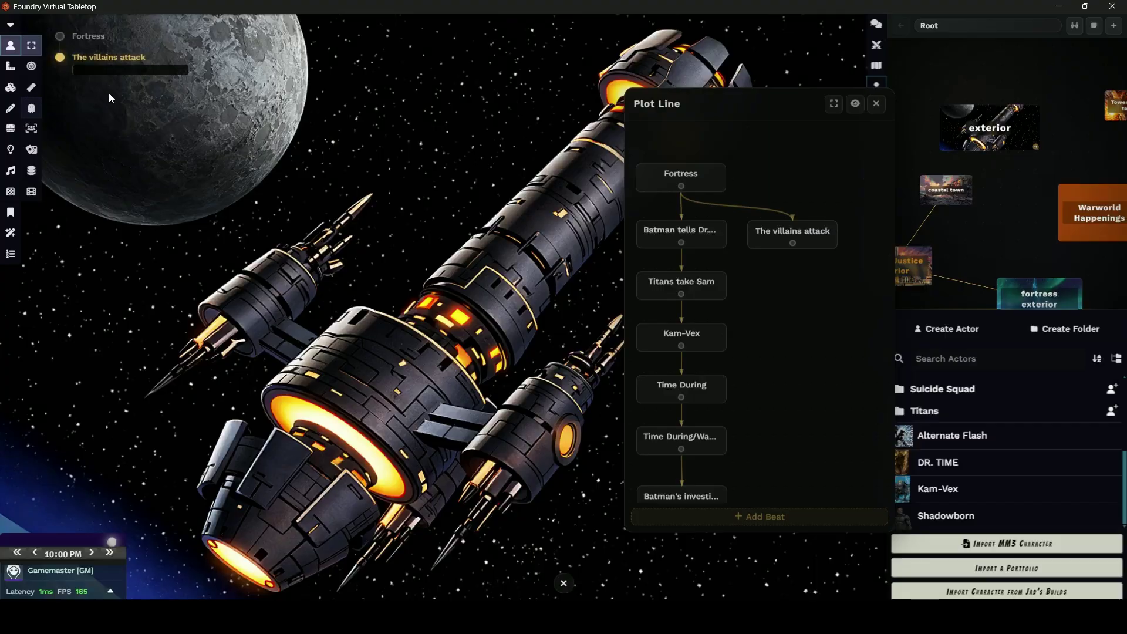
left_click(774, 237)
left_click(697, 488)
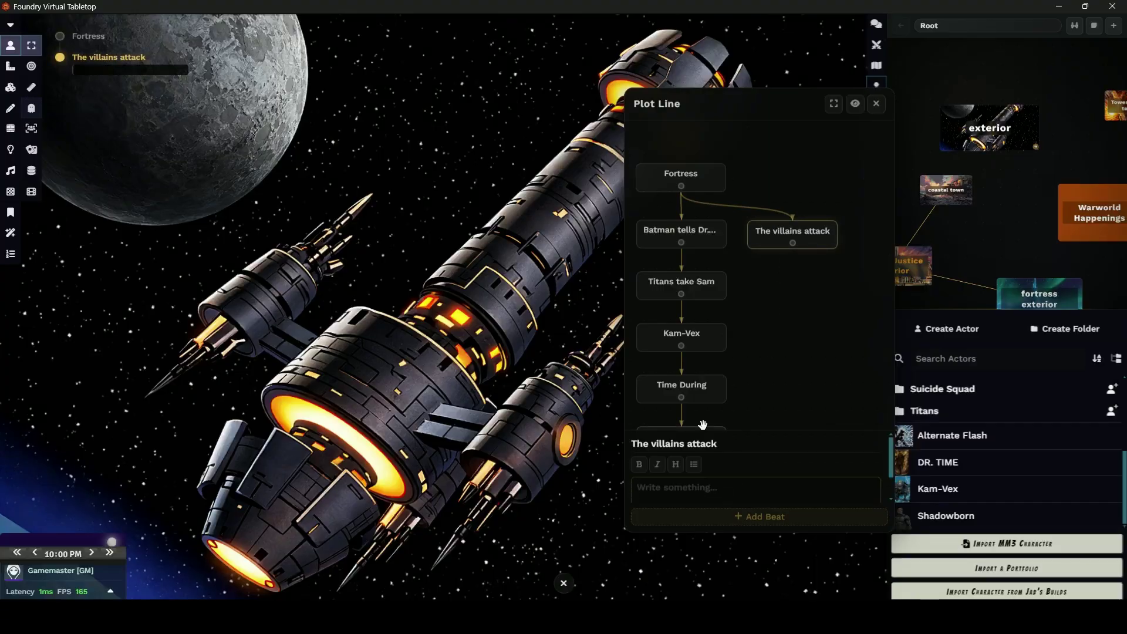
type("The evil justice league attacks")
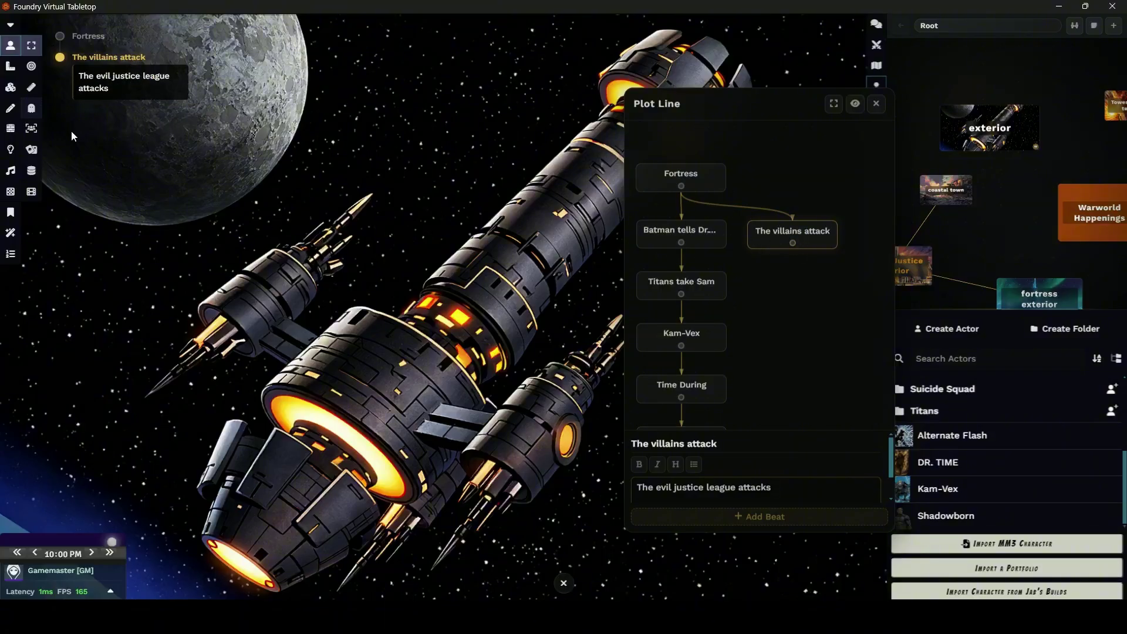
Step: Return to Fortress, follow the "Batman tells Dr.T good job" choice through Titans take Sam to Kam-Vex, and step back one beat
left_click(60, 36)
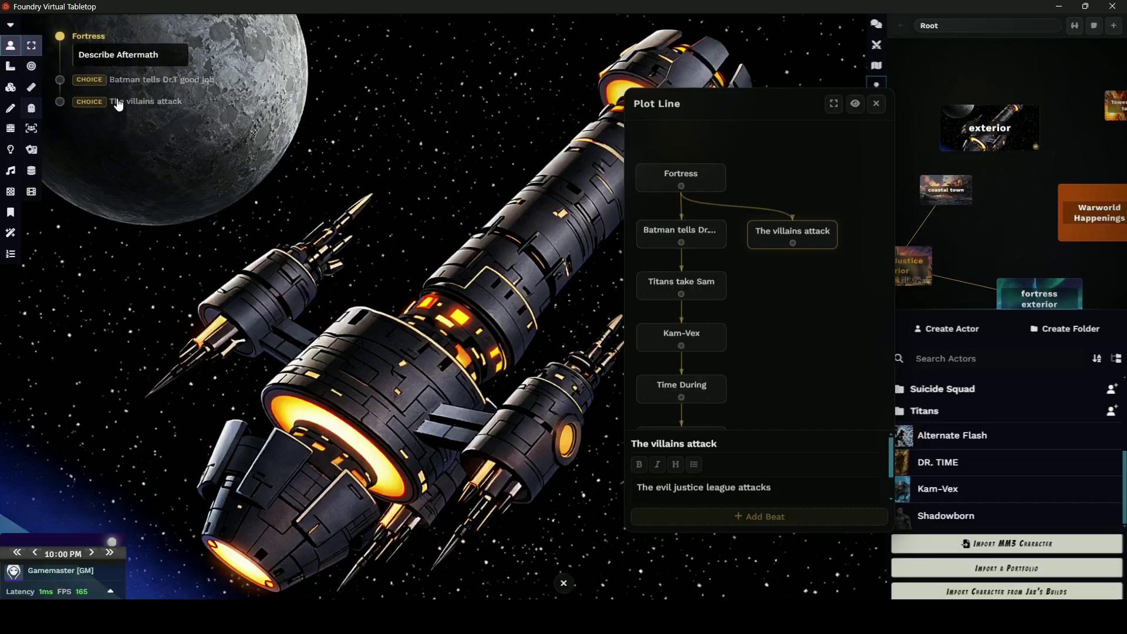
left_click(60, 79)
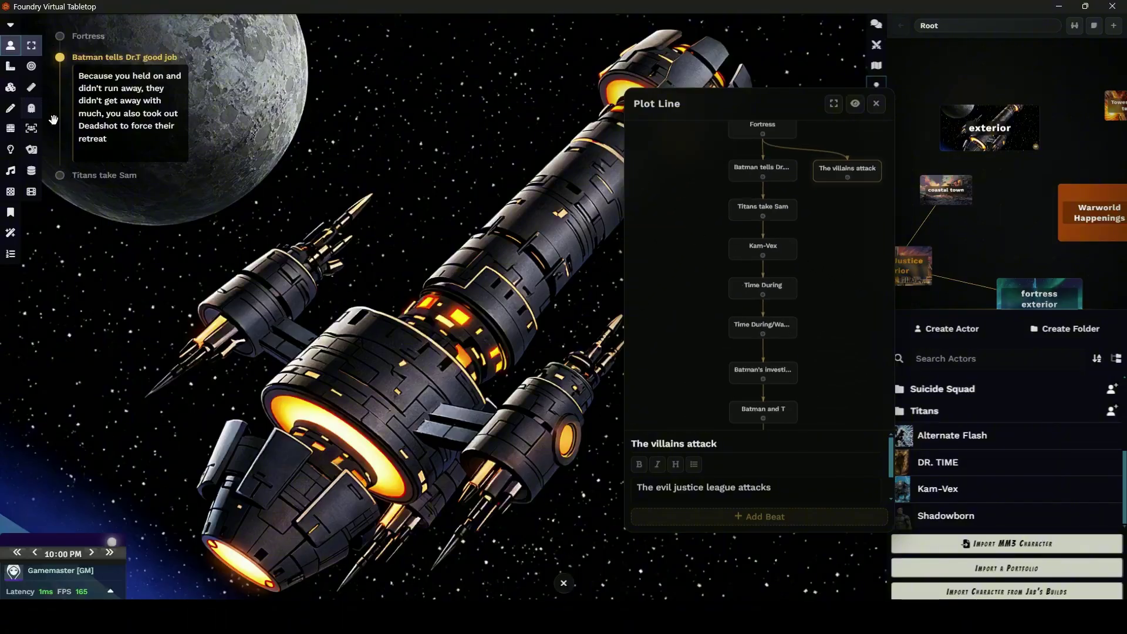
left_click(60, 176)
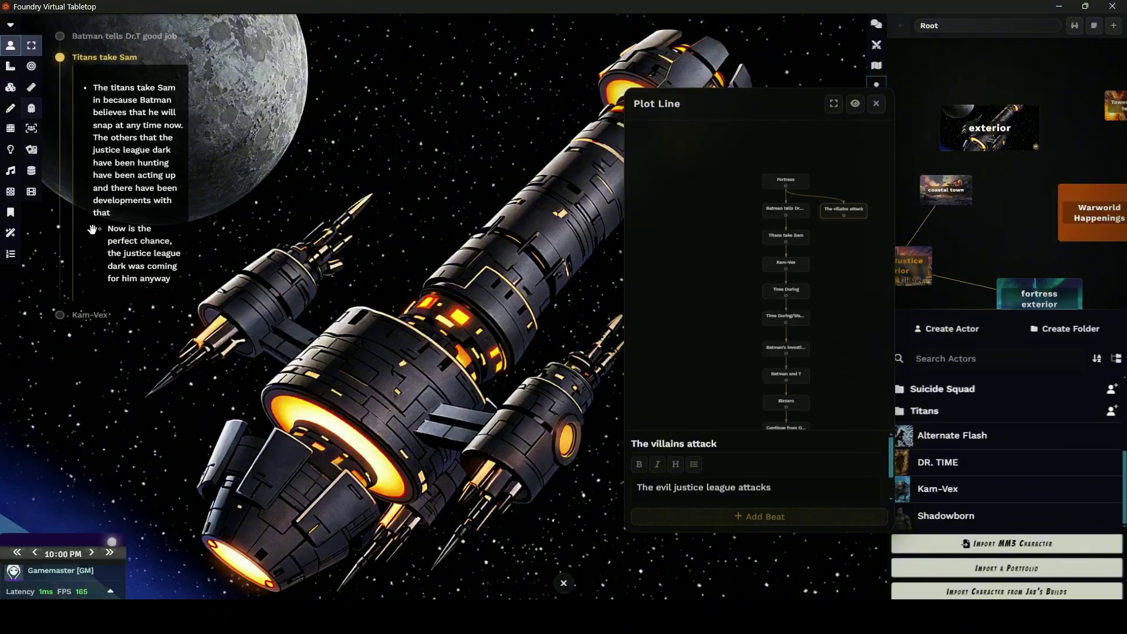
left_click(60, 314)
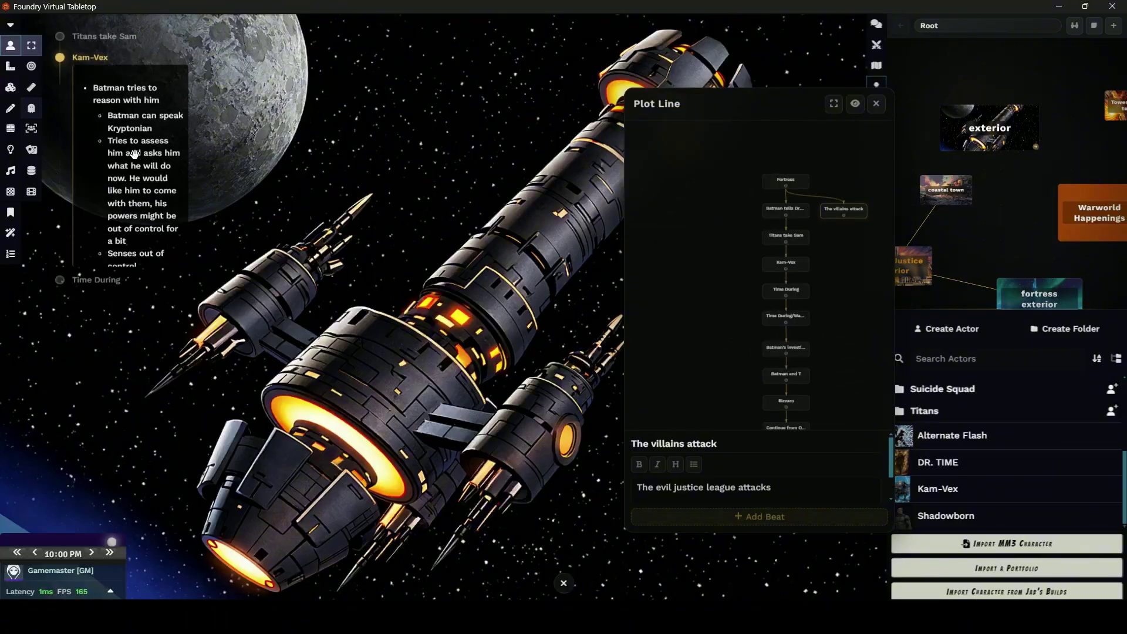
left_click(60, 36)
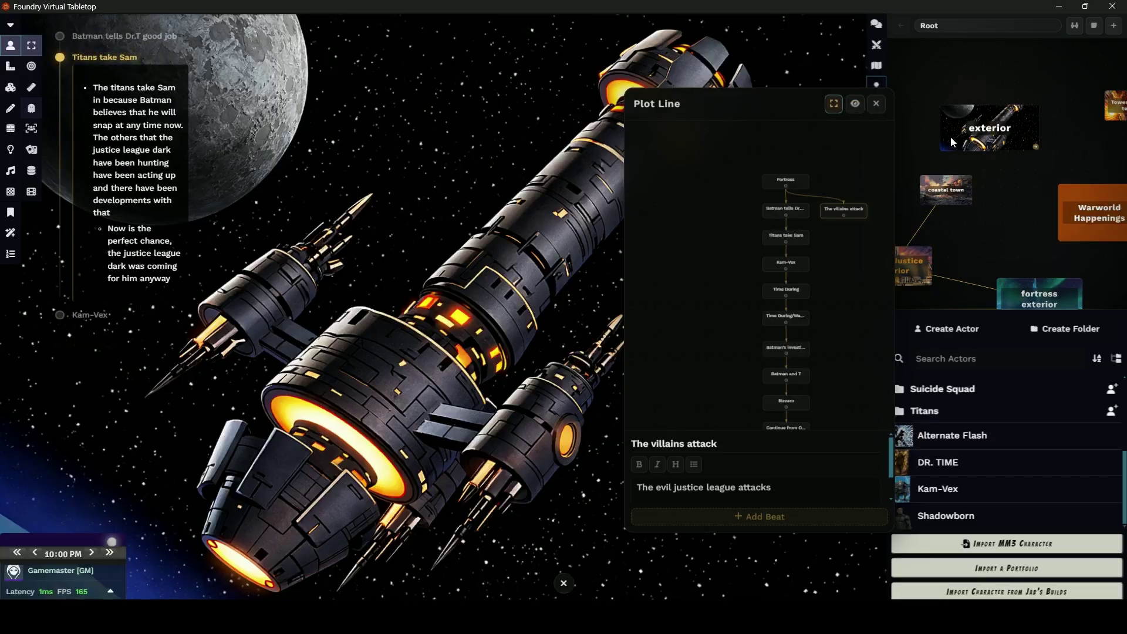
Step: Display the plot line on the Root location map instead of the scene and step back to "Batman tells Dr.T good job"
scroll(1030, 205, "down", 3)
left_click(833, 104)
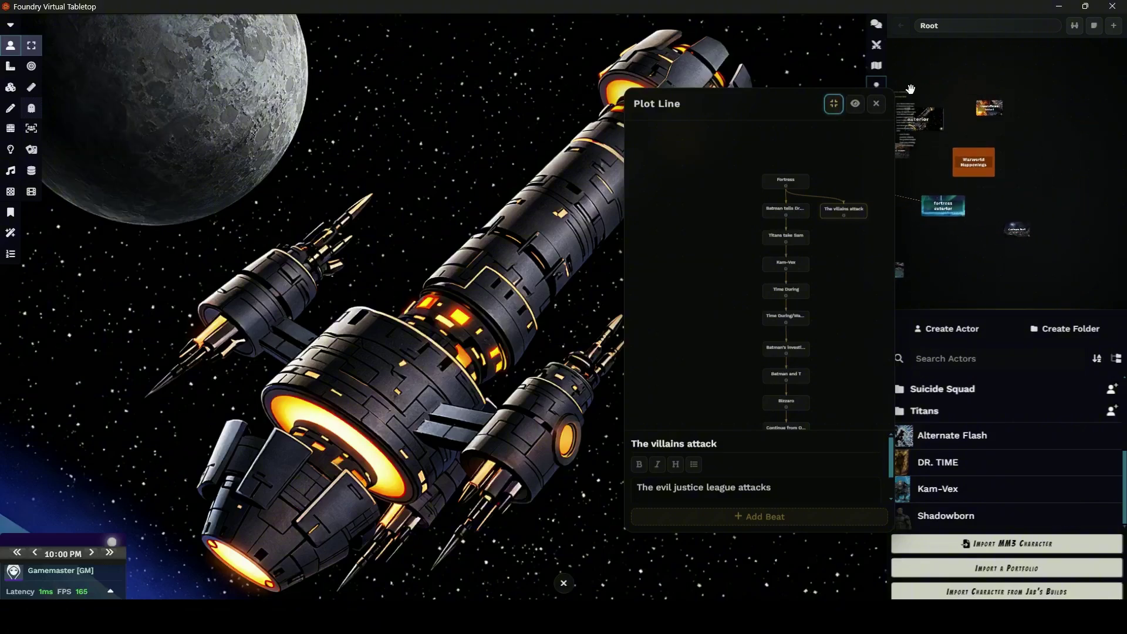
scroll(969, 132, "up", 3)
left_click_drag(969, 133, 902, 74)
left_click(1019, 65)
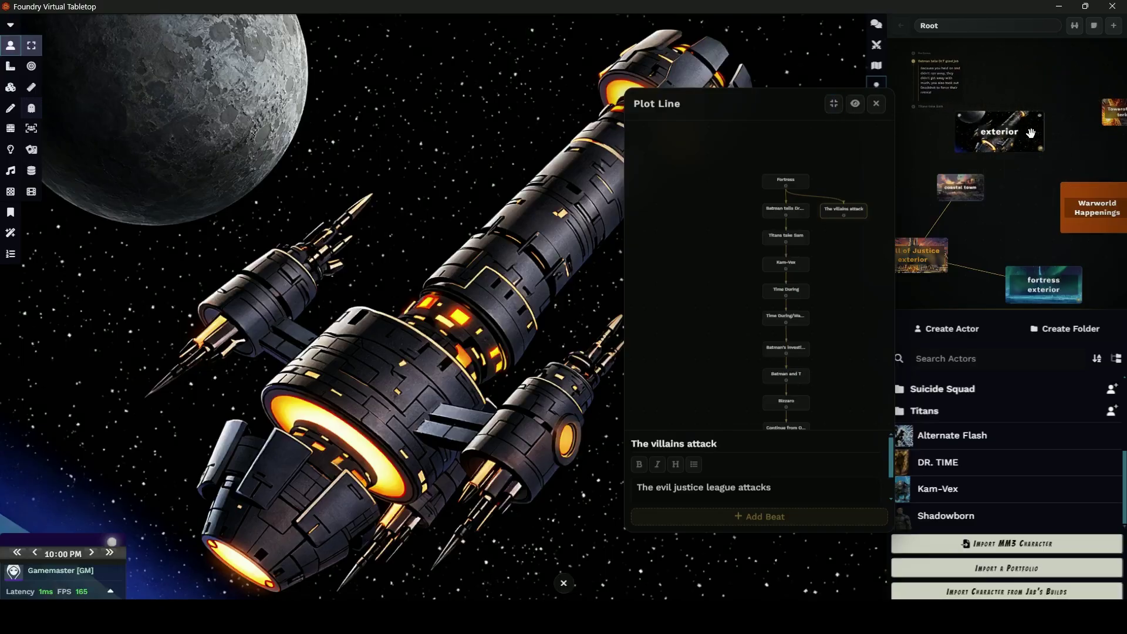
double_click(999, 133)
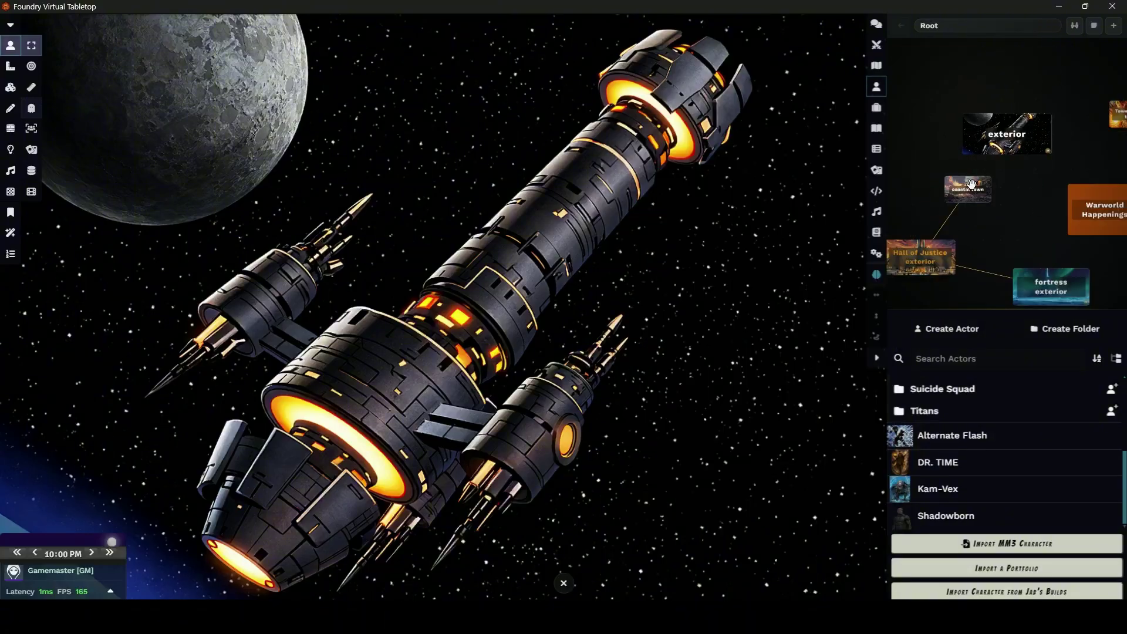
Step: Close the exterior location scene and place an Alternate Flash token on the empty canvas
left_click(566, 583)
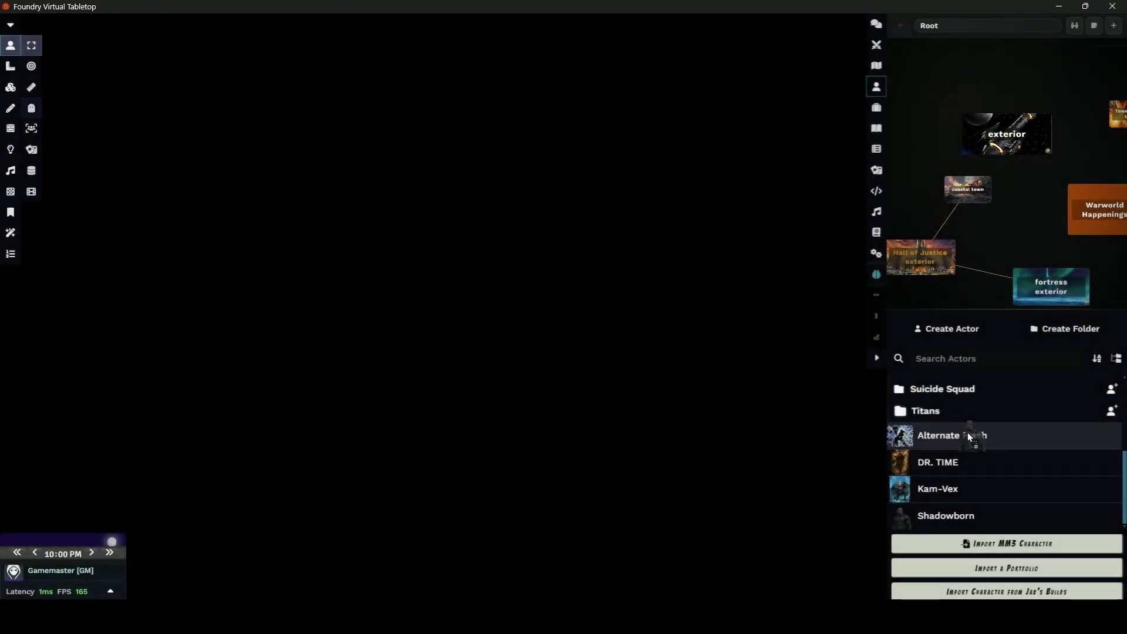
left_click_drag(968, 435, 502, 290)
scroll(569, 375, "up", 3)
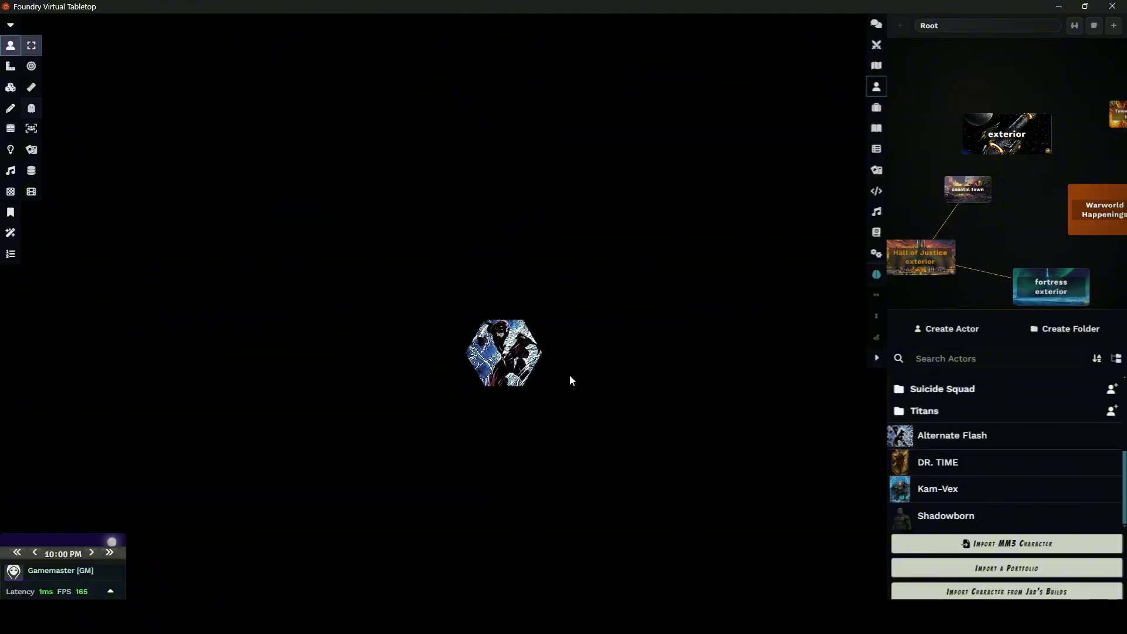
Step: Check the notes and relationships of the Alternate Flash token and close them
right_click(458, 352)
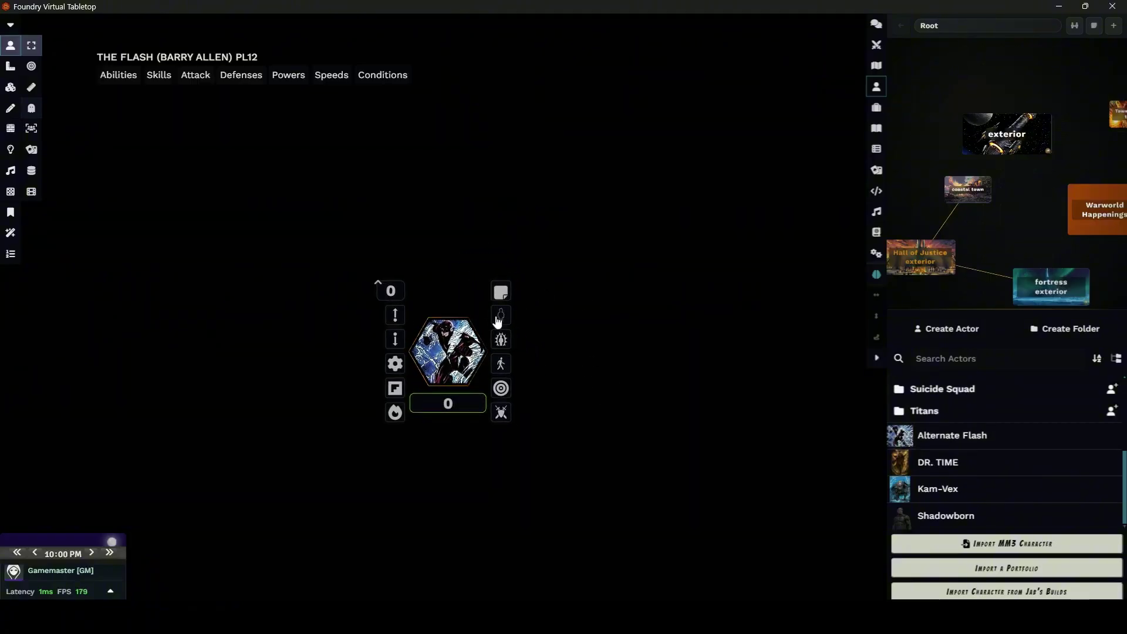
left_click(502, 293)
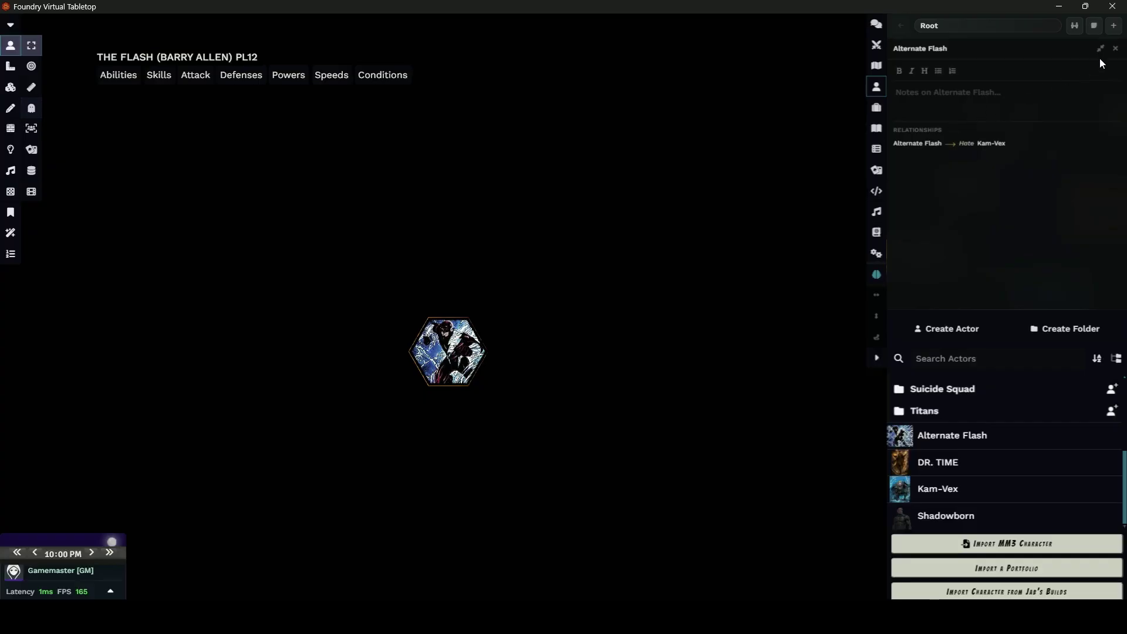
left_click(1116, 49)
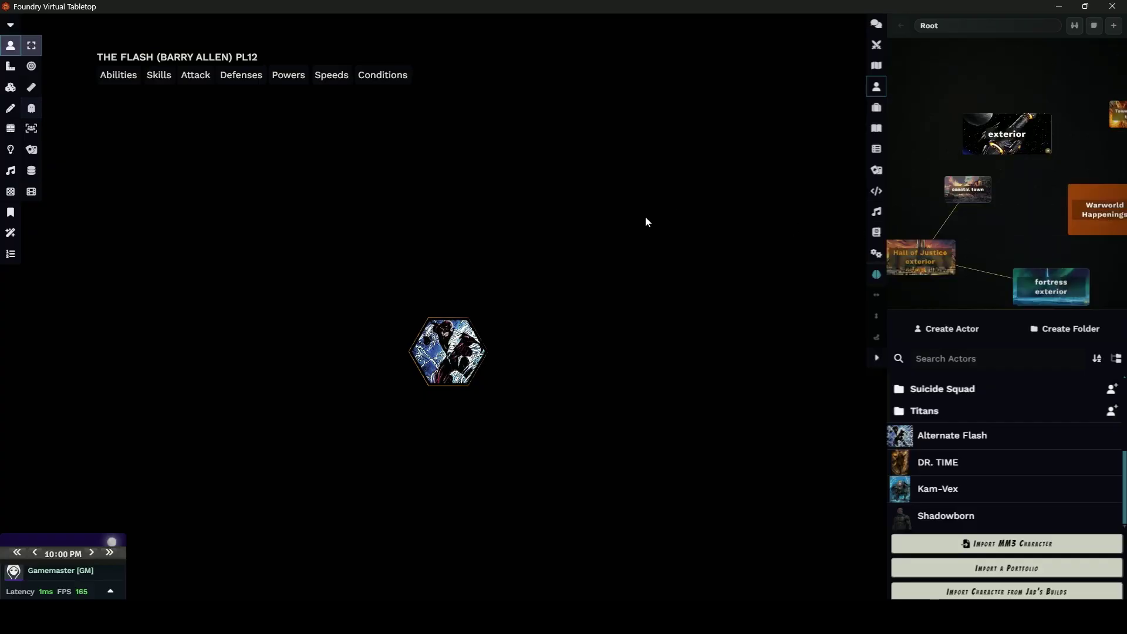